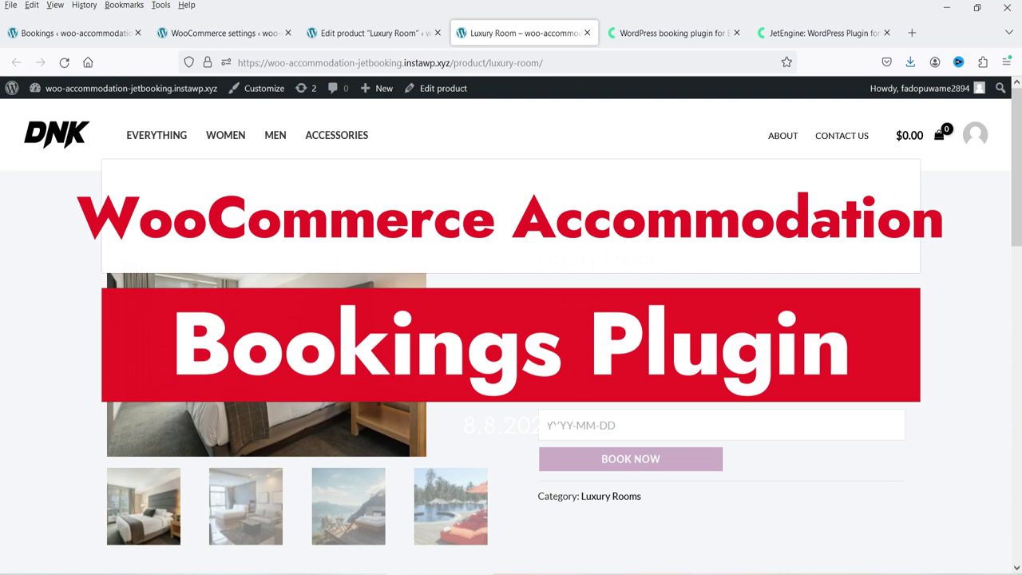
- Examine the JetBooking plugin page, including its supported editors and its booking and rental website examples
{"action": "left_click", "coordinate": [666, 32]}
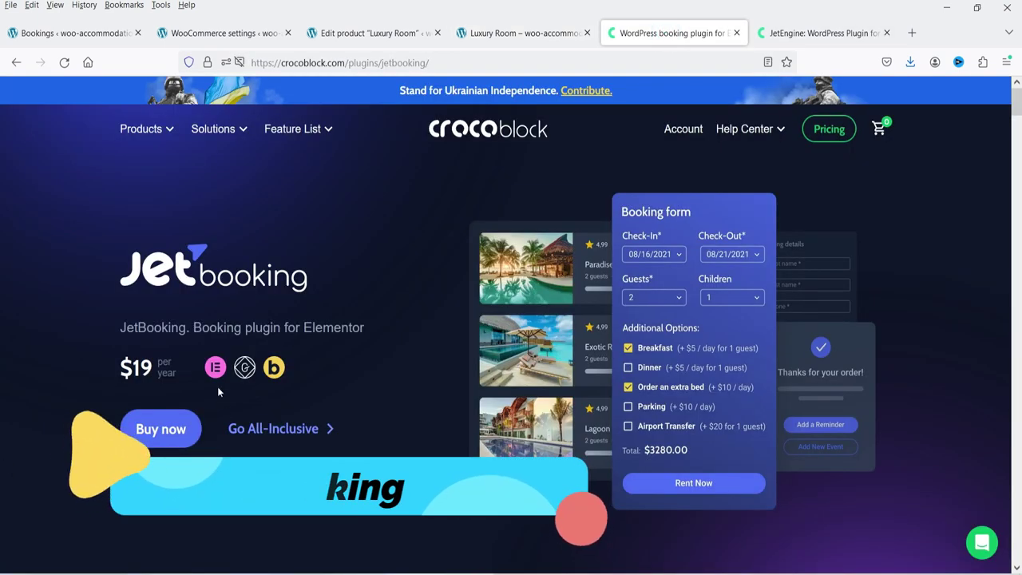
{"action": "mouse_move", "coordinate": [279, 374]}
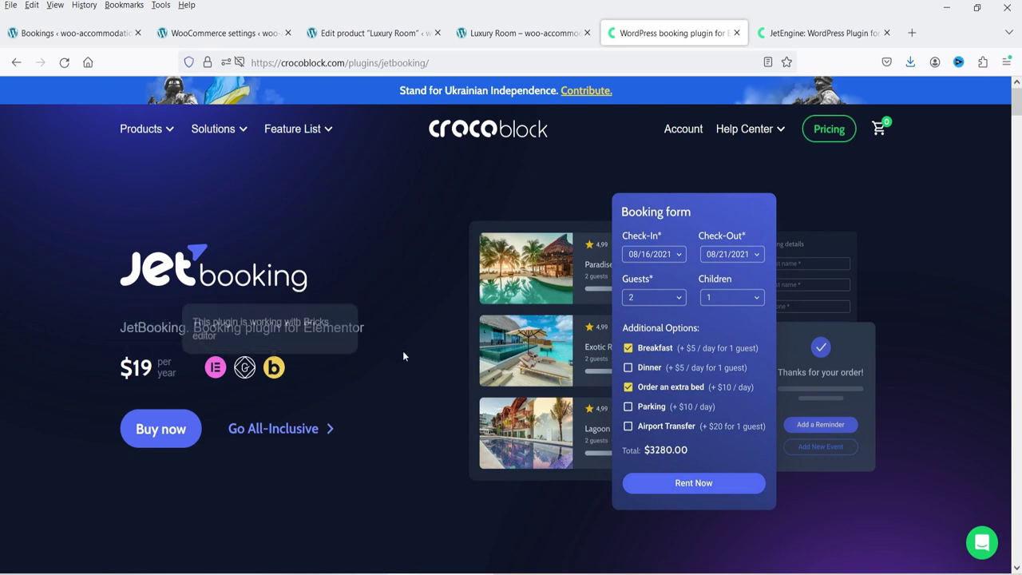
{"action": "scroll", "coordinate": [349, 353], "scroll_direction": "down", "scroll_amount": 8}
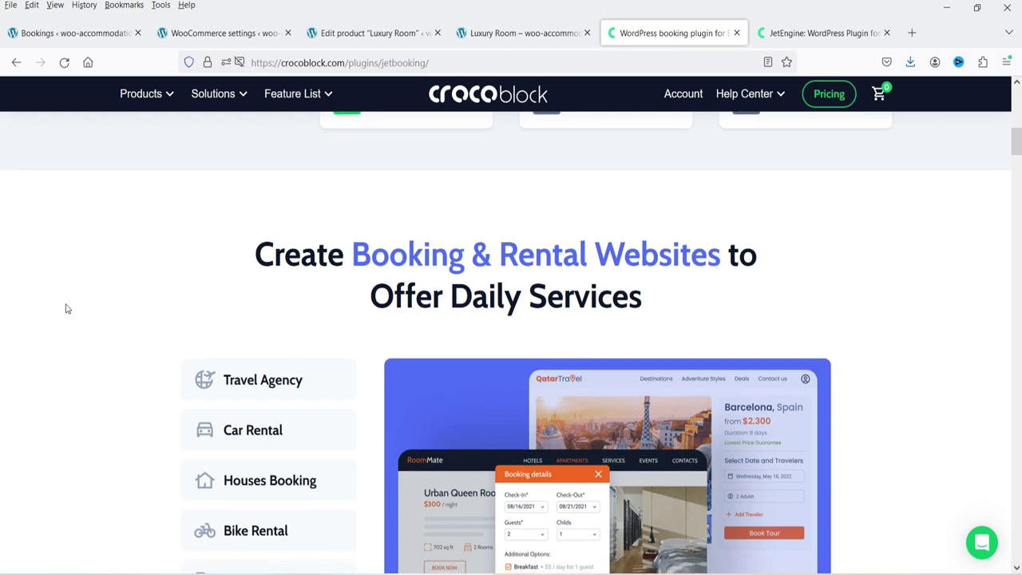
{"action": "scroll", "coordinate": [64, 308], "scroll_direction": "down", "scroll_amount": 3}
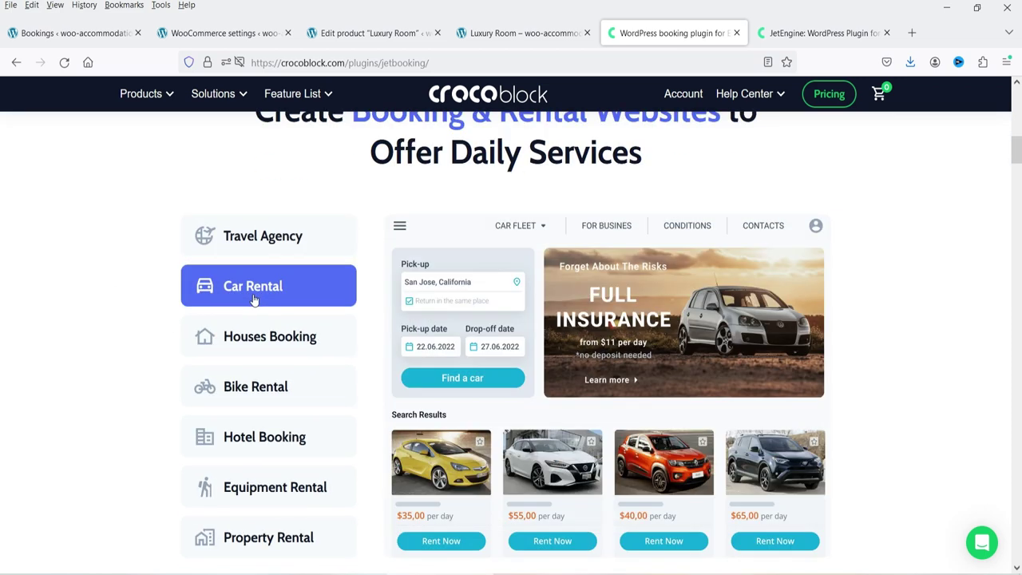
{"action": "mouse_move", "coordinate": [271, 394]}
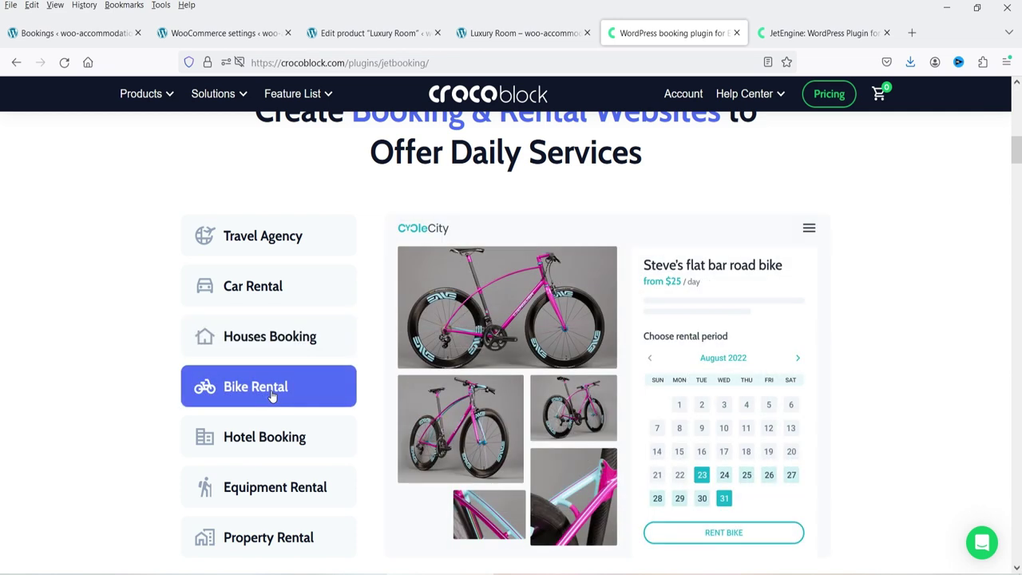
{"action": "scroll", "coordinate": [267, 375], "scroll_direction": "down", "scroll_amount": 2}
{"action": "mouse_move", "coordinate": [276, 341]}
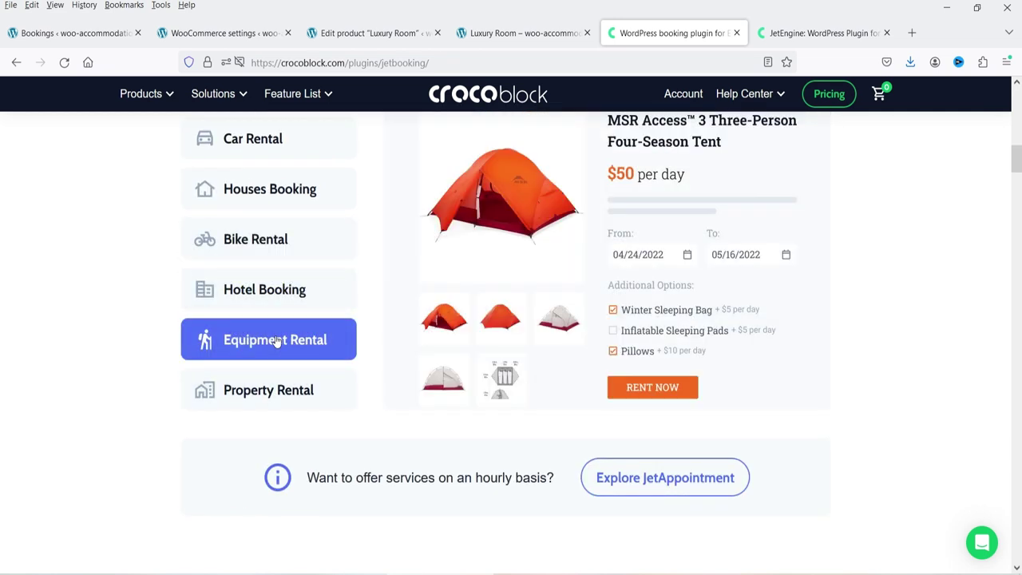
{"action": "scroll", "coordinate": [959, 393], "scroll_direction": "up", "scroll_amount": 2}
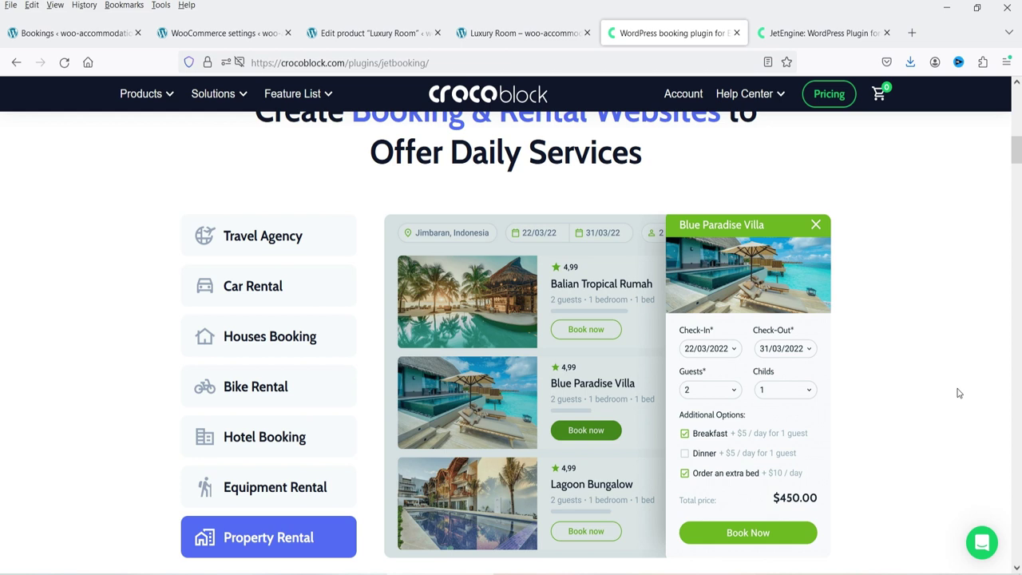
{"action": "scroll", "coordinate": [1003, 308], "scroll_direction": "up", "scroll_amount": 5}
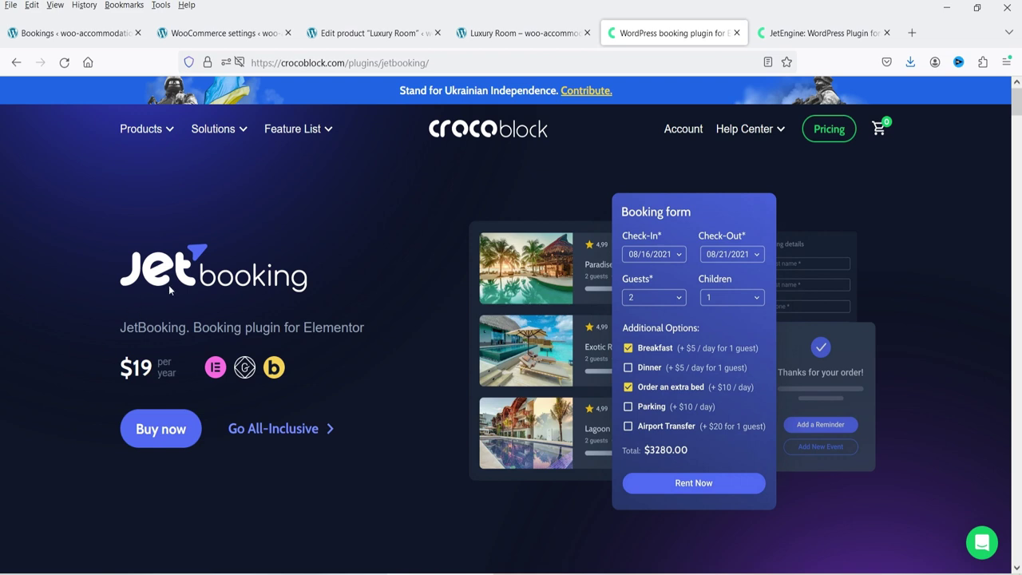
- Review the yearly subscription price on the JetEngine page and compare it with the JetBooking page
{"action": "left_click", "coordinate": [790, 32]}
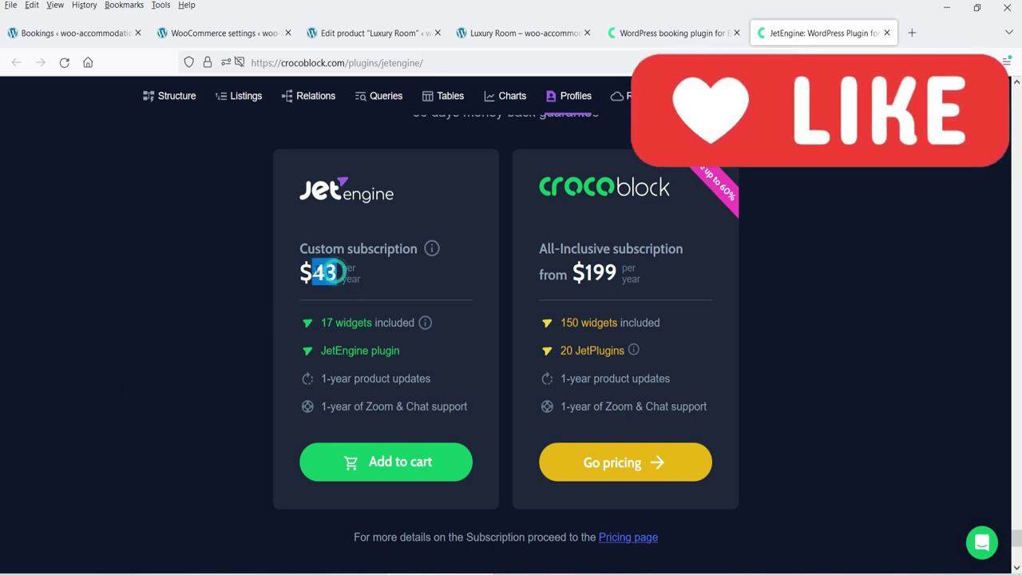
{"action": "key", "text": "ctrl+shift+Tab"}
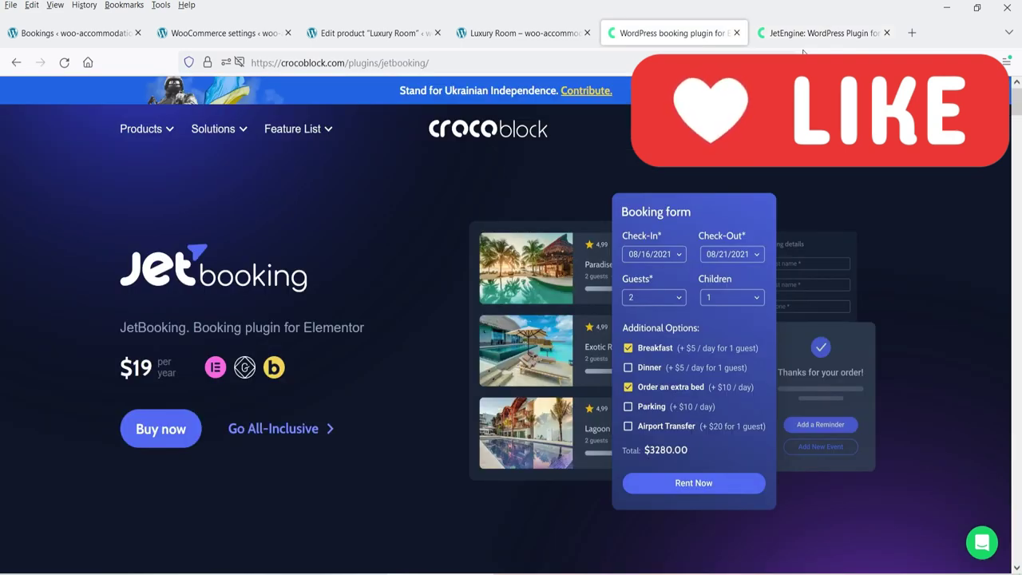
{"action": "key", "text": "ctrl+Tab"}
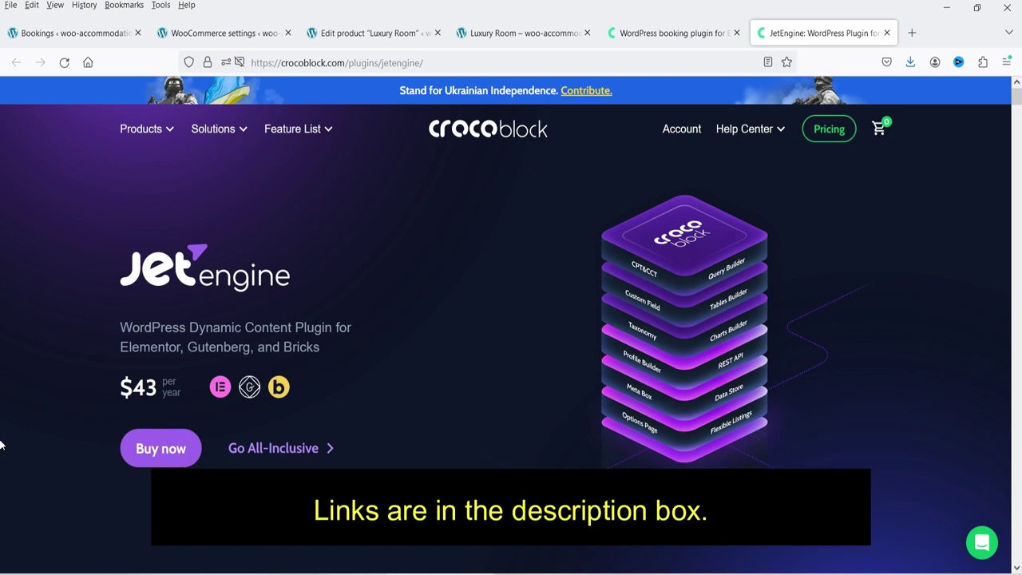
{"action": "left_click", "coordinate": [662, 36]}
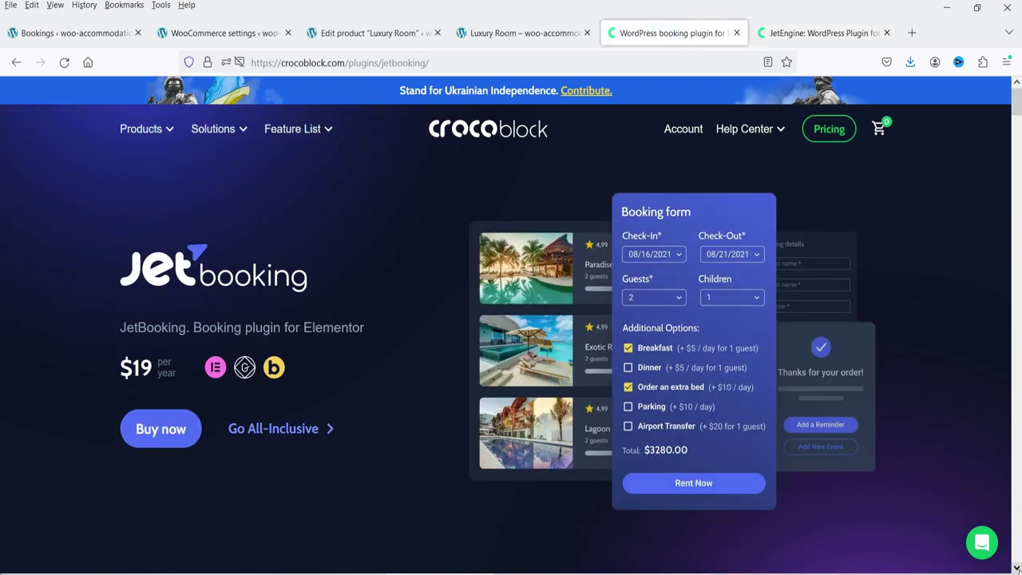
{"action": "scroll", "coordinate": [942, 422], "scroll_direction": "down", "scroll_amount": 10}
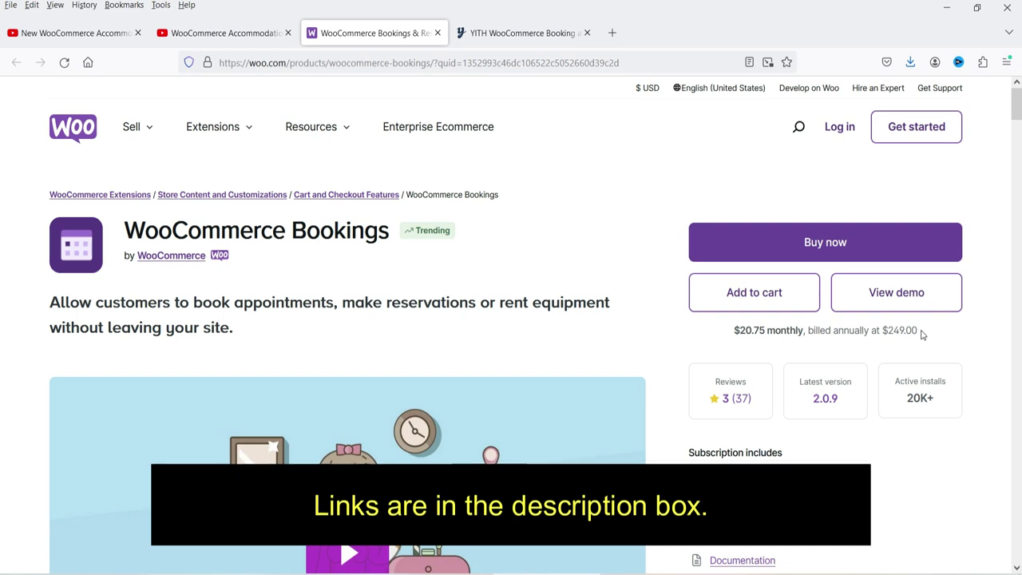
- Compare the YITH Booking and Appointment plugin page and its video with the WooCommerce Bookings page
{"action": "left_click", "coordinate": [224, 33]}
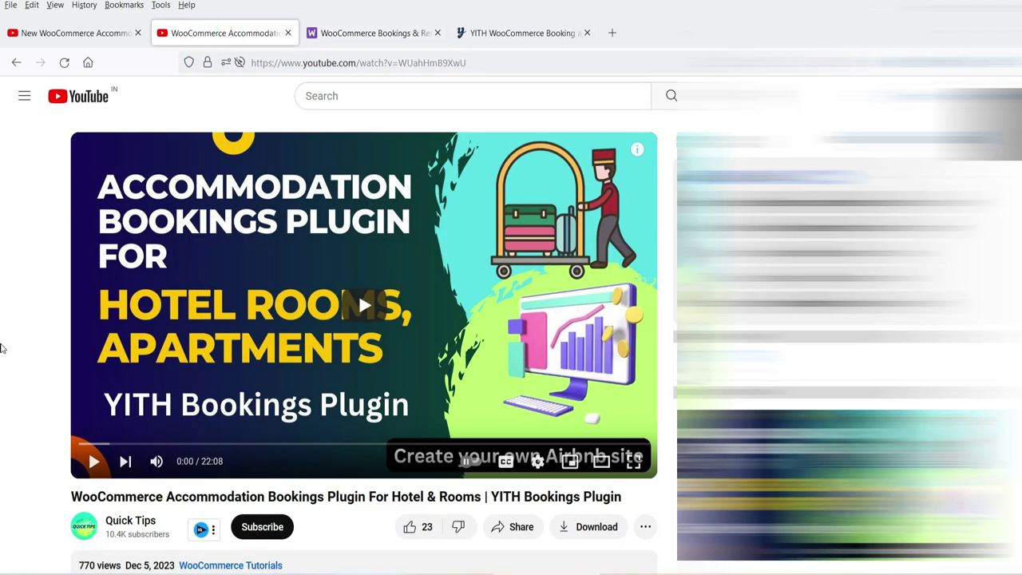
{"action": "left_click", "coordinate": [499, 32]}
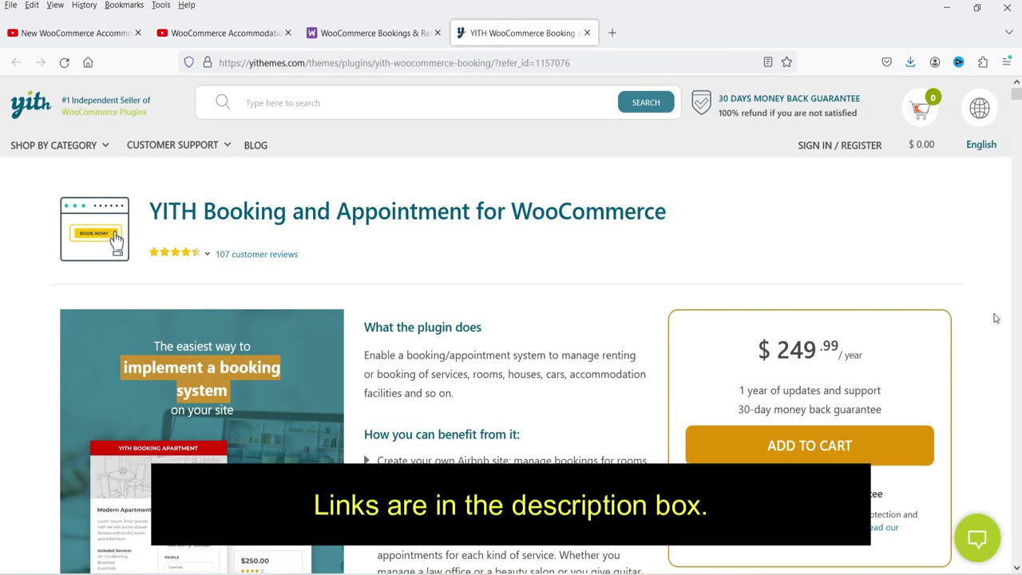
{"action": "scroll", "coordinate": [995, 316], "scroll_direction": "down", "scroll_amount": 1}
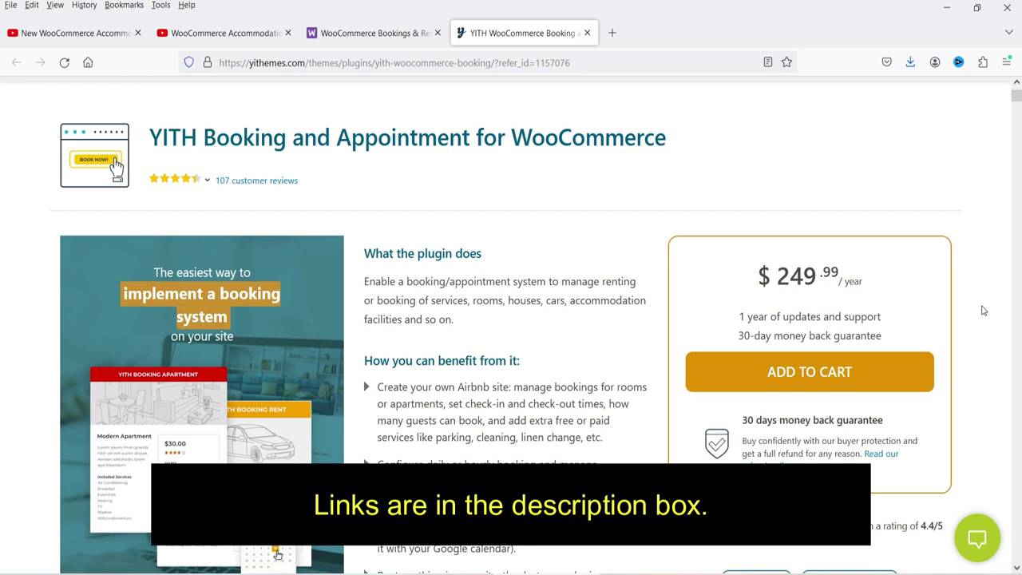
{"action": "scroll", "coordinate": [986, 313], "scroll_direction": "down", "scroll_amount": 2}
{"action": "scroll", "coordinate": [985, 314], "scroll_direction": "up", "scroll_amount": 4}
{"action": "left_click", "coordinate": [372, 33]}
{"action": "left_click", "coordinate": [489, 34]}
{"action": "left_click", "coordinate": [388, 34]}
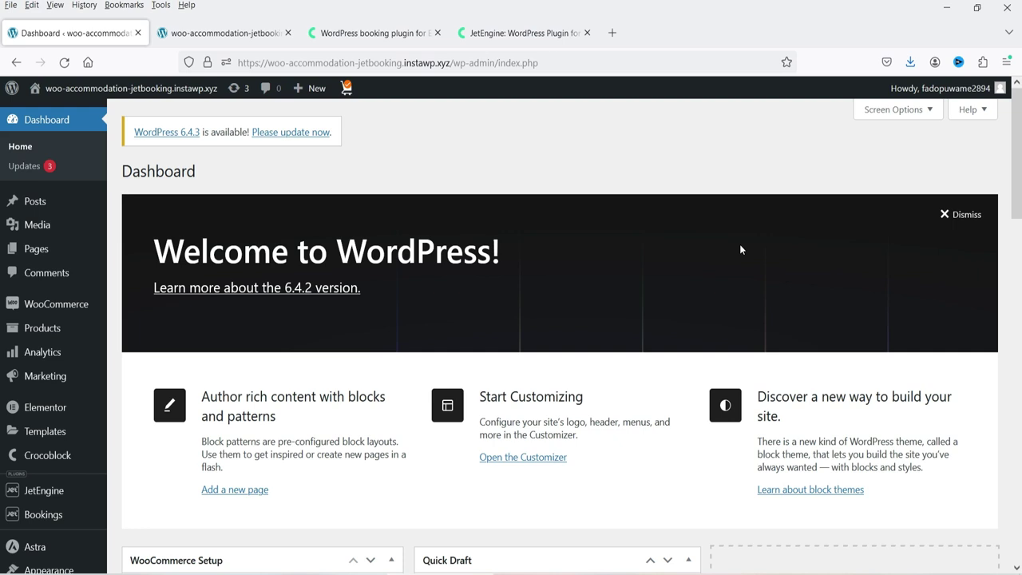
- Look over the store's home page, including its promotional sections, and the JetBooking and JetEngine product pages
{"action": "left_click", "coordinate": [224, 33]}
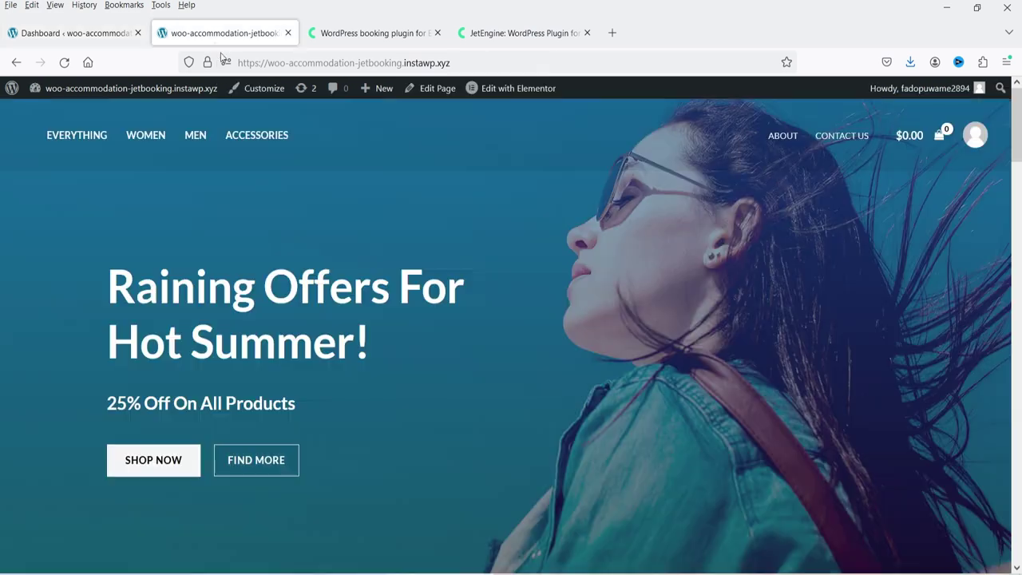
{"action": "scroll", "coordinate": [696, 260], "scroll_direction": "down", "scroll_amount": 5}
{"action": "scroll", "coordinate": [696, 265], "scroll_direction": "down", "scroll_amount": 3}
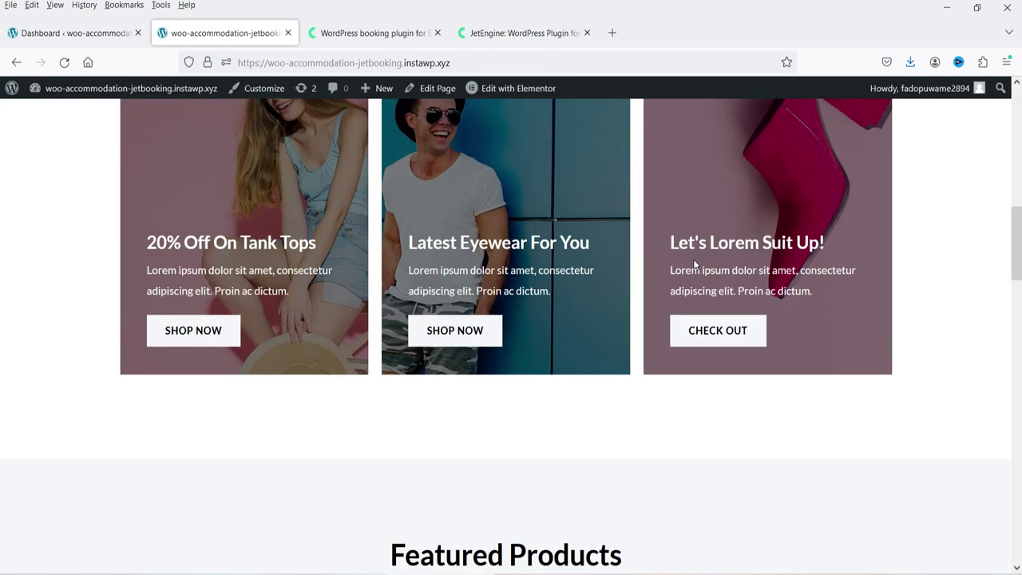
{"action": "scroll", "coordinate": [965, 351], "scroll_direction": "up", "scroll_amount": 8}
{"action": "left_click", "coordinate": [375, 33]}
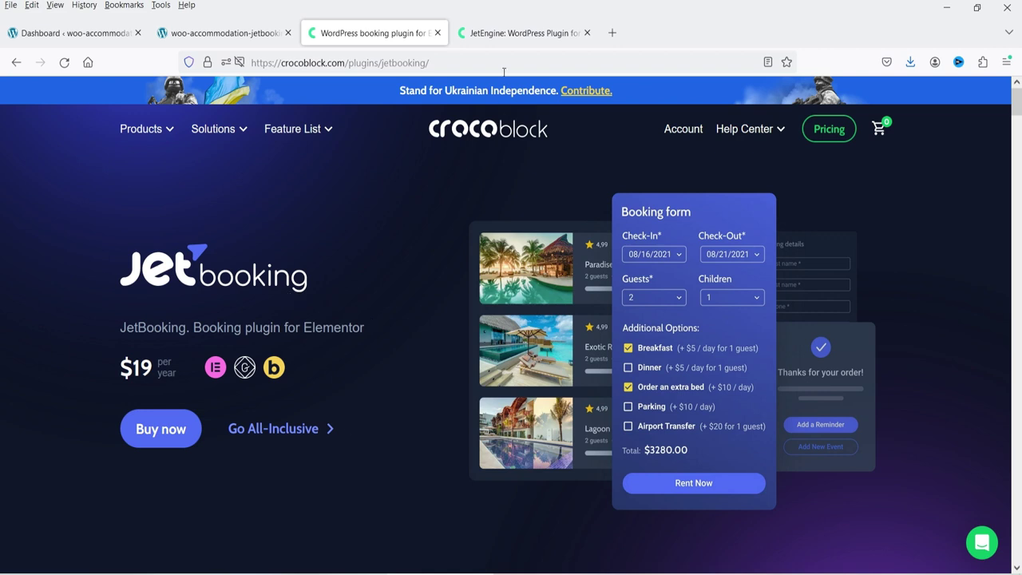
{"action": "left_click", "coordinate": [494, 35]}
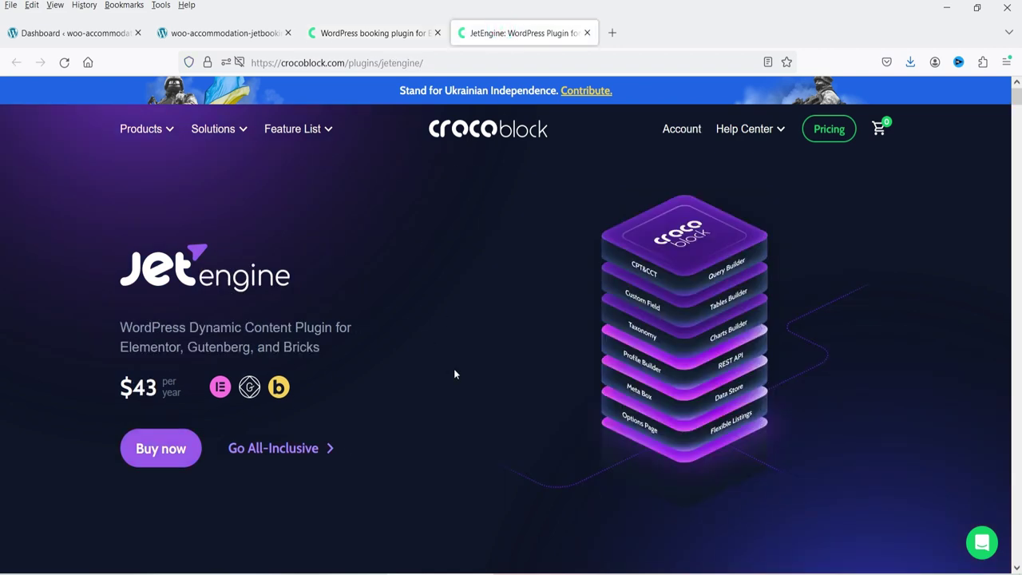
{"action": "left_click", "coordinate": [405, 34]}
- Open the site's installed plugins list and check the JetBooking and JetEngine entries
{"action": "left_click", "coordinate": [79, 33]}
{"action": "scroll", "coordinate": [51, 400], "scroll_direction": "down", "scroll_amount": 3}
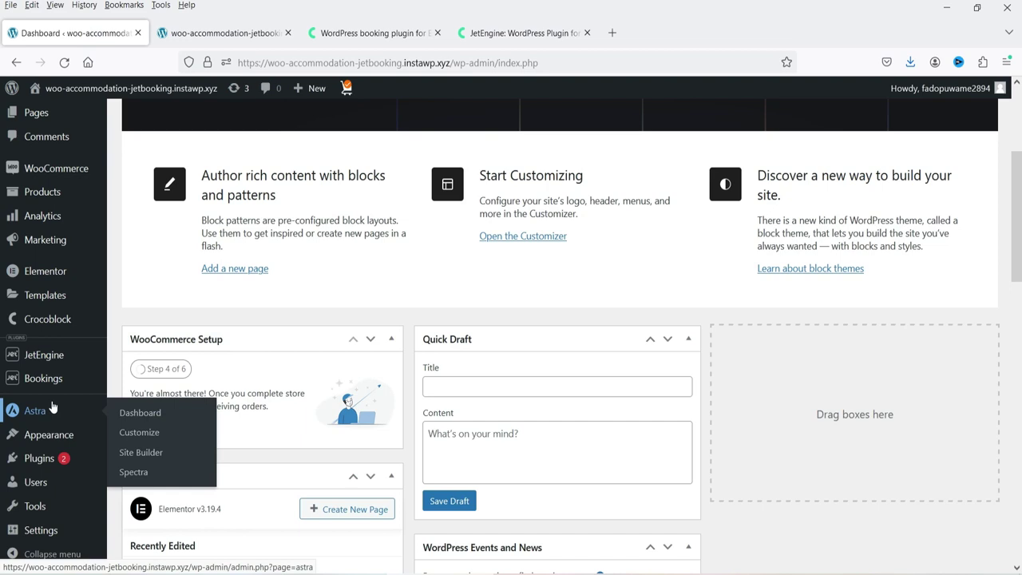
{"action": "left_click", "coordinate": [49, 469]}
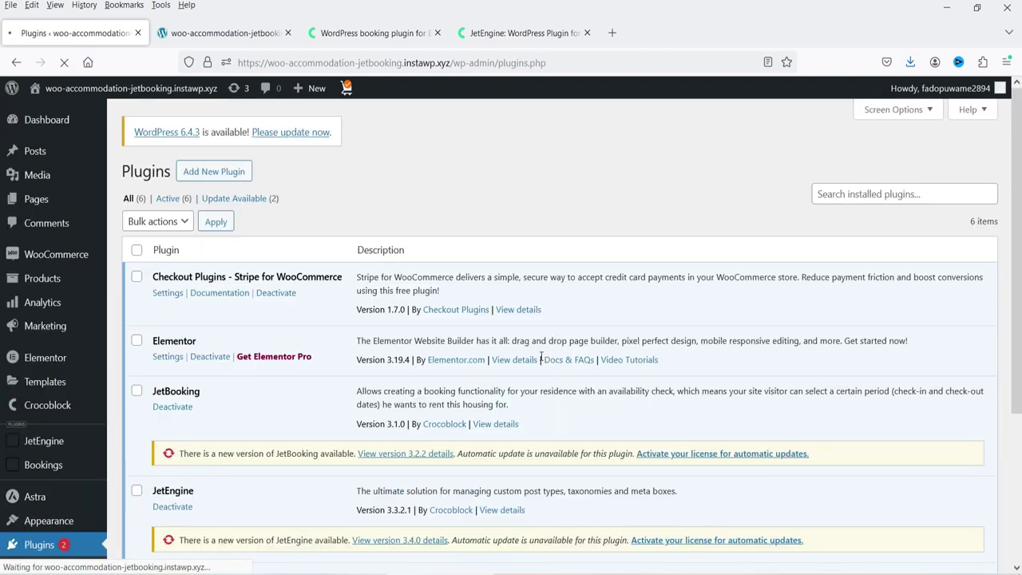
{"action": "scroll", "coordinate": [202, 325], "scroll_direction": "down", "scroll_amount": 2}
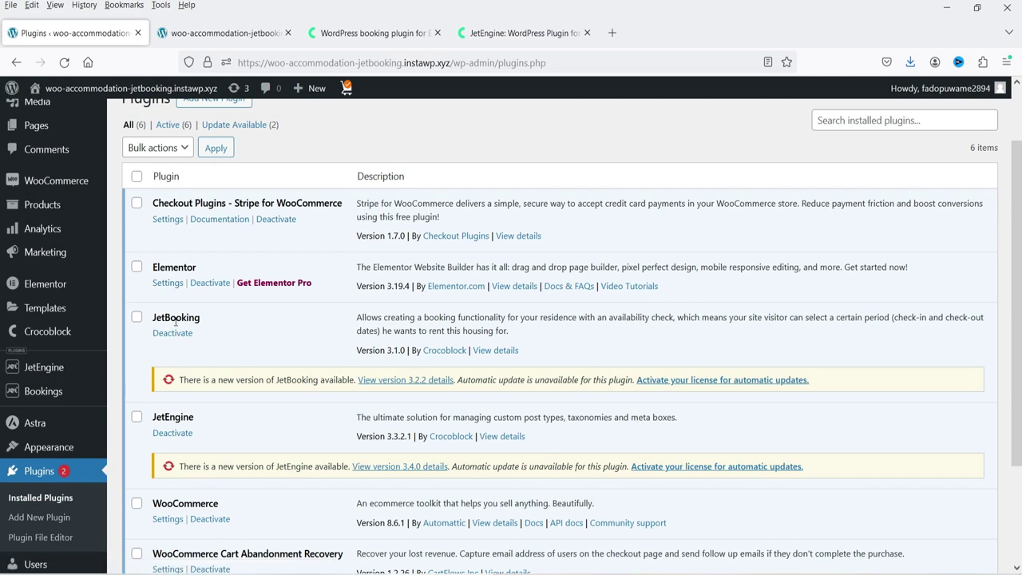
{"action": "scroll", "coordinate": [177, 320], "scroll_direction": "down", "scroll_amount": 3}
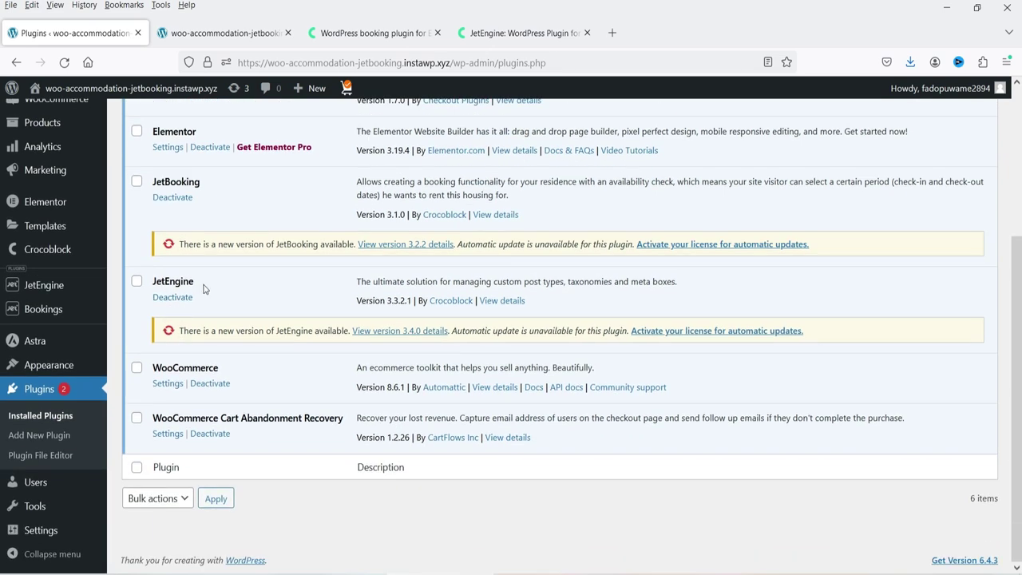
{"action": "double_click", "coordinate": [202, 286]}
{"action": "left_click", "coordinate": [256, 285]}
- Reset the existing booking configuration in the JetBooking setup wizard, deleting all data
{"action": "mouse_move", "coordinate": [40, 315]}
{"action": "left_click", "coordinate": [37, 314]}
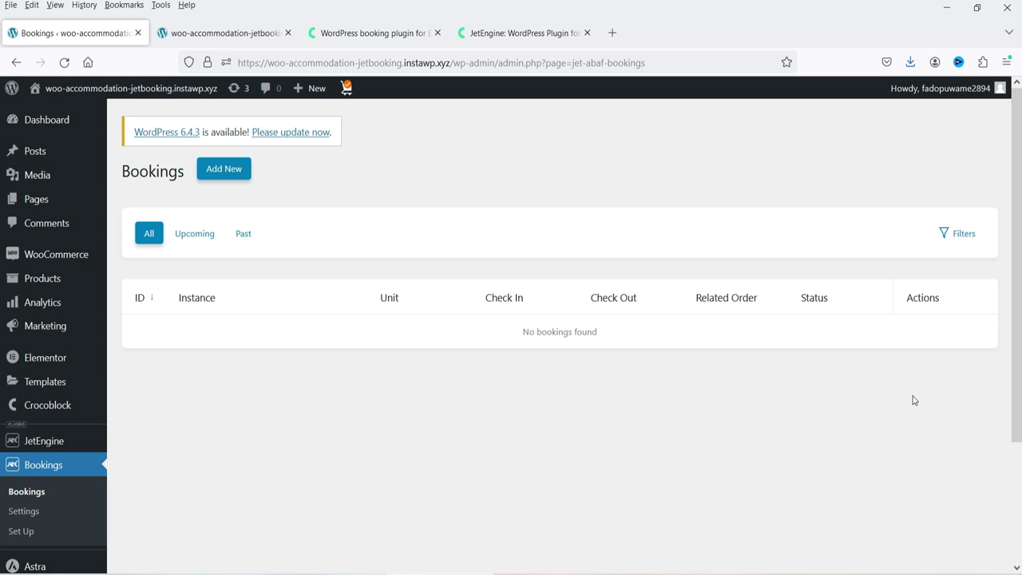
{"action": "left_click", "coordinate": [47, 531]}
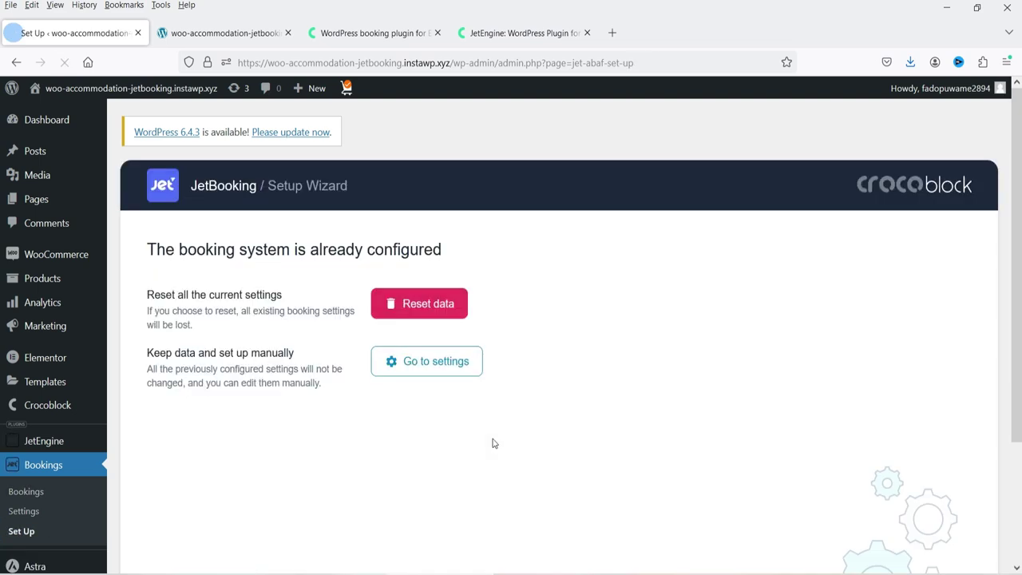
{"action": "scroll", "coordinate": [643, 285], "scroll_direction": "down", "scroll_amount": 2}
{"action": "left_click", "coordinate": [415, 156]}
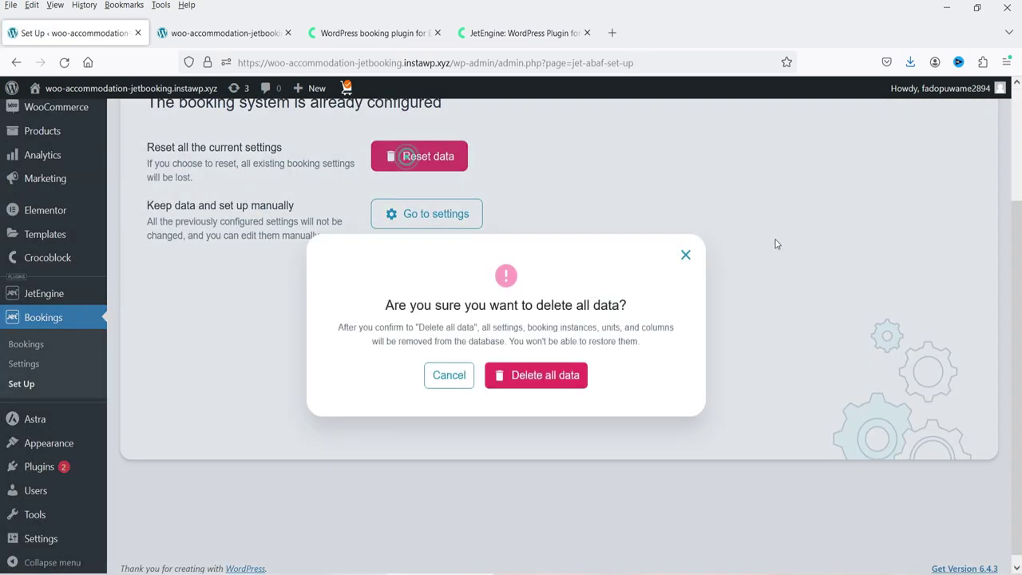
{"action": "left_click", "coordinate": [561, 379]}
- Choose WooCommerce-based mode as the booking mode and run the JetBooking setup
{"action": "scroll", "coordinate": [693, 297], "scroll_direction": "down", "scroll_amount": 2}
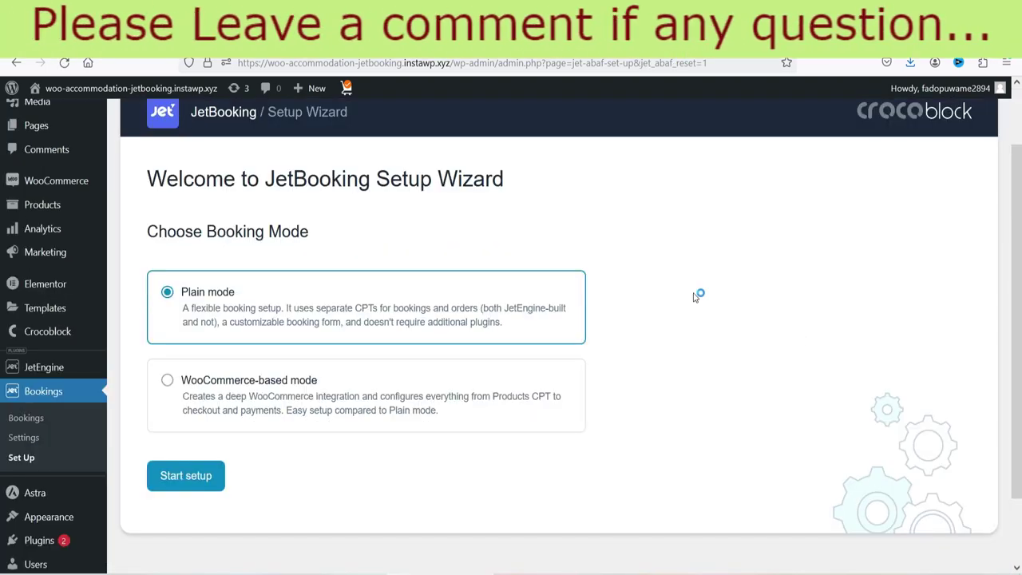
{"action": "left_click", "coordinate": [166, 382]}
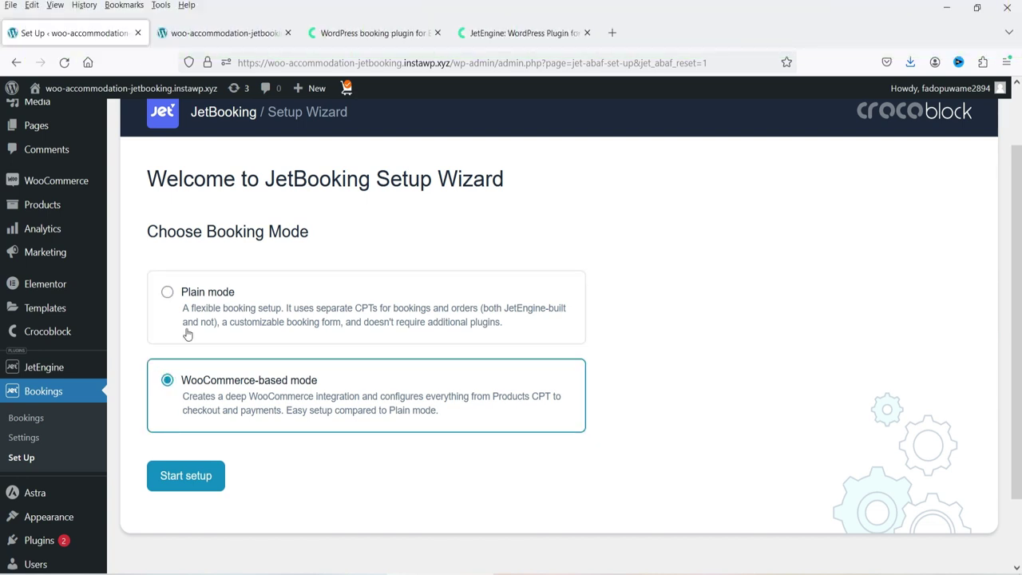
{"action": "left_click", "coordinate": [183, 477]}
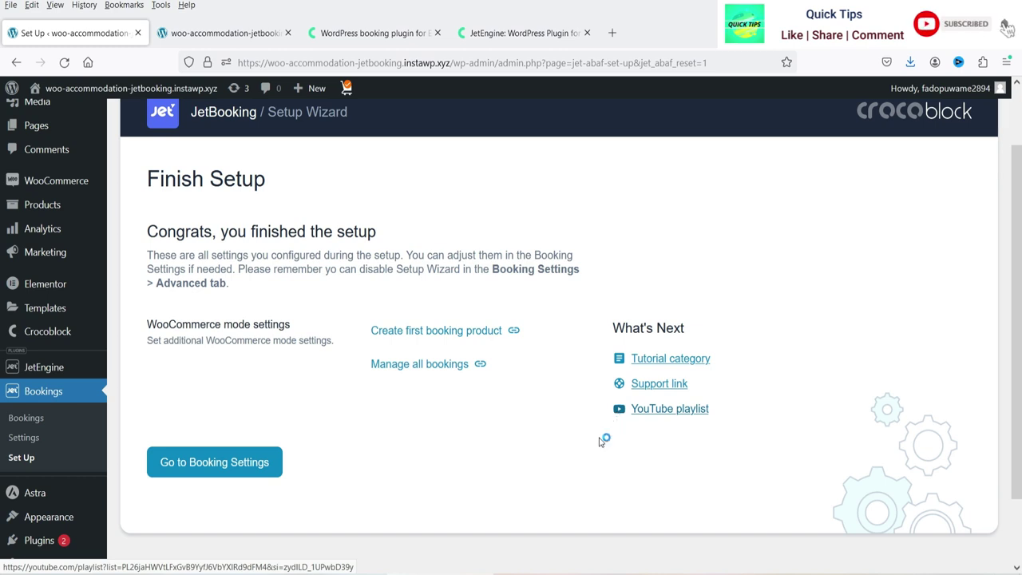
- Open the Booking Settings and examine the general options for booking mode, booking hold time and filters storage type
{"action": "left_click", "coordinate": [37, 440]}
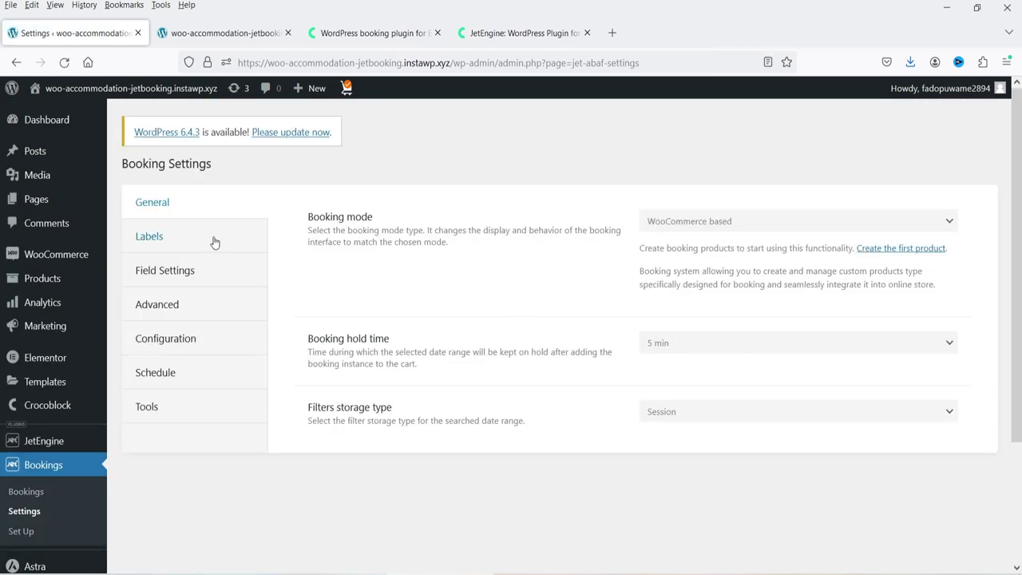
{"action": "left_click", "coordinate": [673, 230]}
{"action": "left_click", "coordinate": [673, 229]}
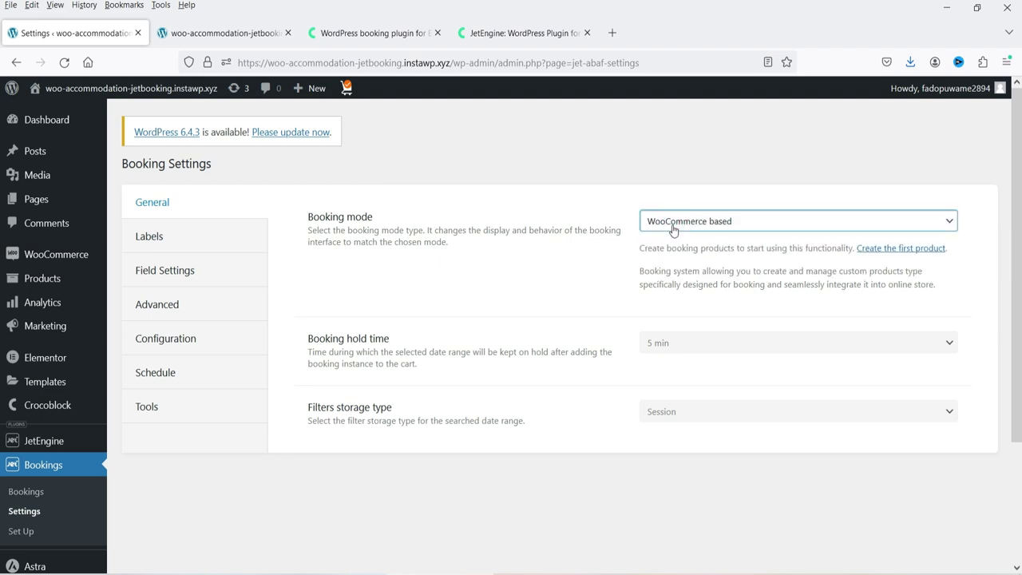
{"action": "left_click", "coordinate": [714, 345]}
{"action": "left_click", "coordinate": [471, 376]}
{"action": "left_click", "coordinate": [471, 376]}
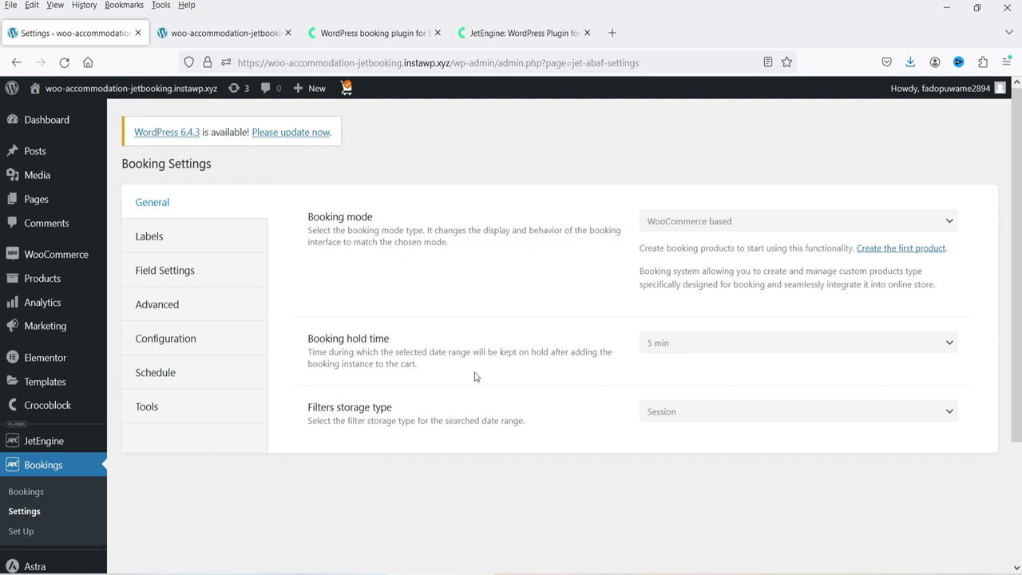
{"action": "left_click", "coordinate": [697, 345]}
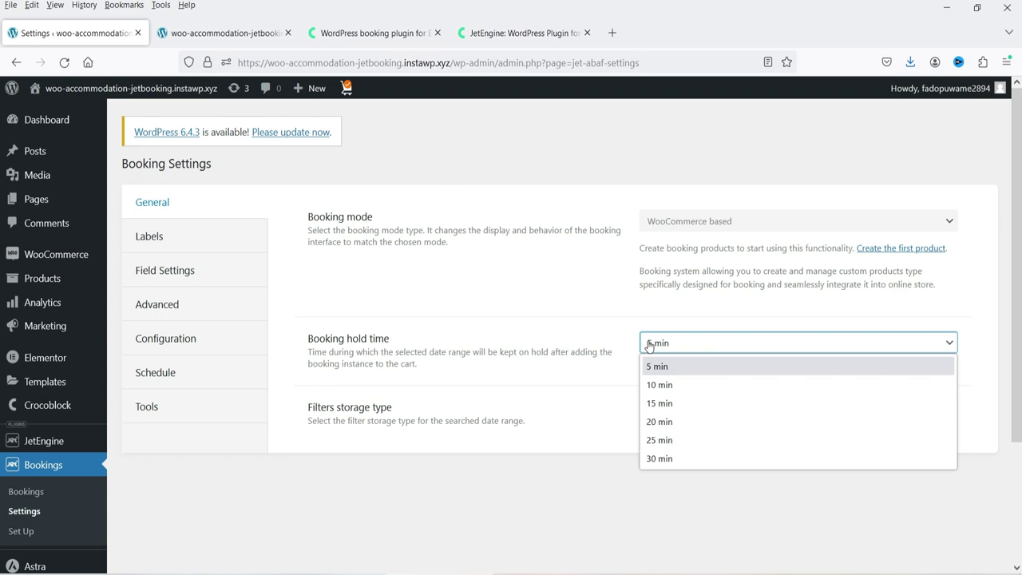
{"action": "left_click", "coordinate": [361, 417]}
{"action": "left_click", "coordinate": [753, 417]}
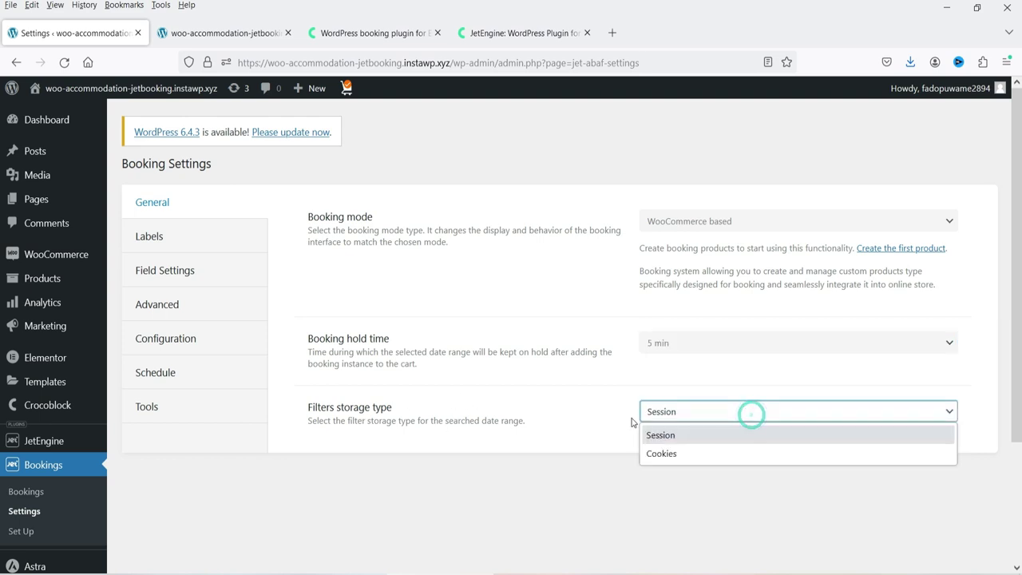
{"action": "left_click", "coordinate": [432, 416]}
- Enable custom labels temporarily to examine the check-in/check-out calendar label fields, and disable the option again
{"action": "left_click", "coordinate": [151, 237]}
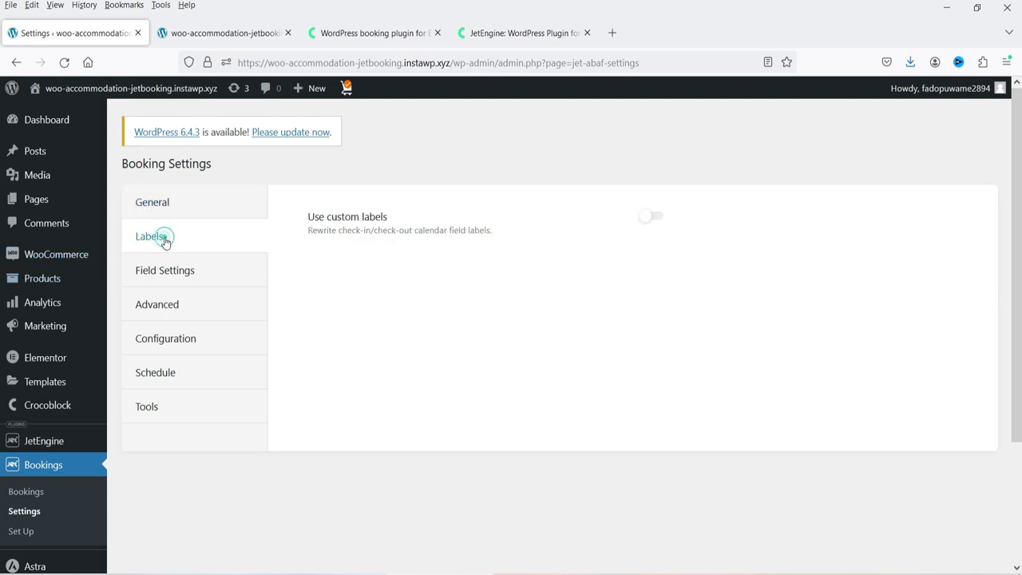
{"action": "left_click", "coordinate": [648, 216]}
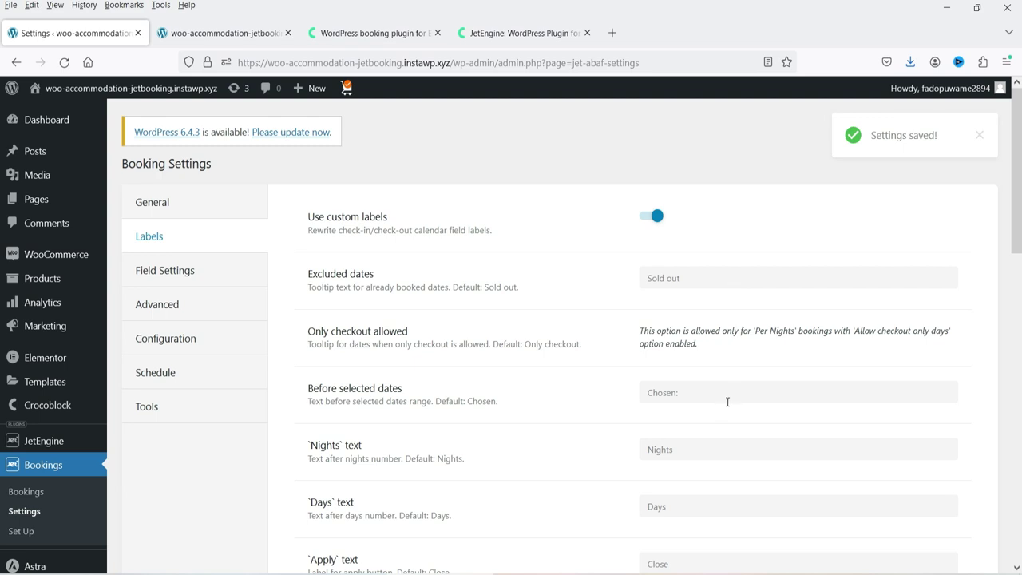
{"action": "scroll", "coordinate": [723, 386], "scroll_direction": "down", "scroll_amount": 3}
{"action": "scroll", "coordinate": [702, 384], "scroll_direction": "down", "scroll_amount": 5}
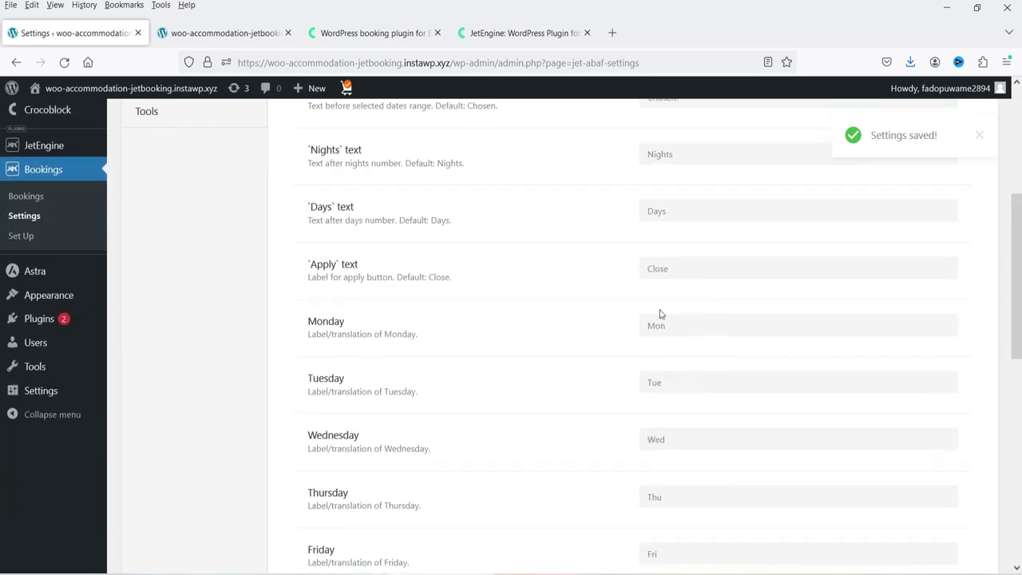
{"action": "scroll", "coordinate": [660, 301], "scroll_direction": "down", "scroll_amount": 5}
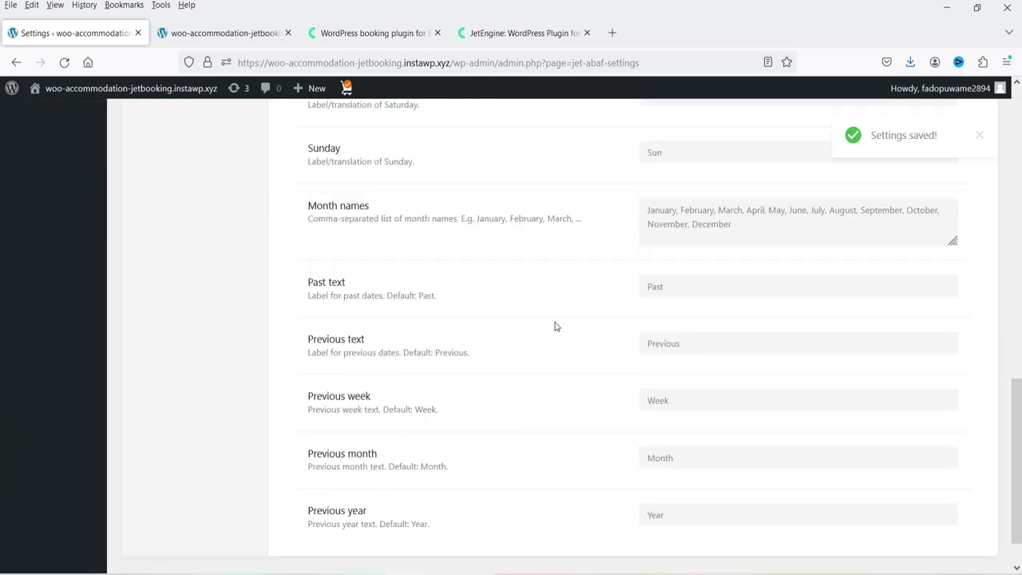
{"action": "scroll", "coordinate": [550, 324], "scroll_direction": "up", "scroll_amount": 6}
{"action": "scroll", "coordinate": [553, 314], "scroll_direction": "up", "scroll_amount": 5}
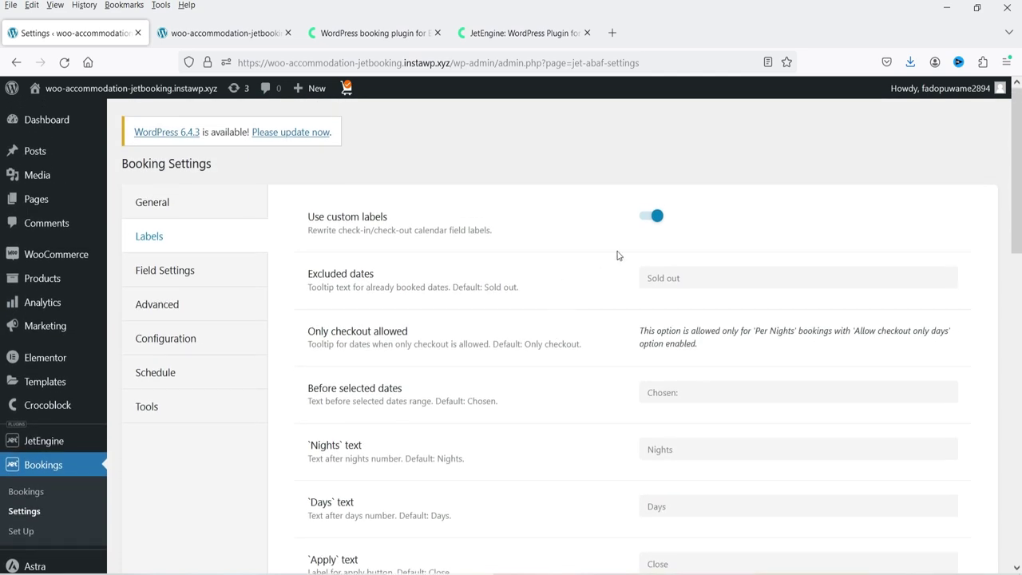
{"action": "left_click", "coordinate": [648, 223]}
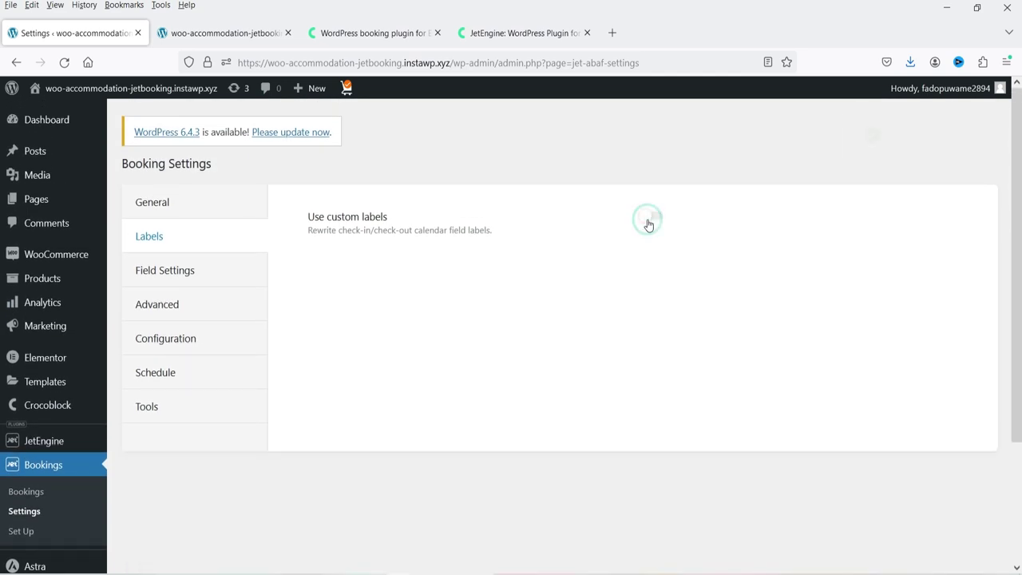
- Examine the booking field settings, including layout, placeholder, the date format choices, separator and first day of the week
{"action": "left_click", "coordinate": [168, 271]}
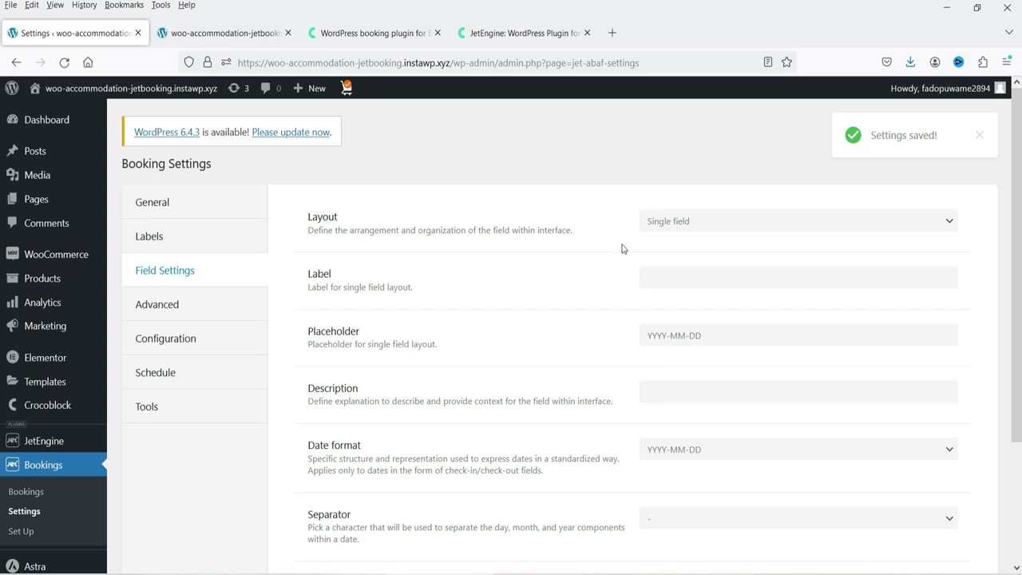
{"action": "scroll", "coordinate": [487, 301], "scroll_direction": "down", "scroll_amount": 1}
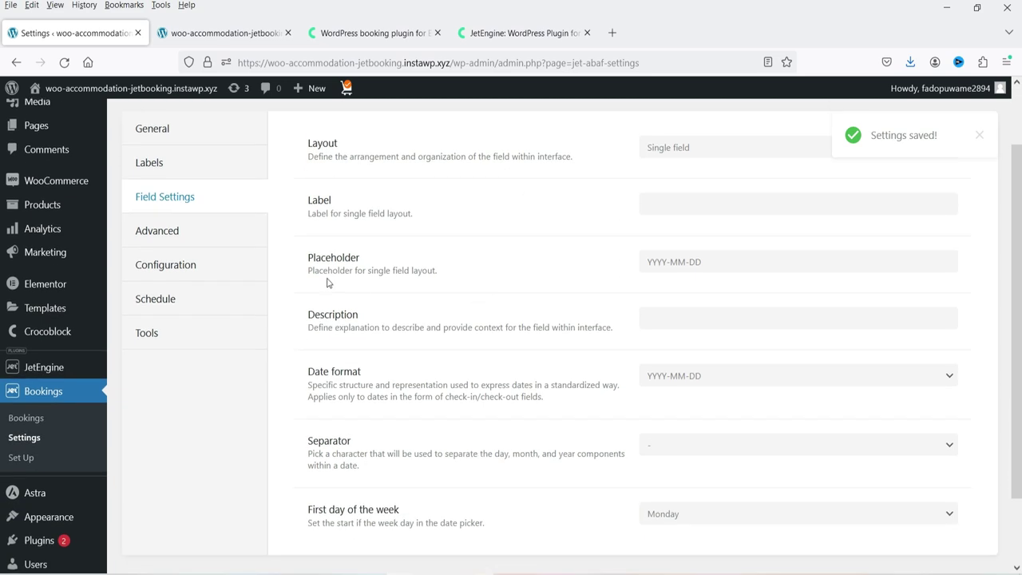
{"action": "left_click", "coordinate": [694, 378]}
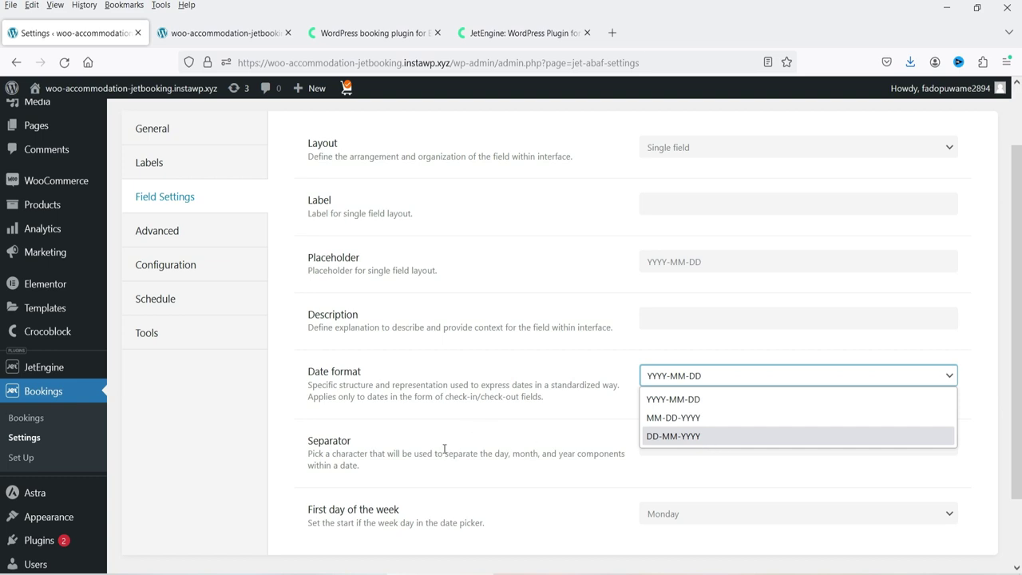
{"action": "left_click", "coordinate": [480, 404]}
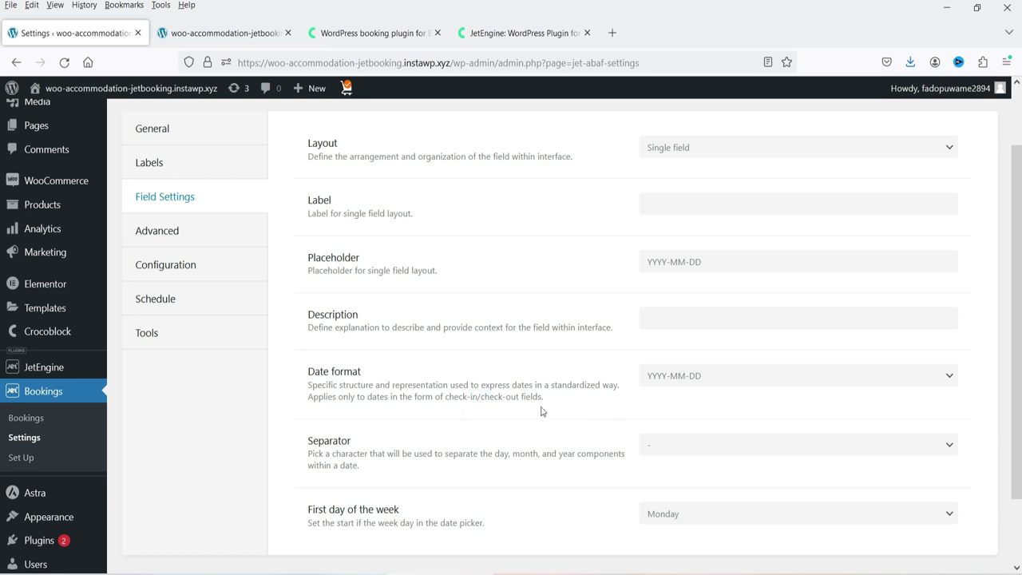
{"action": "scroll", "coordinate": [543, 413], "scroll_direction": "down", "scroll_amount": 2}
{"action": "left_click", "coordinate": [669, 432]}
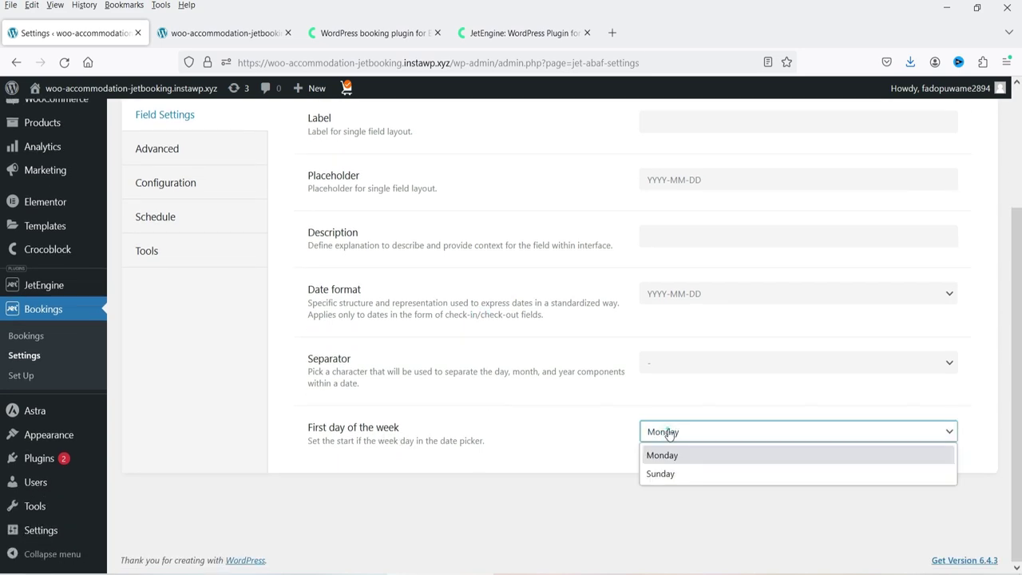
{"action": "left_click", "coordinate": [489, 440]}
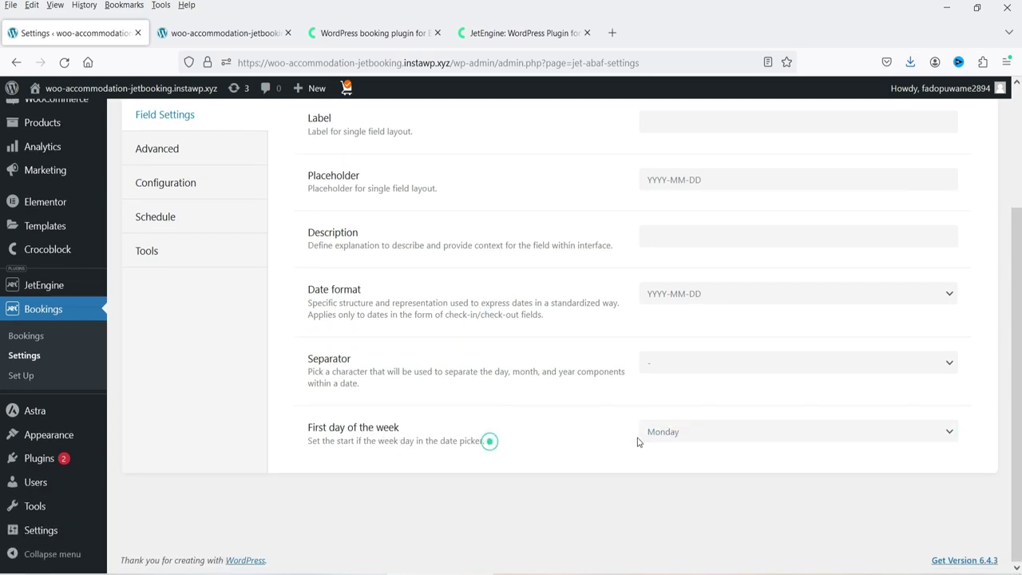
{"action": "scroll", "coordinate": [545, 453], "scroll_direction": "up", "scroll_amount": 3}
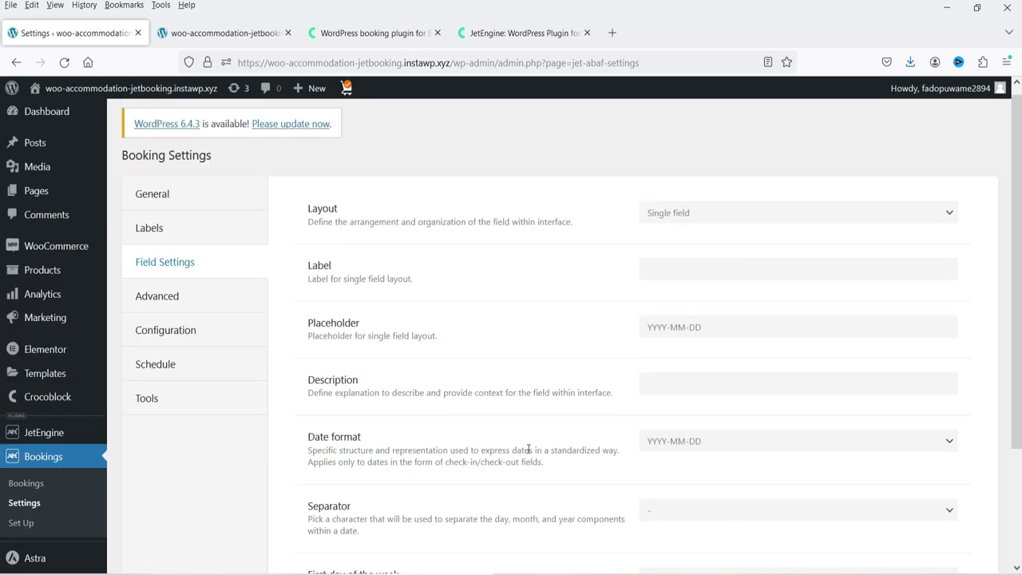
- Examine the Advanced settings and the Configuration settings, including the booking period choices, checkout-only days and minimum and maximum days
{"action": "left_click", "coordinate": [196, 297]}
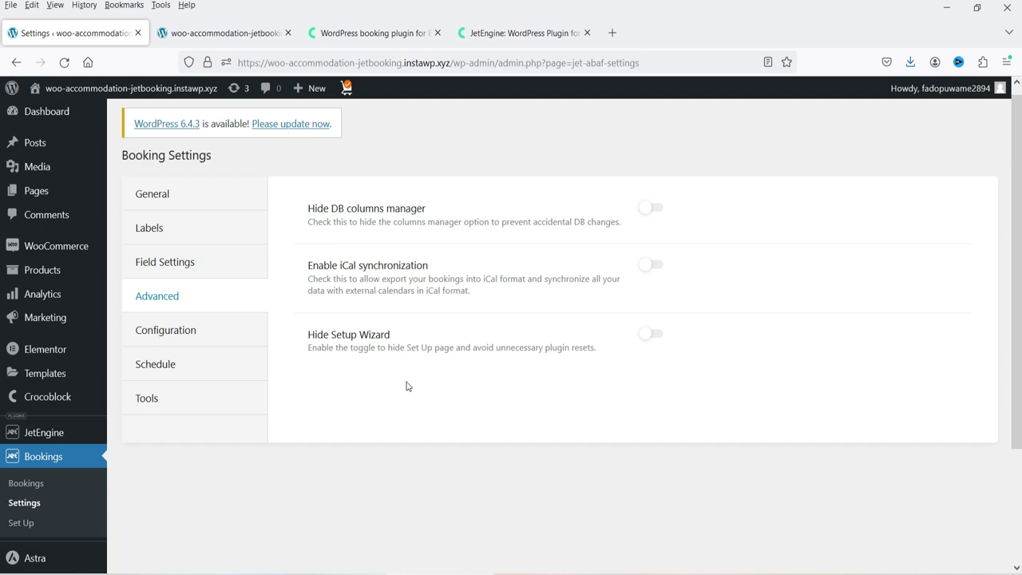
{"action": "left_click", "coordinate": [198, 330]}
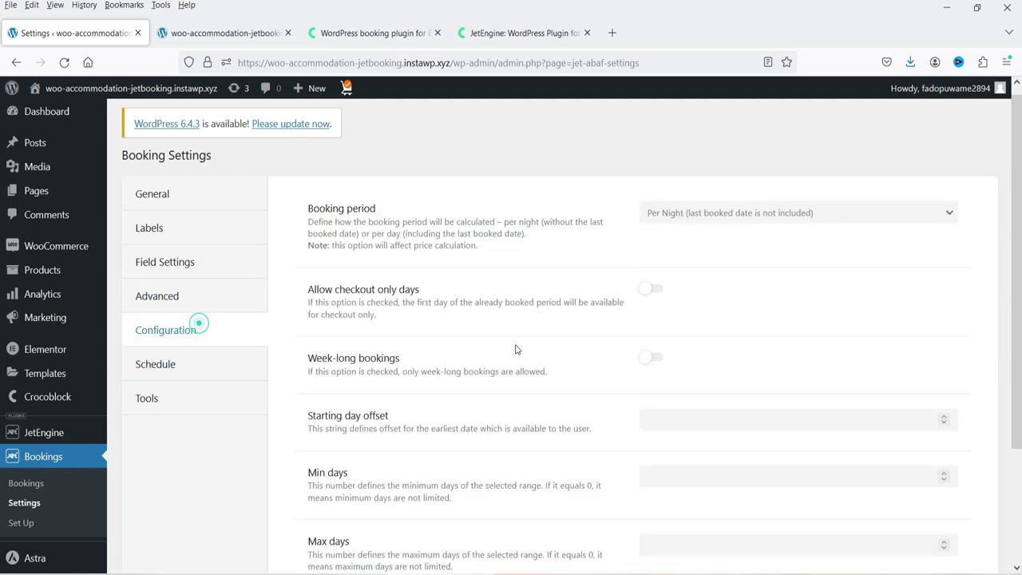
{"action": "left_click", "coordinate": [741, 213]}
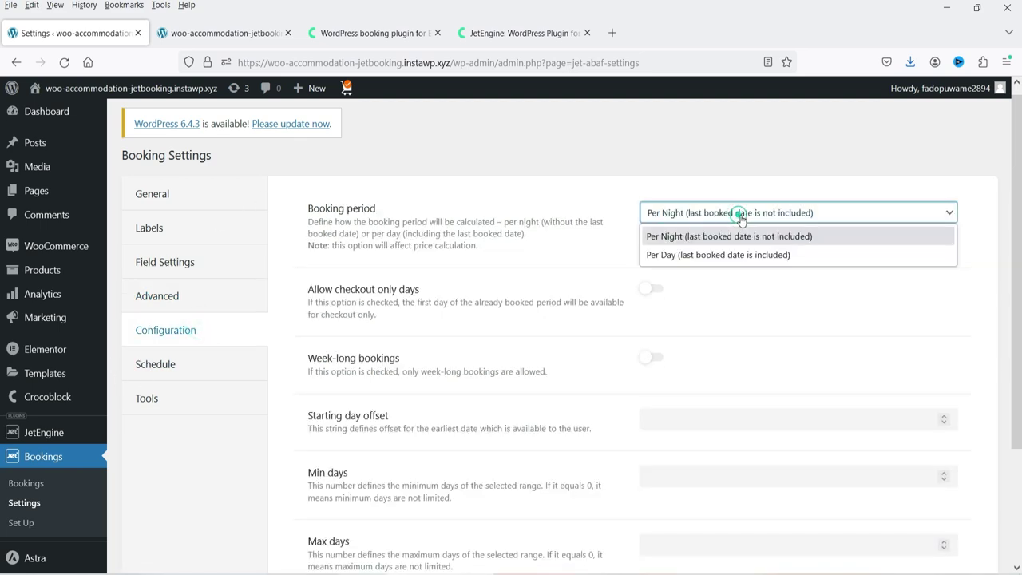
{"action": "left_click", "coordinate": [421, 327]}
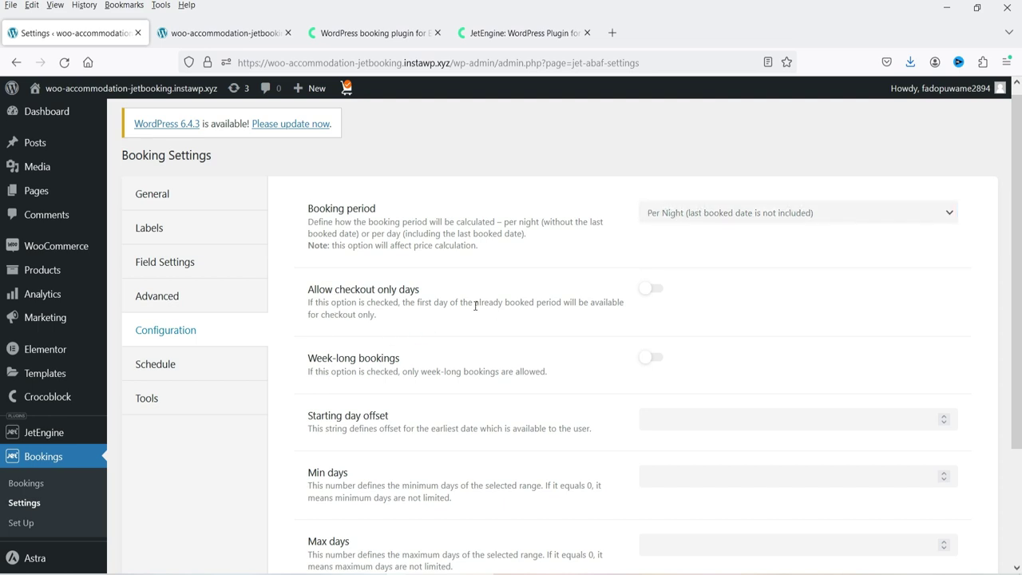
{"action": "scroll", "coordinate": [464, 323], "scroll_direction": "down", "scroll_amount": 2}
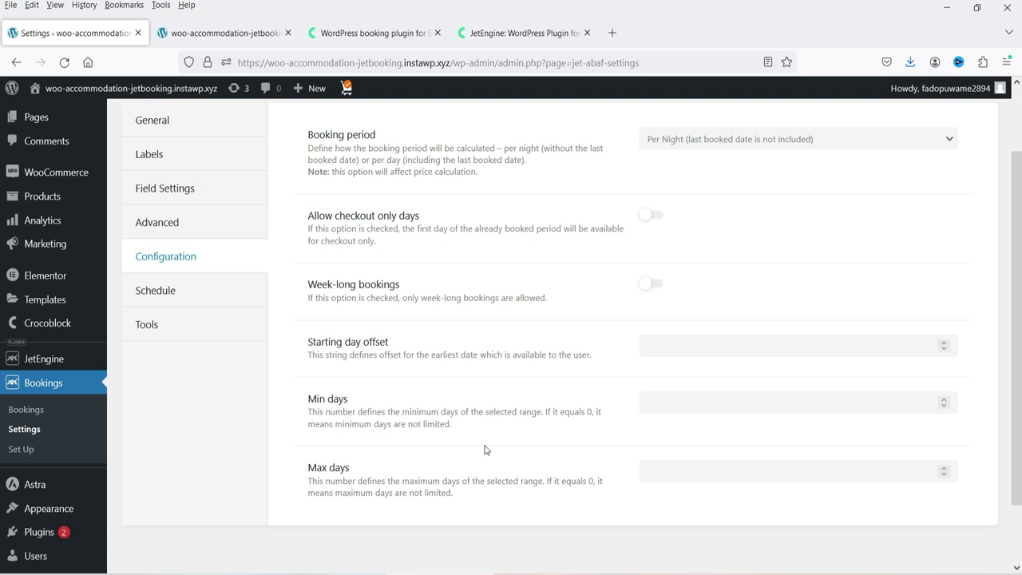
- Try disabling every weekday from Monday to Sunday in the schedule's weekday booking rules, and re-enable them all
{"action": "left_click", "coordinate": [166, 291]}
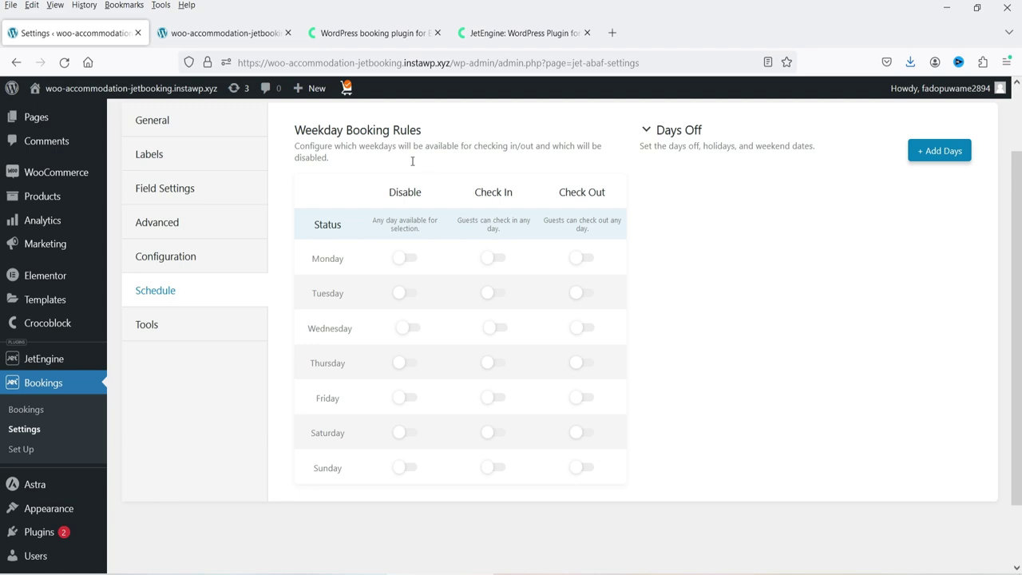
{"action": "left_click", "coordinate": [405, 258]}
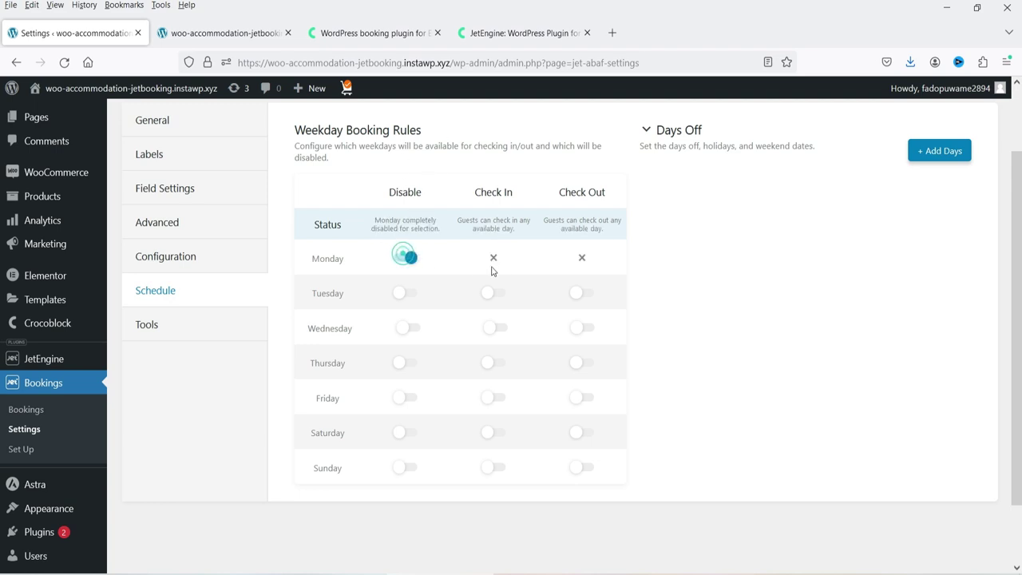
{"action": "left_click", "coordinate": [404, 296]}
{"action": "left_click", "coordinate": [407, 333]}
{"action": "left_click", "coordinate": [406, 372]}
{"action": "left_click", "coordinate": [406, 414]}
{"action": "left_click", "coordinate": [406, 457]}
{"action": "left_click", "coordinate": [406, 492]}
{"action": "left_click", "coordinate": [404, 283]}
{"action": "left_click", "coordinate": [401, 319]}
{"action": "left_click", "coordinate": [403, 347]}
{"action": "left_click", "coordinate": [403, 380]}
{"action": "left_click", "coordinate": [404, 412]}
{"action": "left_click", "coordinate": [404, 442]}
{"action": "left_click", "coordinate": [404, 477]}
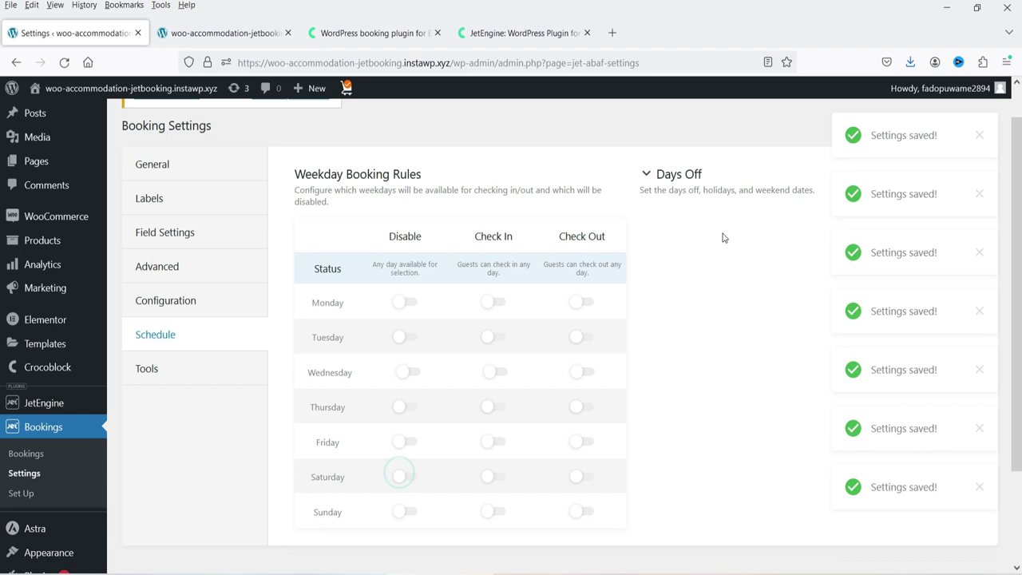
- Examine the form for adding days off in the schedule and the Tools settings for additional booking table columns
{"action": "scroll", "coordinate": [723, 237], "scroll_direction": "up", "scroll_amount": 1}
{"action": "left_click", "coordinate": [647, 203]}
{"action": "left_click", "coordinate": [647, 203]}
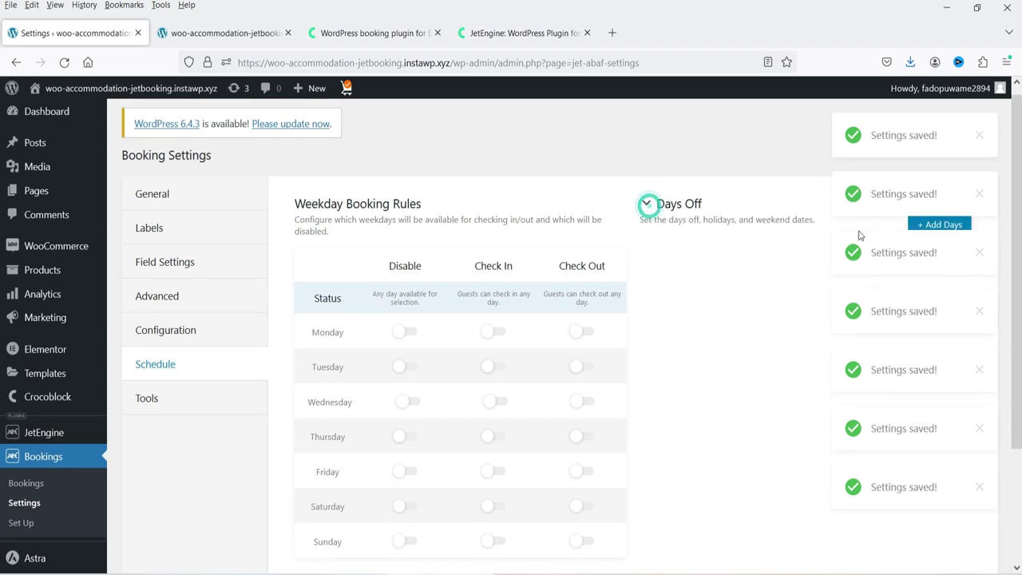
{"action": "left_click", "coordinate": [939, 226]}
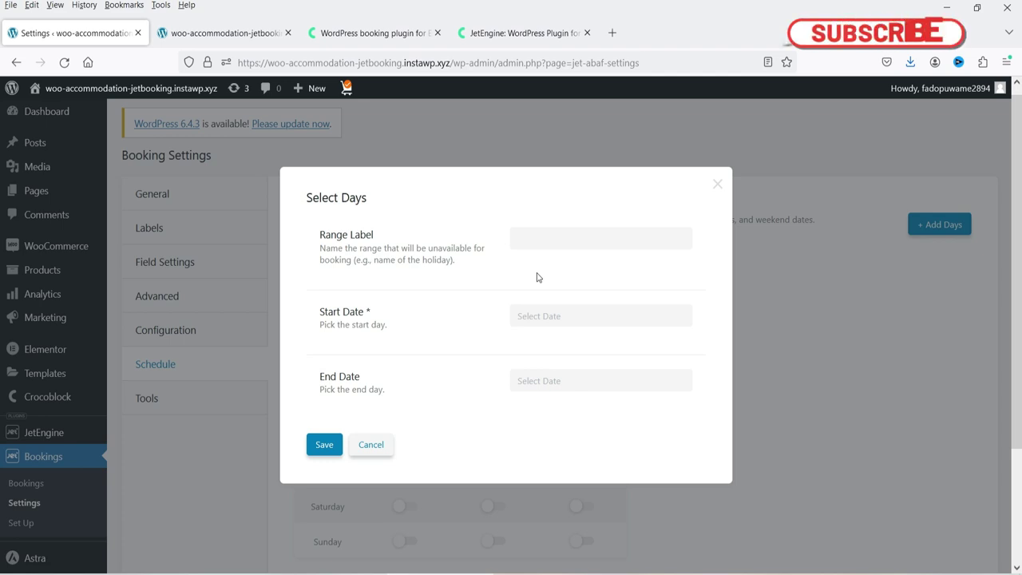
{"action": "left_click", "coordinate": [717, 185]}
{"action": "left_click", "coordinate": [176, 392]}
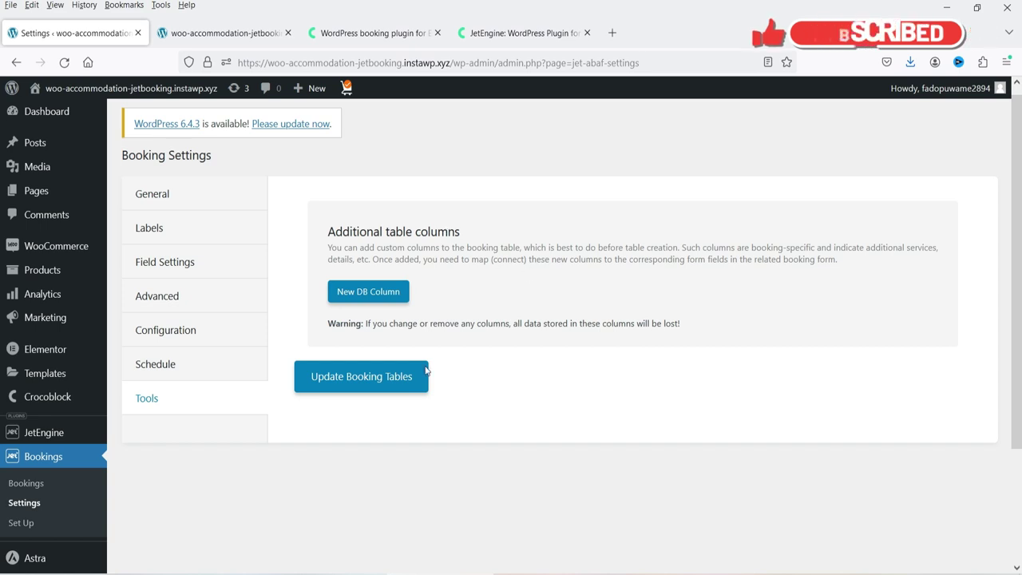
- Open the list of all store products and look over the store's home page in its own browser tab
{"action": "scroll", "coordinate": [685, 287], "scroll_direction": "up", "scroll_amount": 1}
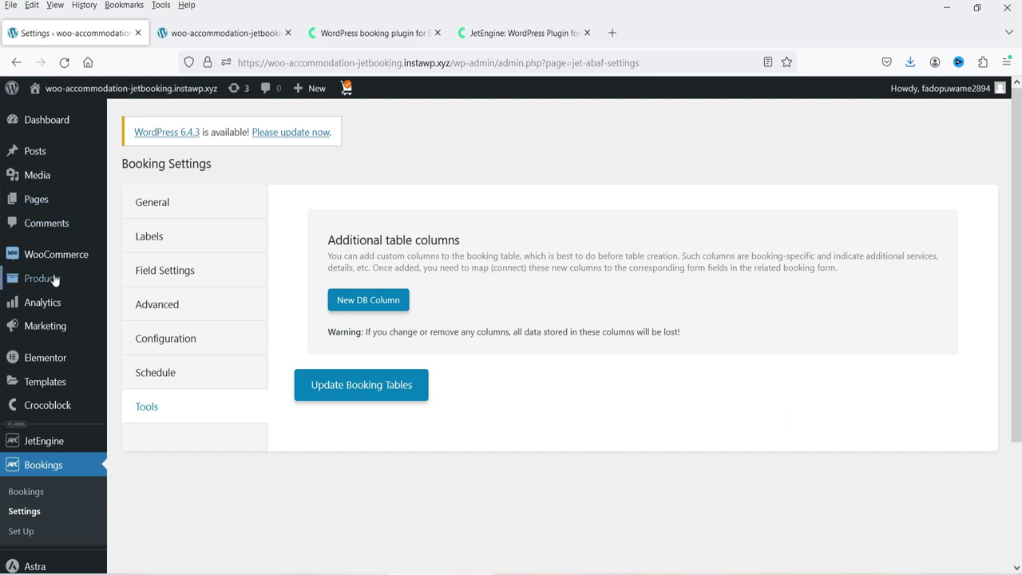
{"action": "mouse_move", "coordinate": [55, 280]}
{"action": "left_click", "coordinate": [143, 281]}
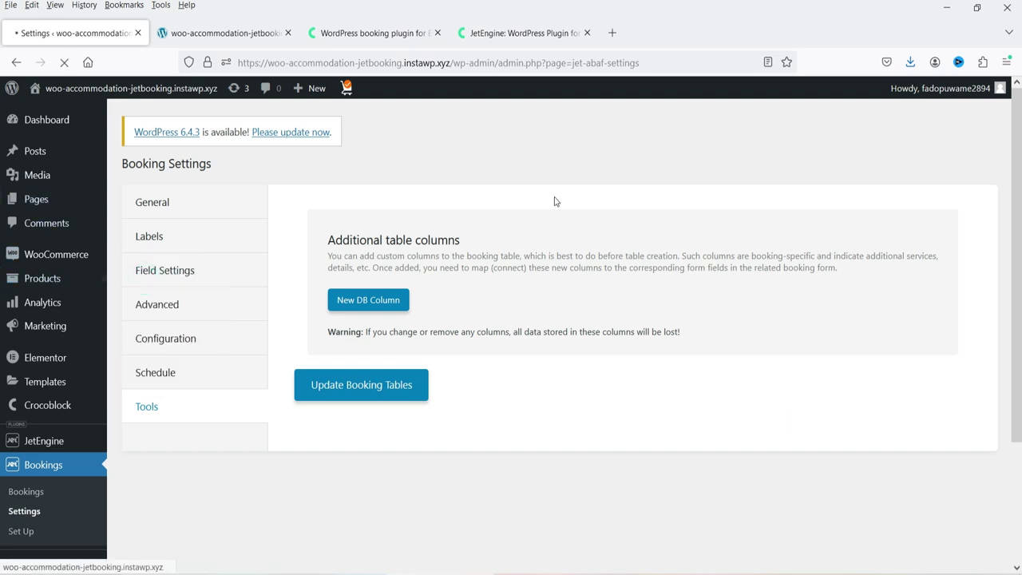
{"action": "left_click", "coordinate": [221, 31]}
{"action": "scroll", "coordinate": [477, 239], "scroll_direction": "down", "scroll_amount": 10}
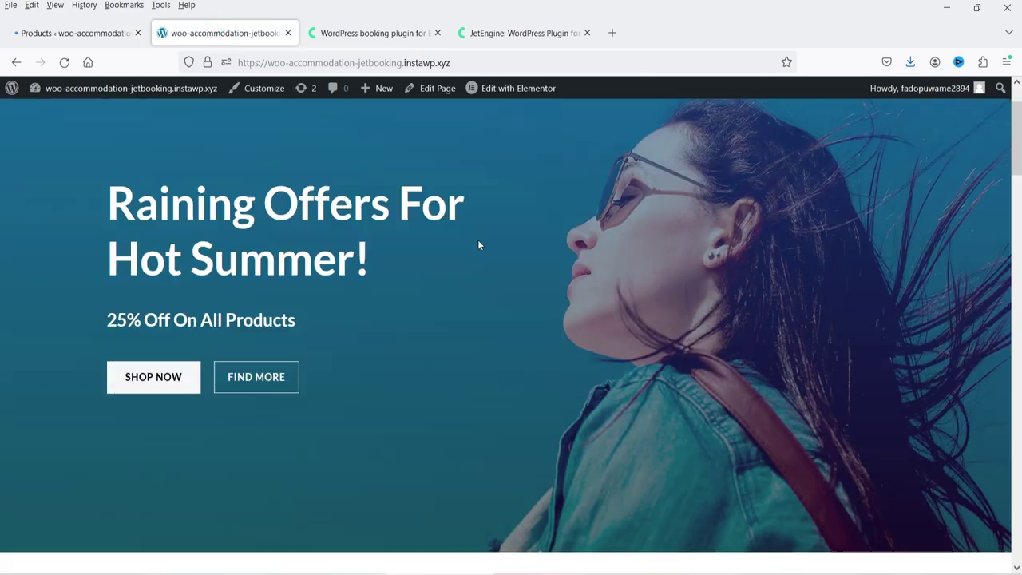
{"action": "scroll", "coordinate": [475, 230], "scroll_direction": "down", "scroll_amount": 4}
- Look over the existing products in the product list and open the page for adding a new product in a new browser tab
{"action": "left_click", "coordinate": [45, 33]}
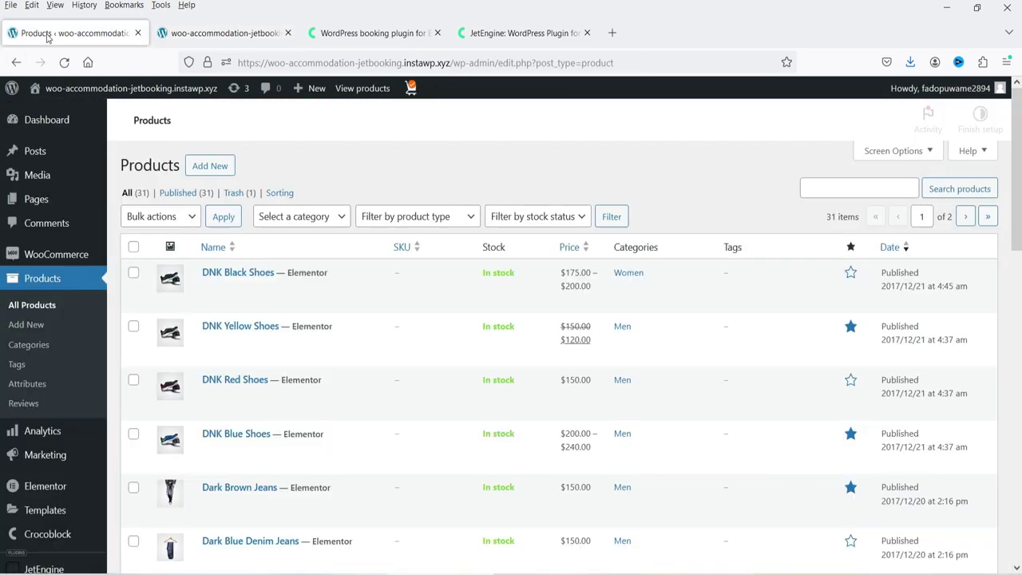
{"action": "scroll", "coordinate": [551, 216], "scroll_direction": "down", "scroll_amount": 4}
{"action": "scroll", "coordinate": [491, 256], "scroll_direction": "up", "scroll_amount": 4}
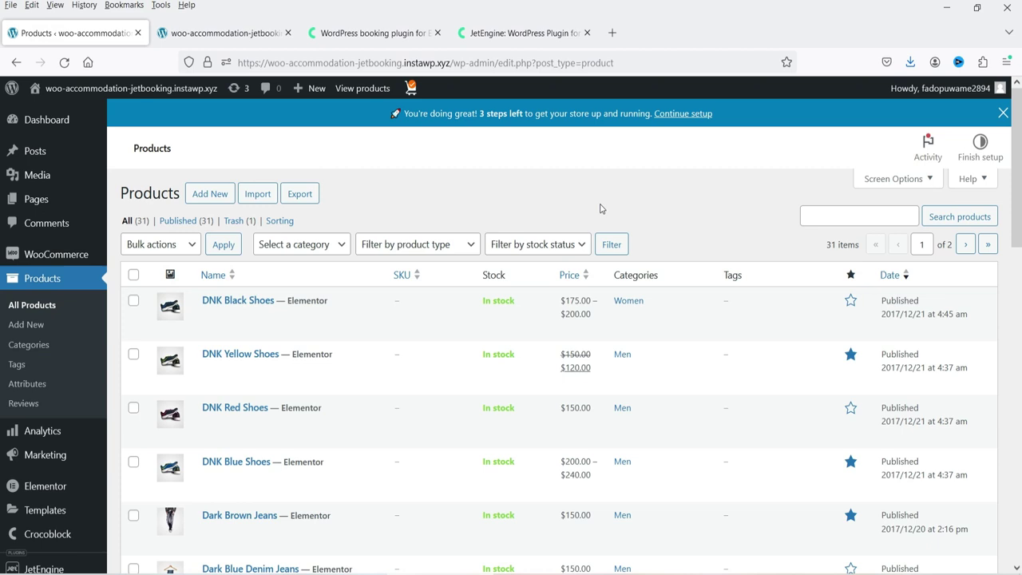
{"action": "right_click", "coordinate": [209, 198]}
{"action": "left_click", "coordinate": [254, 211]}
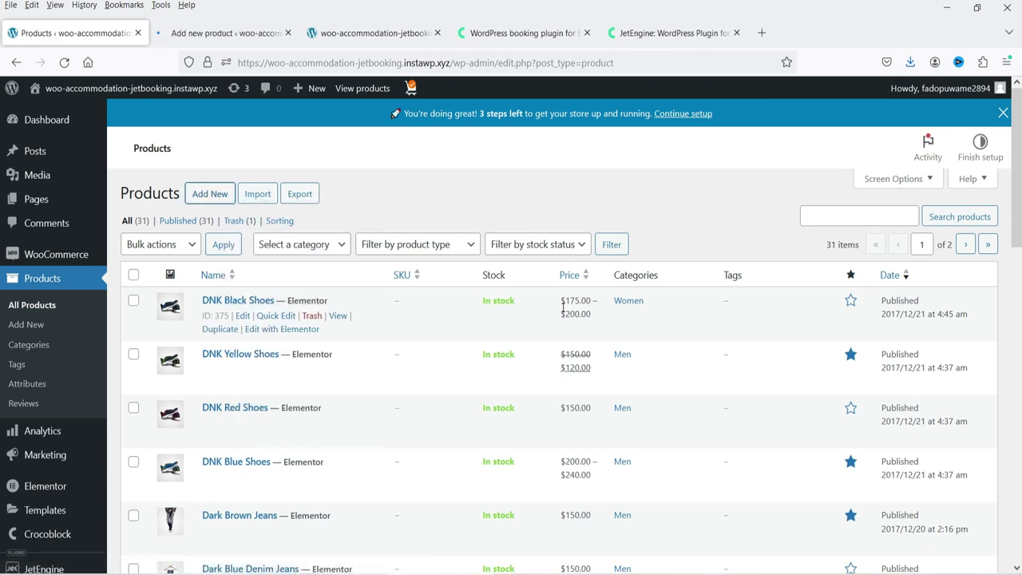
- Name the new product Luxury Room and write its description with Advance Facilities, Challenge and Room Amenities sections
{"action": "left_click", "coordinate": [224, 33]}
{"action": "left_click", "coordinate": [530, 224]}
{"action": "type", "text": "Luxury Room"}
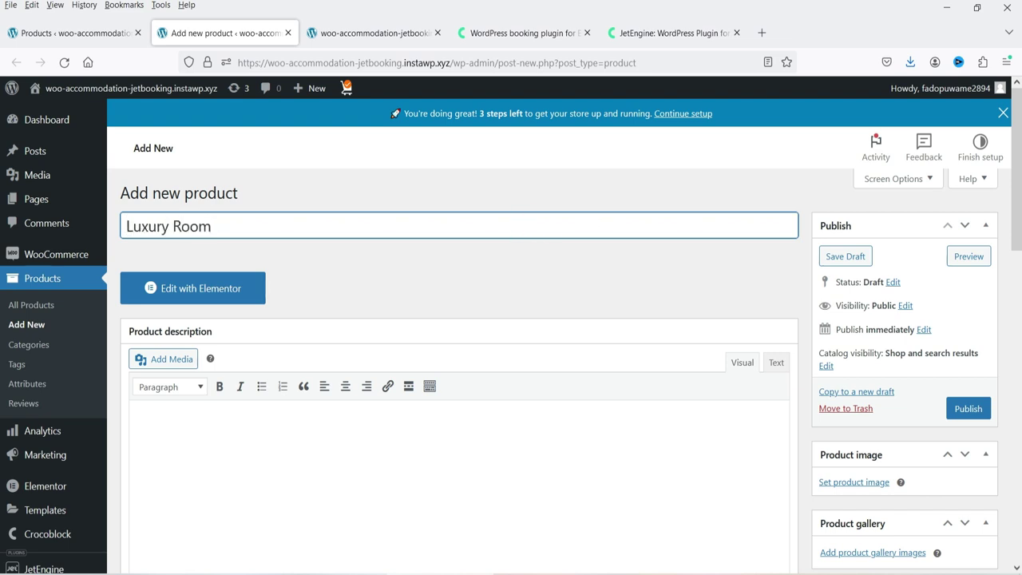
{"action": "key", "text": "Tab"}
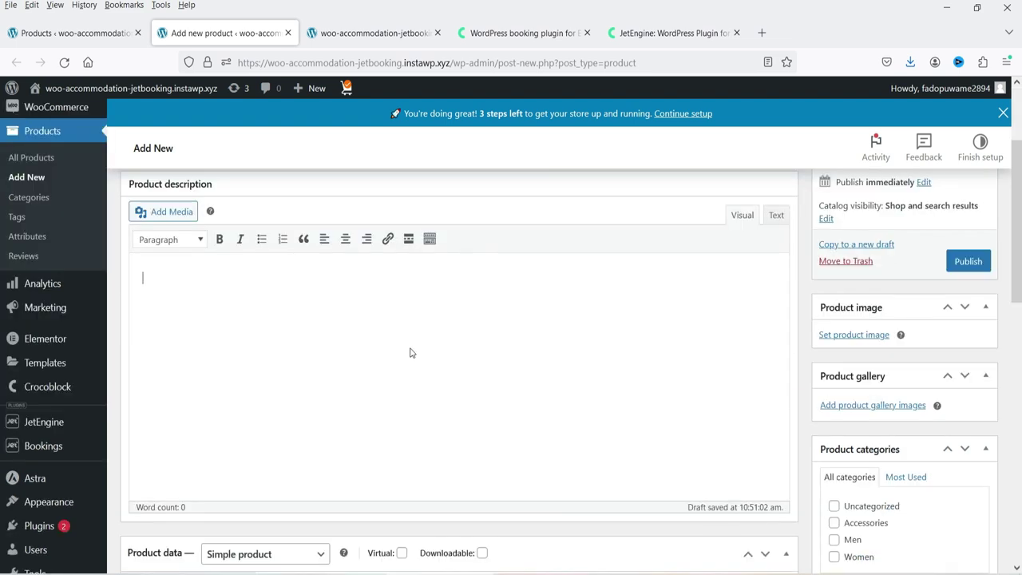
{"action": "left_click", "coordinate": [275, 356]}
{"action": "type", "text": "Advance Facilities Lorem ipsum dolor sit amet, consectetur adipiscing elit, sed do eiusmod tempor incididunt ut labore et dolore magna aliqua. Challenge Sed ut perspiciatis unde omnis iste natus error sit voluptatem accusantium laudantium, totam rem aperiam, eaque ipsa quae ab illo inventore quasi architecto beatae vitae dicta."}
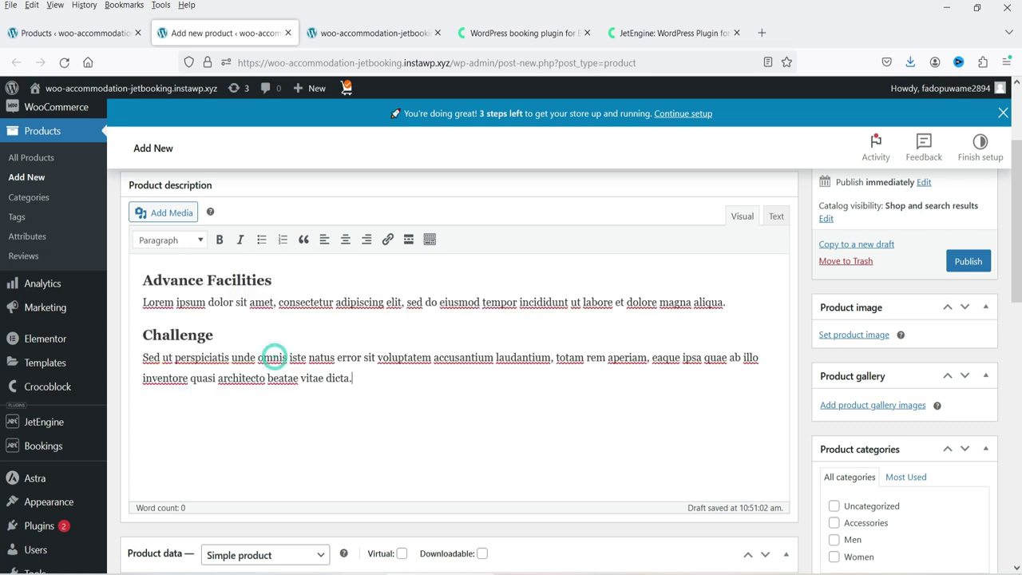
{"action": "type", "text": "Room Amenities Accepts Credit Cards Car Parking Free Coupons Outdoor Seating Reservations Restaurant"}
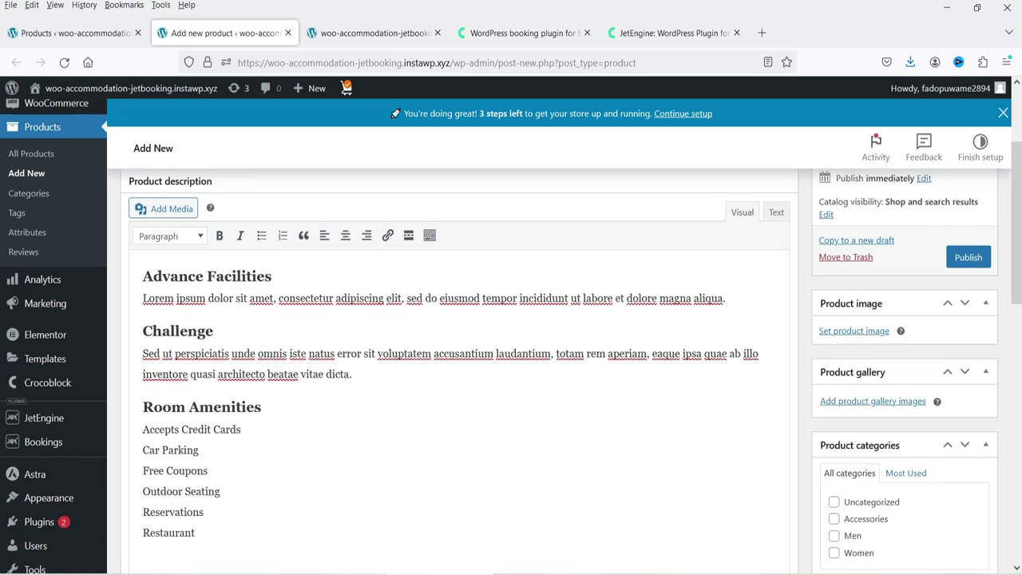
- Set the product type in the product data to JetBooking product
{"action": "scroll", "coordinate": [374, 417], "scroll_direction": "down", "scroll_amount": 4}
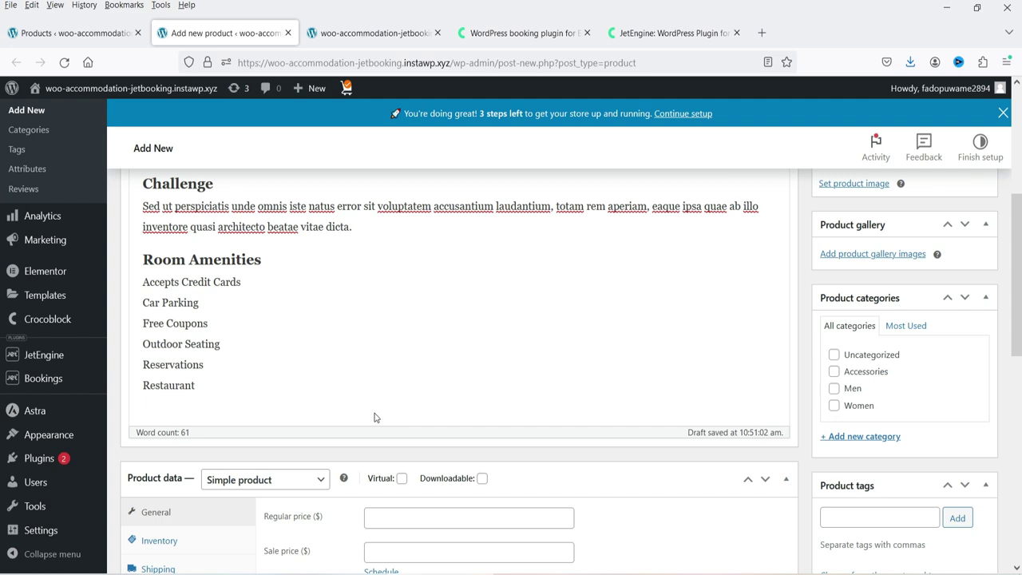
{"action": "scroll", "coordinate": [390, 343], "scroll_direction": "down", "scroll_amount": 6}
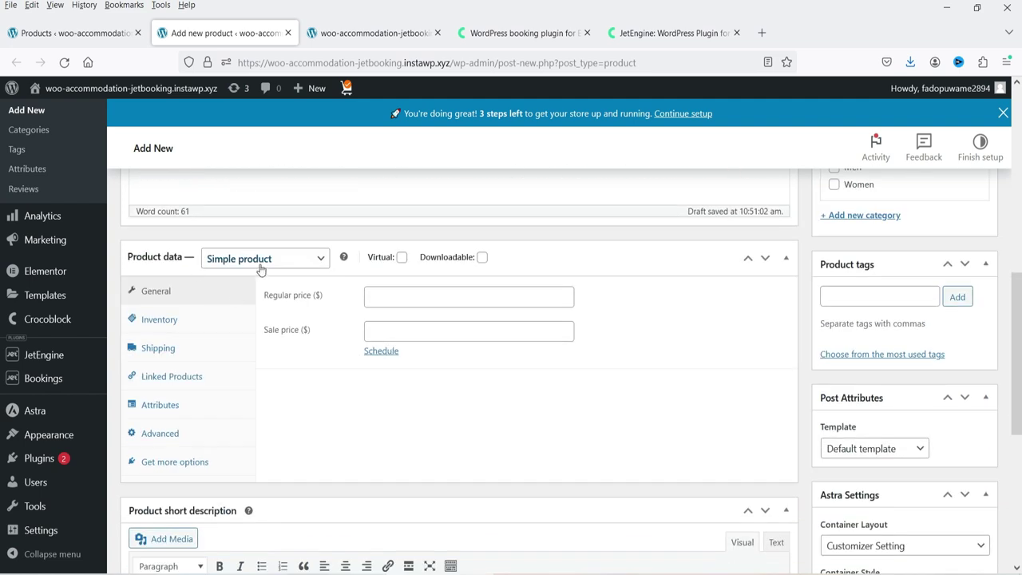
{"action": "left_click", "coordinate": [259, 267]}
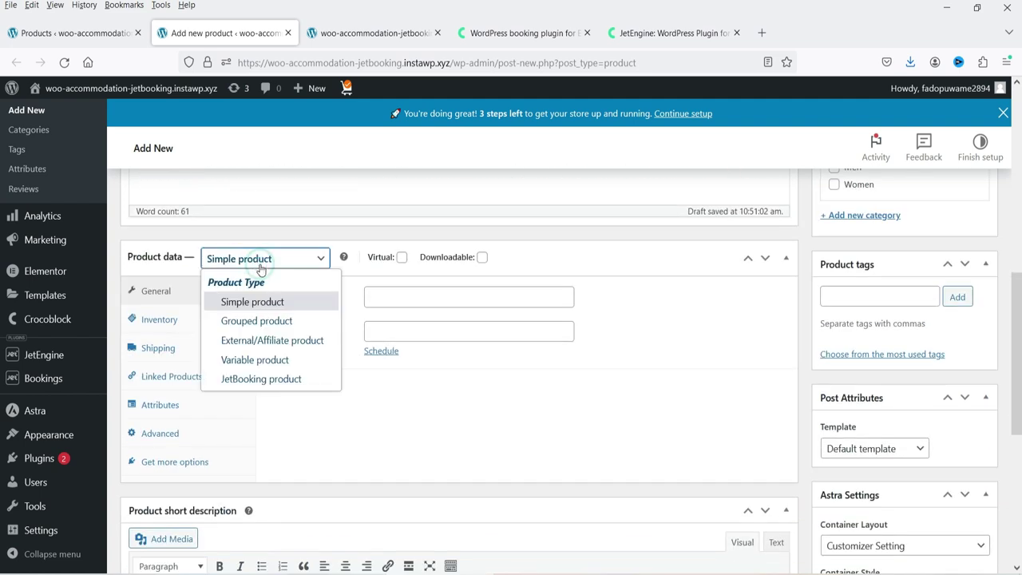
{"action": "left_click", "coordinate": [271, 379]}
- Set the price per 1 day/night in the pricing settings to 50
{"action": "scroll", "coordinate": [363, 351], "scroll_direction": "up", "scroll_amount": 2}
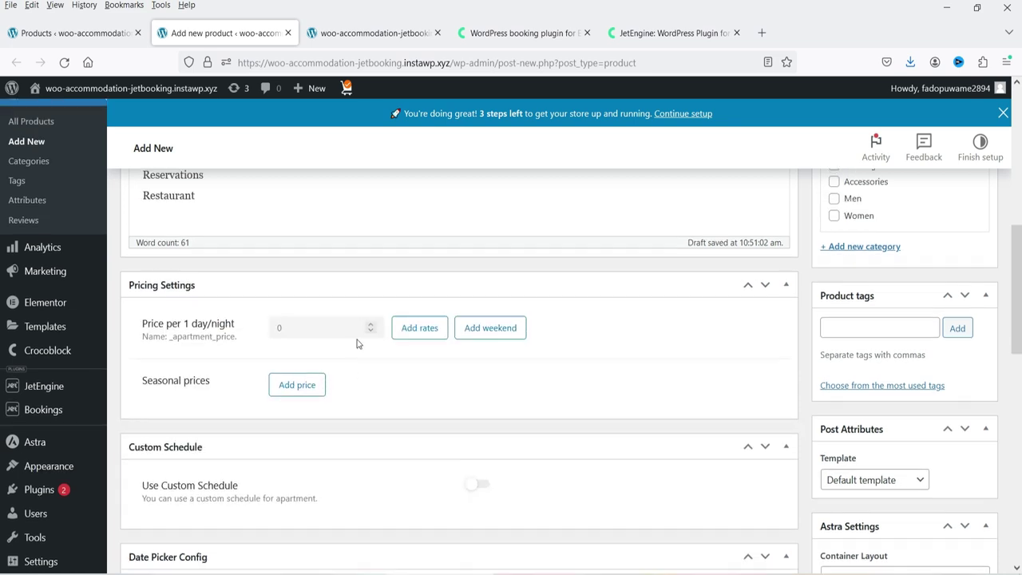
{"action": "double_click", "coordinate": [296, 368]}
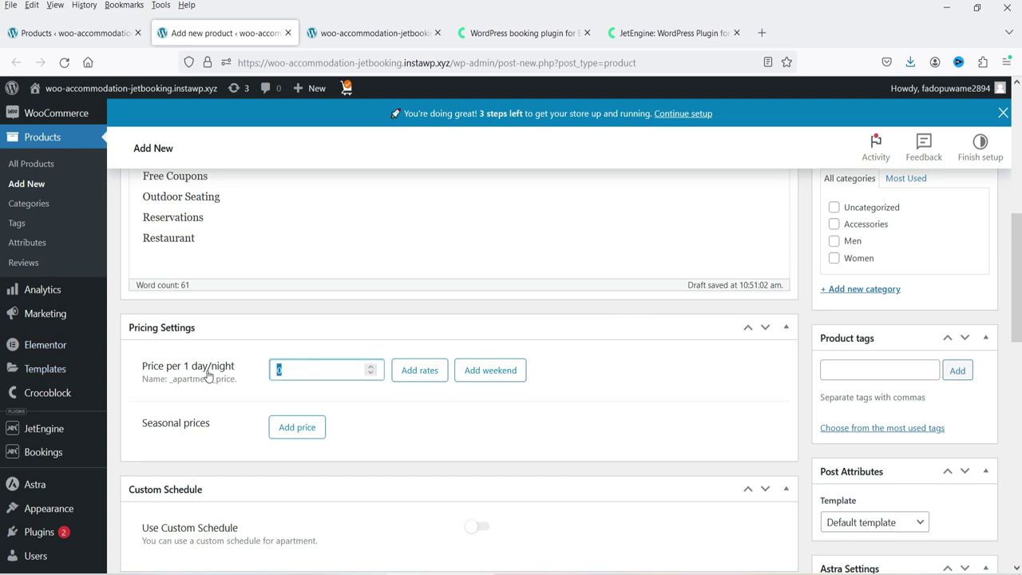
{"action": "type", "text": "50"}
{"action": "left_click", "coordinate": [452, 428]}
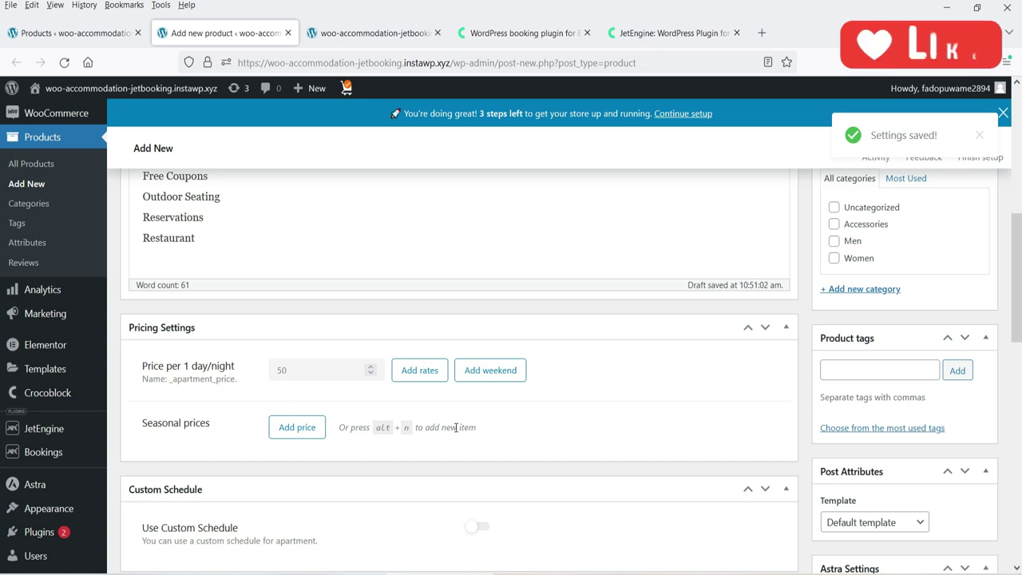
- Try adding an advanced pricing rate of 40 per day/night from 2 days/nights, and delete that rate again
{"action": "left_click", "coordinate": [407, 374]}
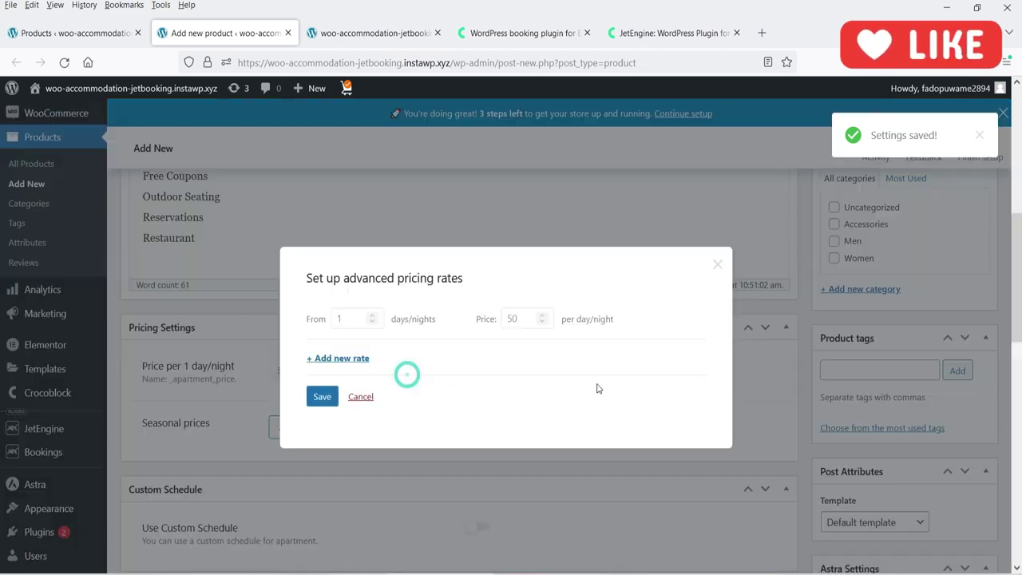
{"action": "left_click", "coordinate": [340, 358]}
{"action": "double_click", "coordinate": [349, 340]}
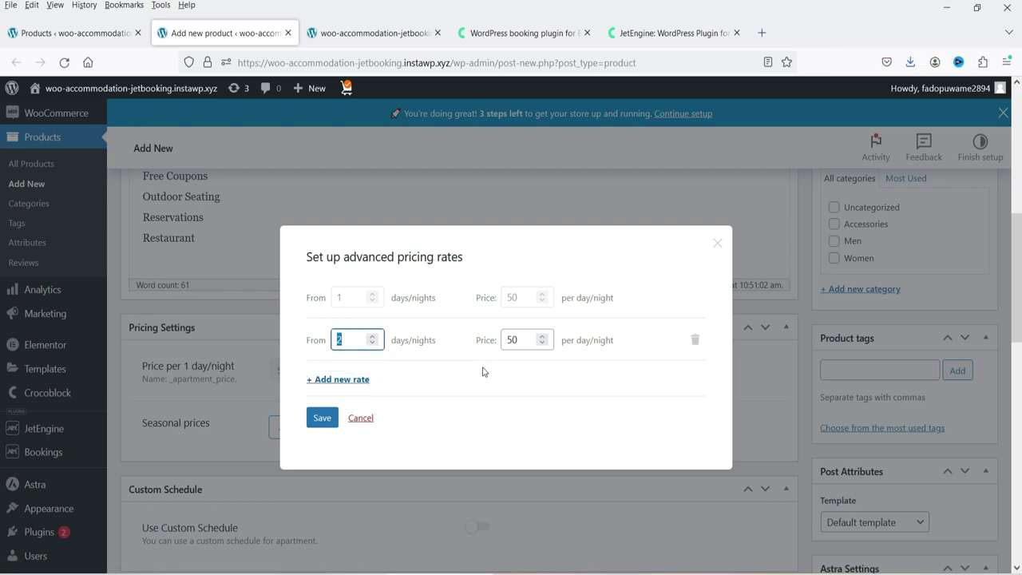
{"action": "double_click", "coordinate": [523, 339]}
{"action": "type", "text": "40"}
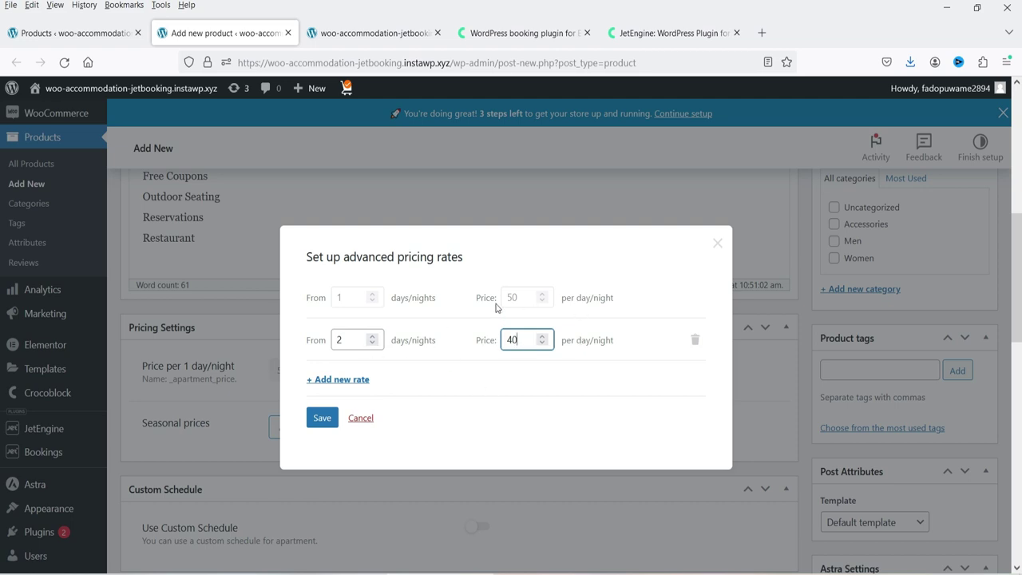
{"action": "left_click", "coordinate": [694, 339]}
{"action": "left_click", "coordinate": [575, 347]}
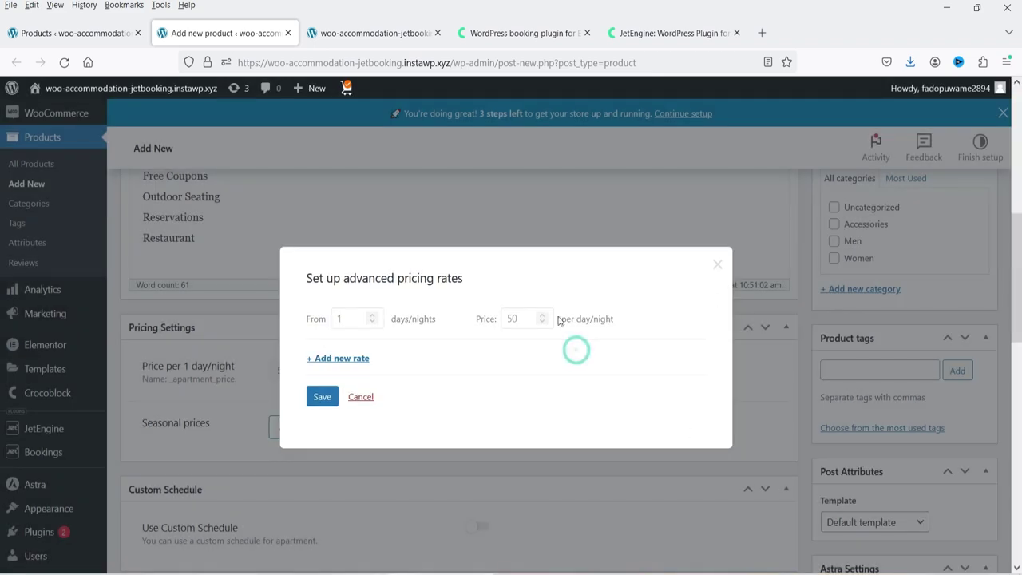
{"action": "left_click", "coordinate": [321, 396]}
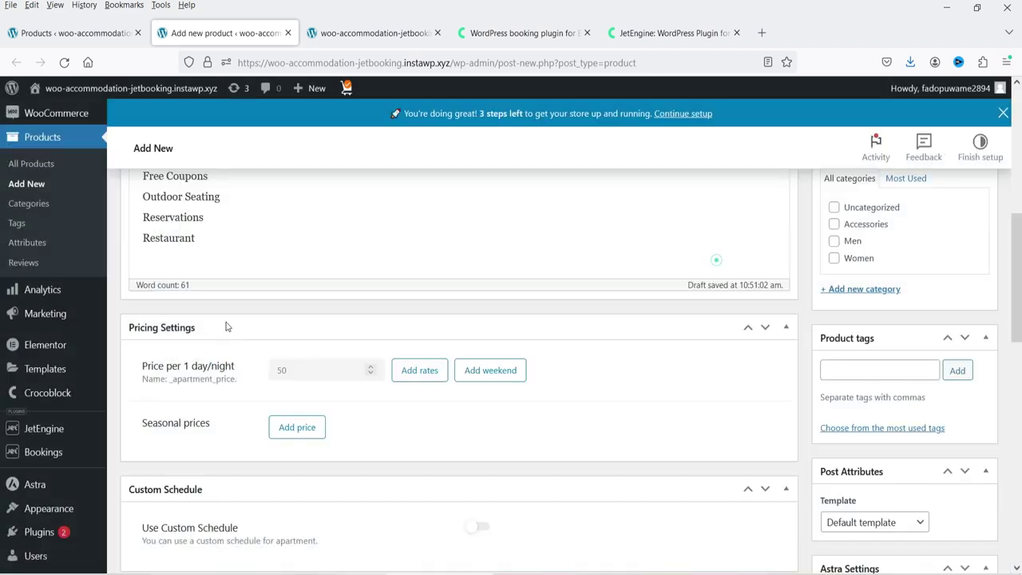
- Enable weekend pricing for Saturday and Sunday at 60 per day/night and save it
{"action": "left_click", "coordinate": [495, 370]}
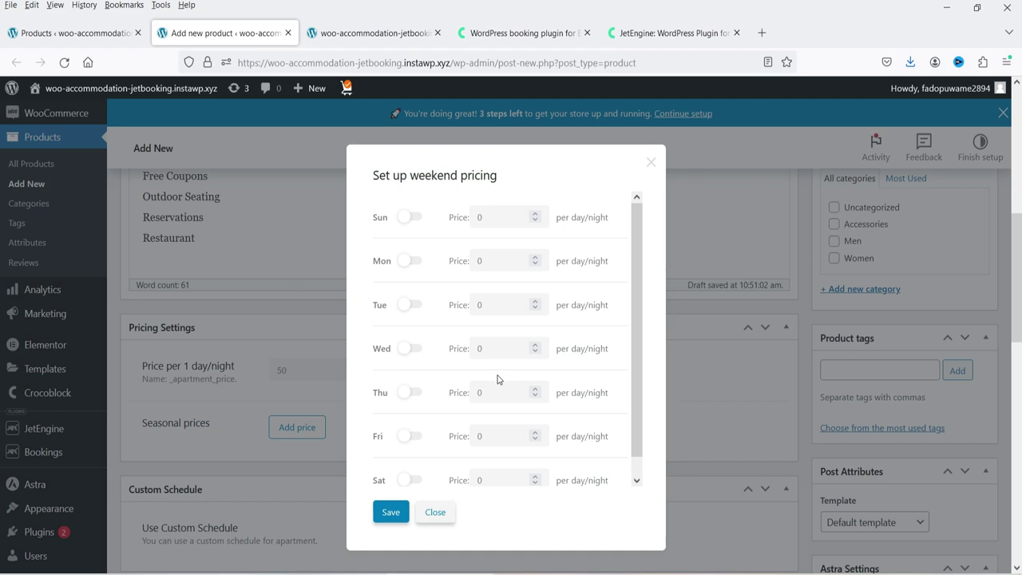
{"action": "left_click", "coordinate": [412, 479]}
{"action": "left_click", "coordinate": [511, 481]}
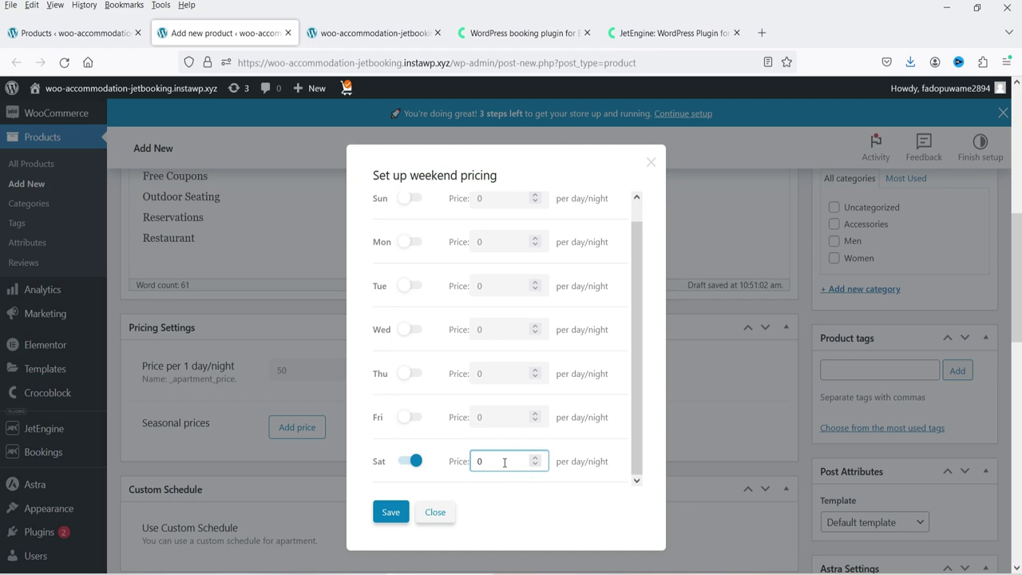
{"action": "key", "text": "BackSpace"}
{"action": "type", "text": "60"}
{"action": "left_click", "coordinate": [412, 198]}
{"action": "left_click", "coordinate": [445, 200]}
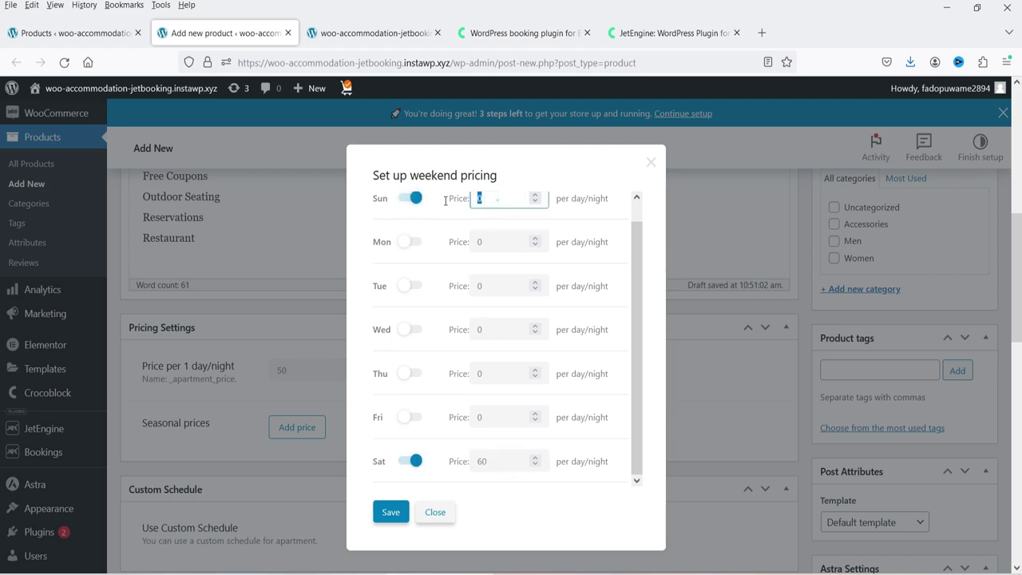
{"action": "type", "text": "60"}
{"action": "left_click", "coordinate": [384, 514]}
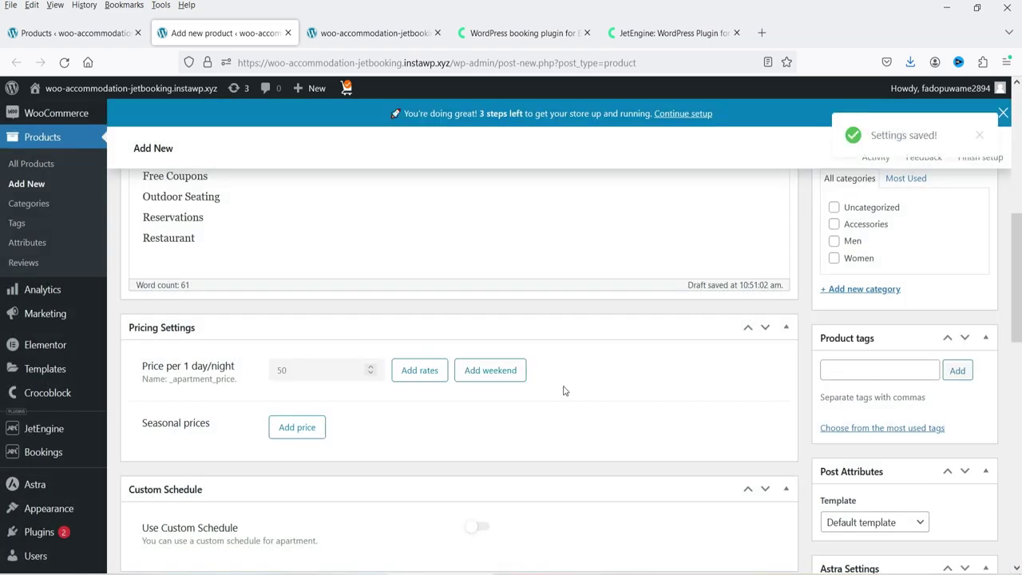
- Add a seasonal price titled Holiday with a price of 70 per day/night
{"action": "scroll", "coordinate": [564, 391], "scroll_direction": "down", "scroll_amount": 2}
{"action": "left_click", "coordinate": [277, 287]}
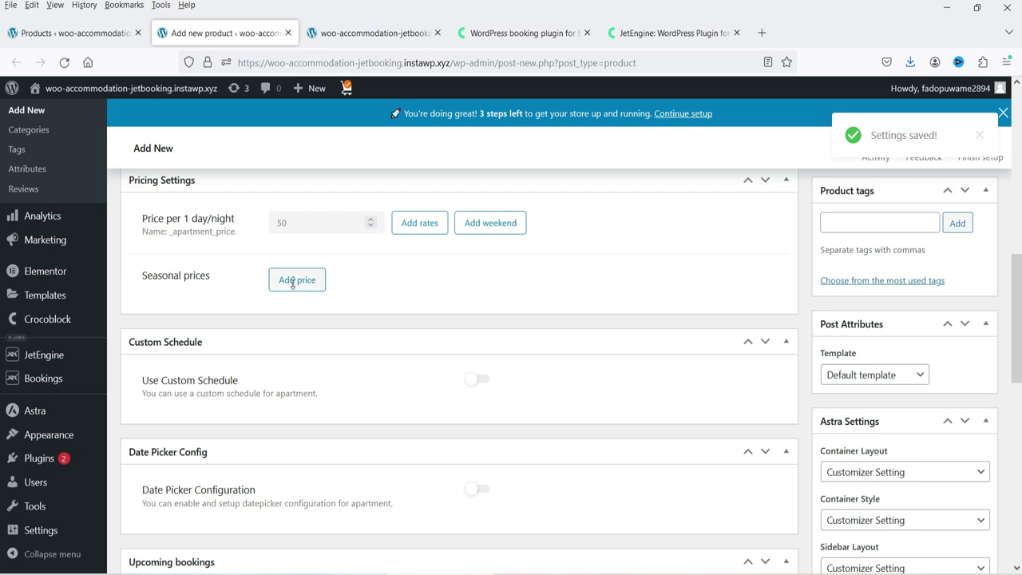
{"action": "left_click", "coordinate": [420, 332]}
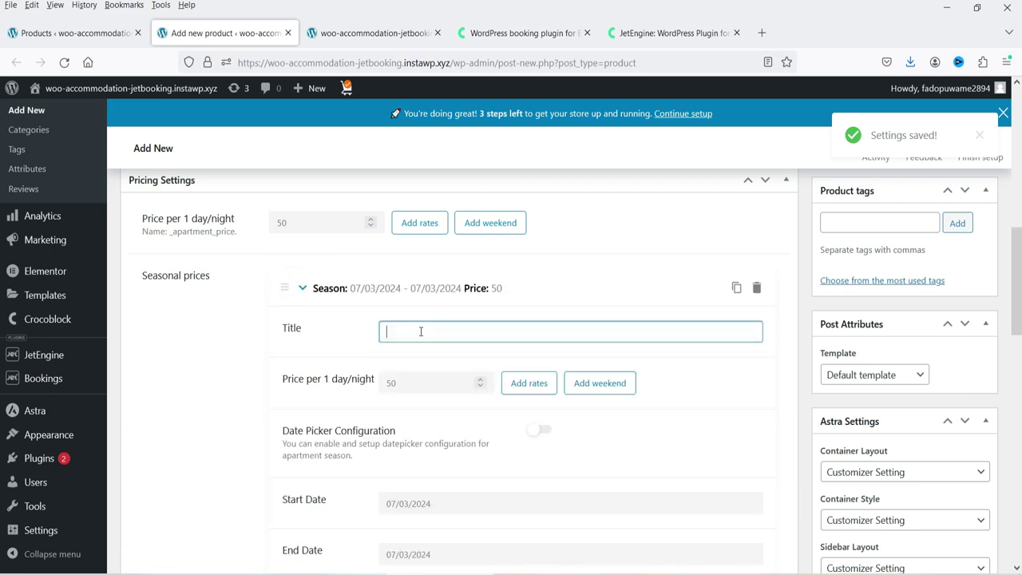
{"action": "type", "text": "Holiday"}
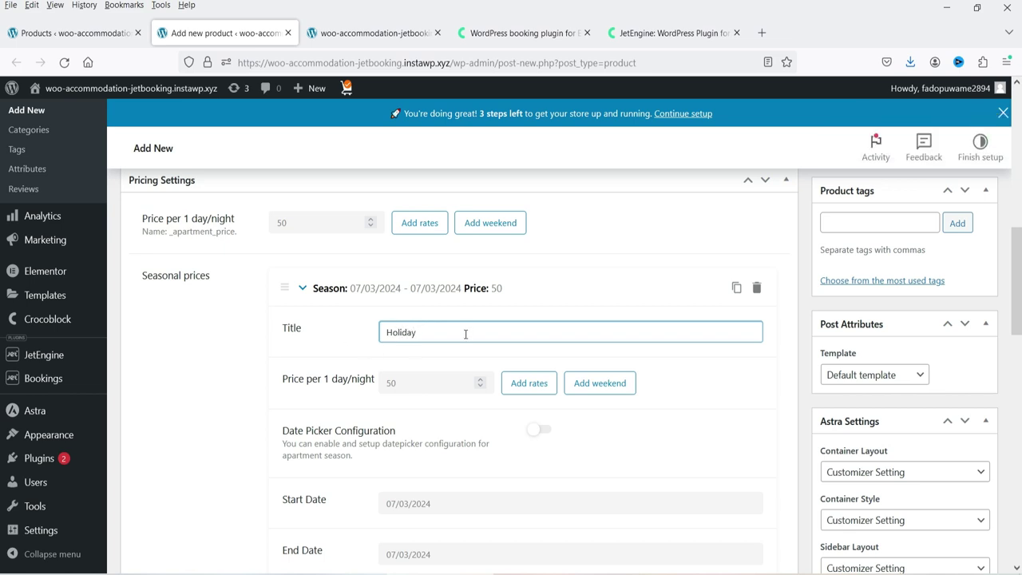
{"action": "scroll", "coordinate": [466, 334], "scroll_direction": "down", "scroll_amount": 2}
{"action": "double_click", "coordinate": [393, 310]}
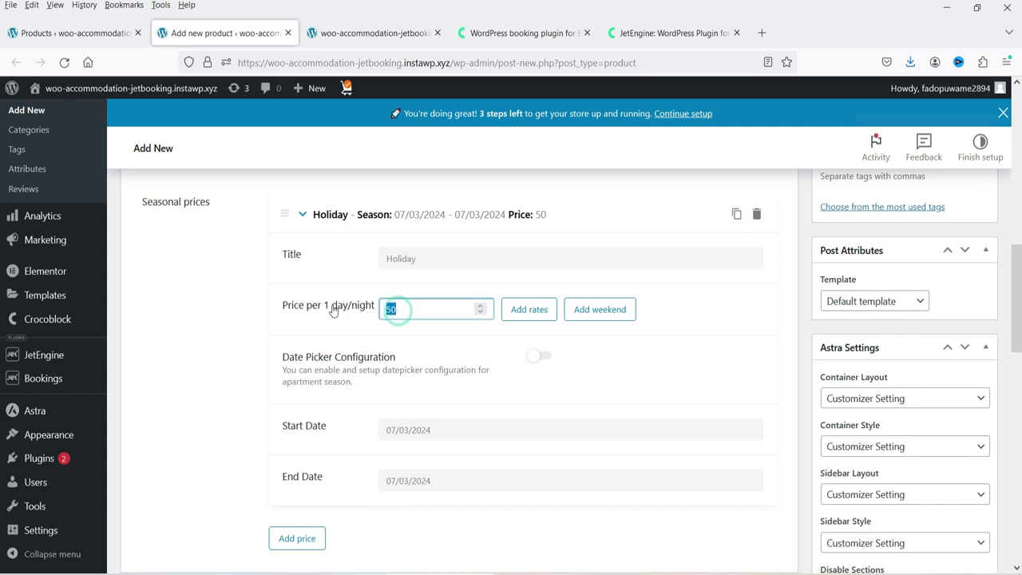
{"action": "type", "text": "70"}
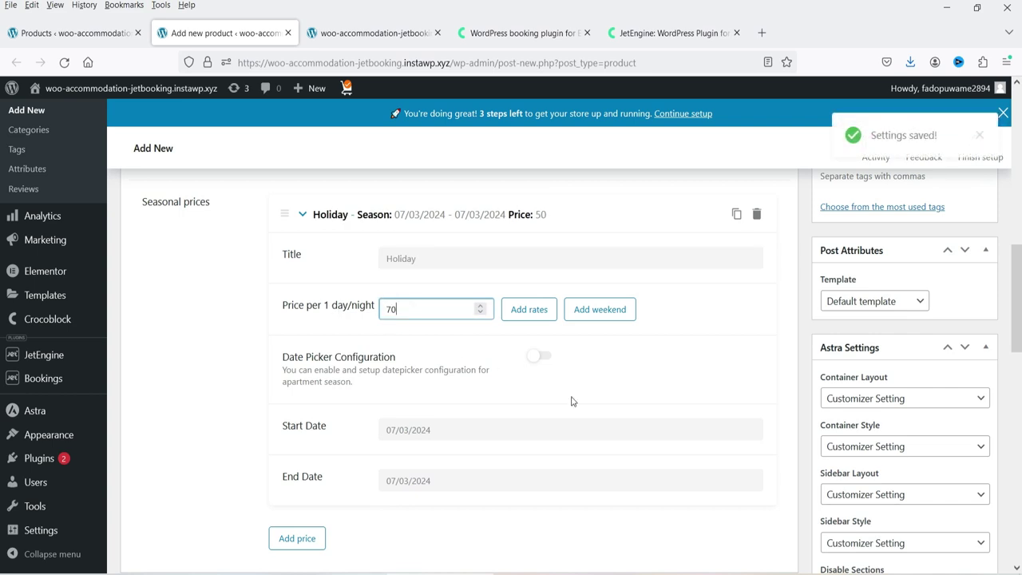
- Set the Holiday season's start date to 13/03/2024 and its end date to 20/03/2024
{"action": "scroll", "coordinate": [572, 401], "scroll_direction": "down", "scroll_amount": 4}
{"action": "scroll", "coordinate": [603, 367], "scroll_direction": "up", "scroll_amount": 4}
{"action": "left_click", "coordinate": [434, 429]}
{"action": "scroll", "coordinate": [612, 372], "scroll_direction": "down", "scroll_amount": 4}
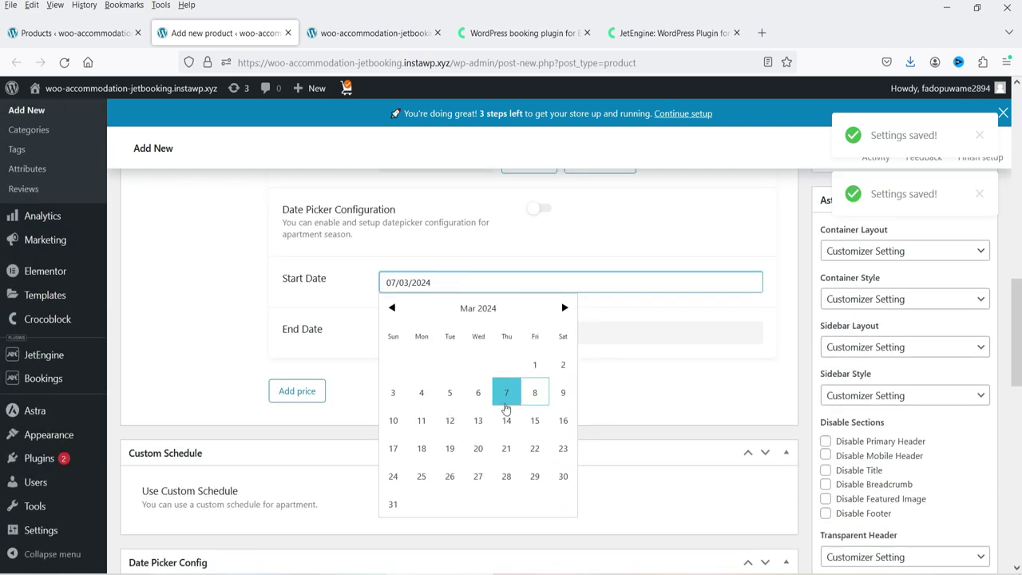
{"action": "left_click", "coordinate": [478, 420]}
{"action": "left_click", "coordinate": [427, 328]}
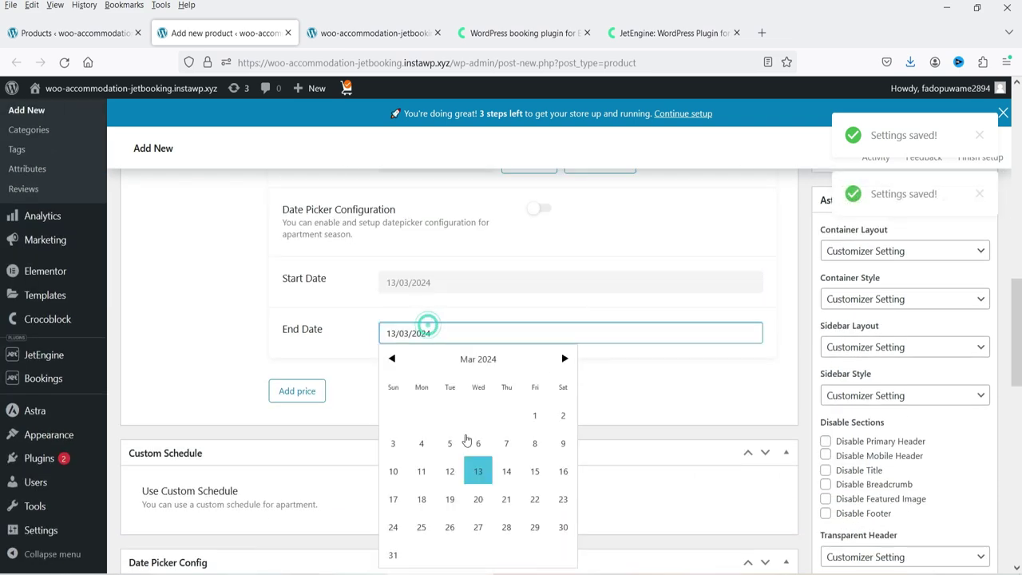
{"action": "left_click", "coordinate": [478, 500]}
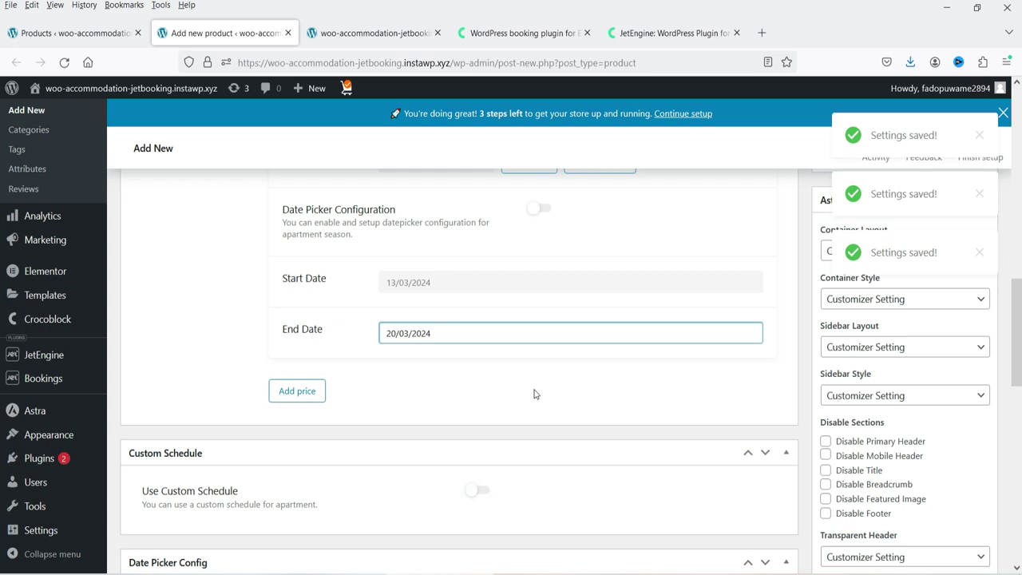
- Examine the weekend pricing options of the Holiday season and close them without changes
{"action": "scroll", "coordinate": [535, 394], "scroll_direction": "up", "scroll_amount": 2}
{"action": "scroll", "coordinate": [455, 399], "scroll_direction": "up", "scroll_amount": 4}
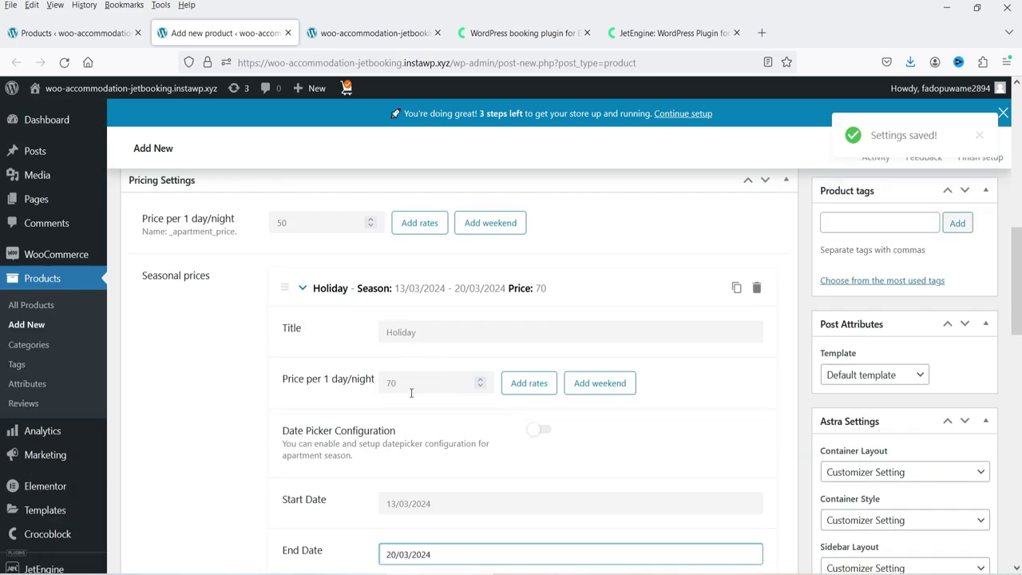
{"action": "left_click", "coordinate": [600, 382]}
{"action": "scroll", "coordinate": [573, 370], "scroll_direction": "down", "scroll_amount": 1}
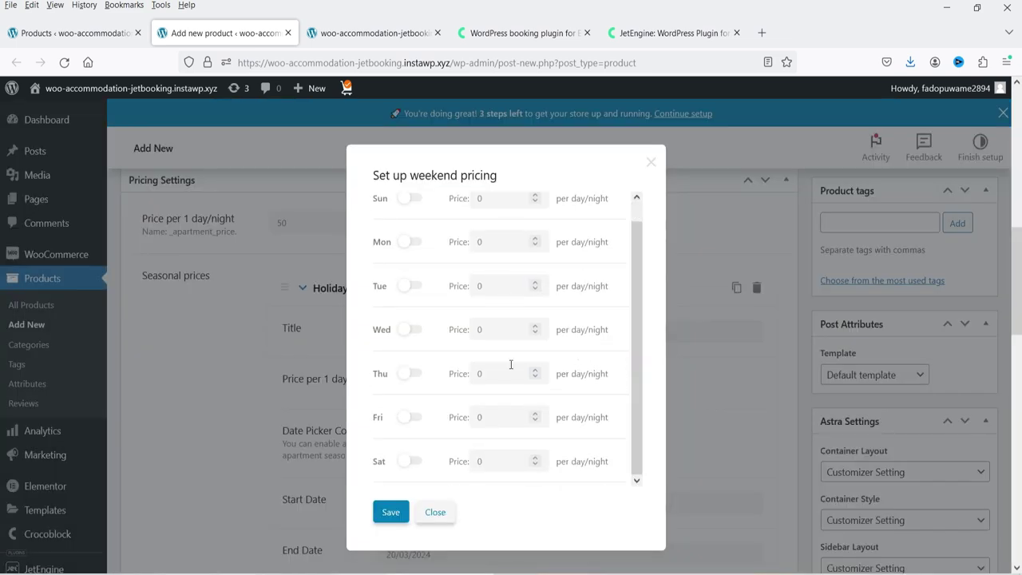
{"action": "left_click", "coordinate": [650, 162]}
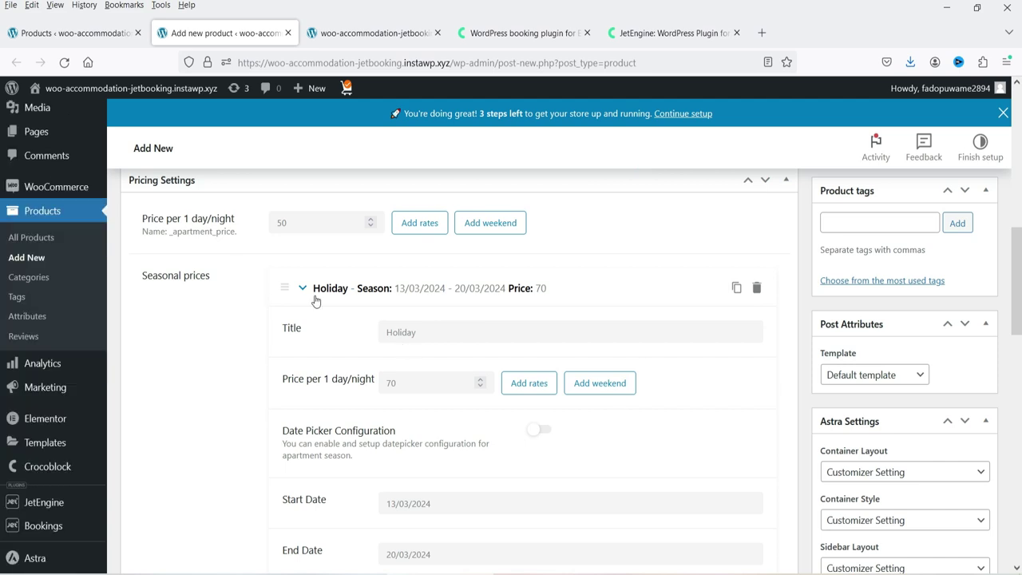
- Try enabling the custom schedule for the product, look over its weekday rules and days off, and disable it again
{"action": "scroll", "coordinate": [317, 302], "scroll_direction": "down", "scroll_amount": 5}
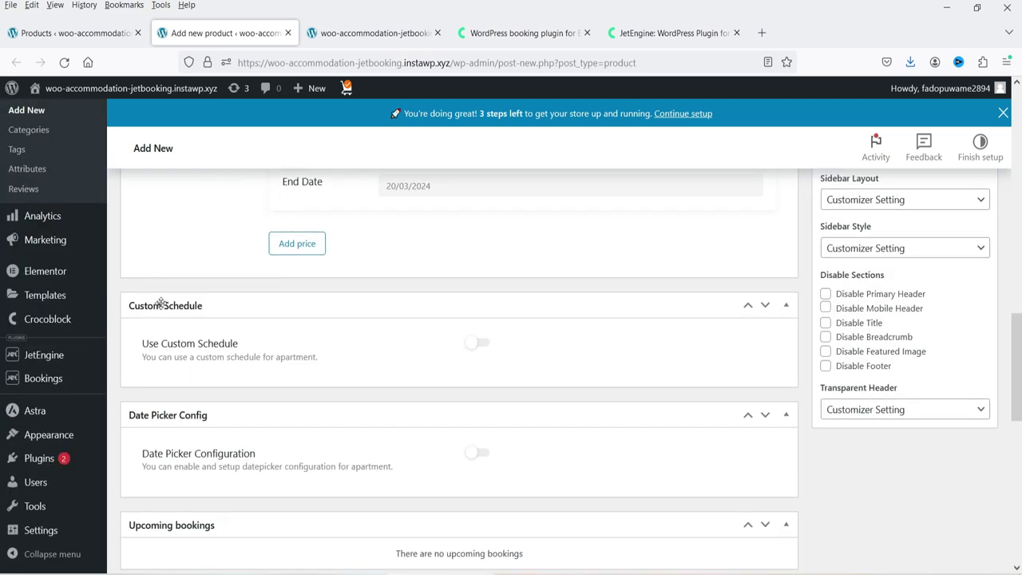
{"action": "left_click", "coordinate": [474, 339]}
{"action": "scroll", "coordinate": [559, 332], "scroll_direction": "down", "scroll_amount": 2}
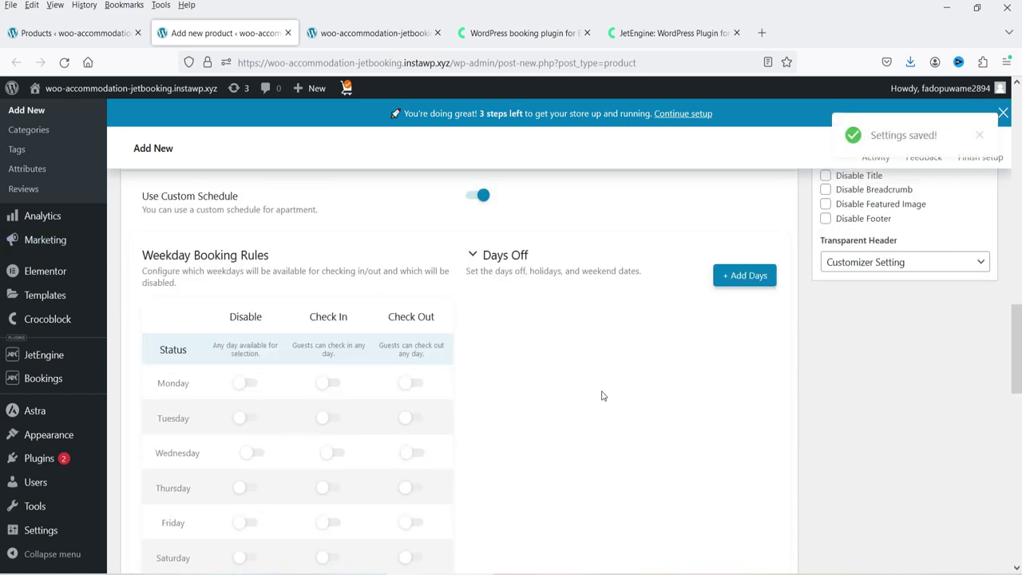
{"action": "left_click", "coordinate": [476, 195]}
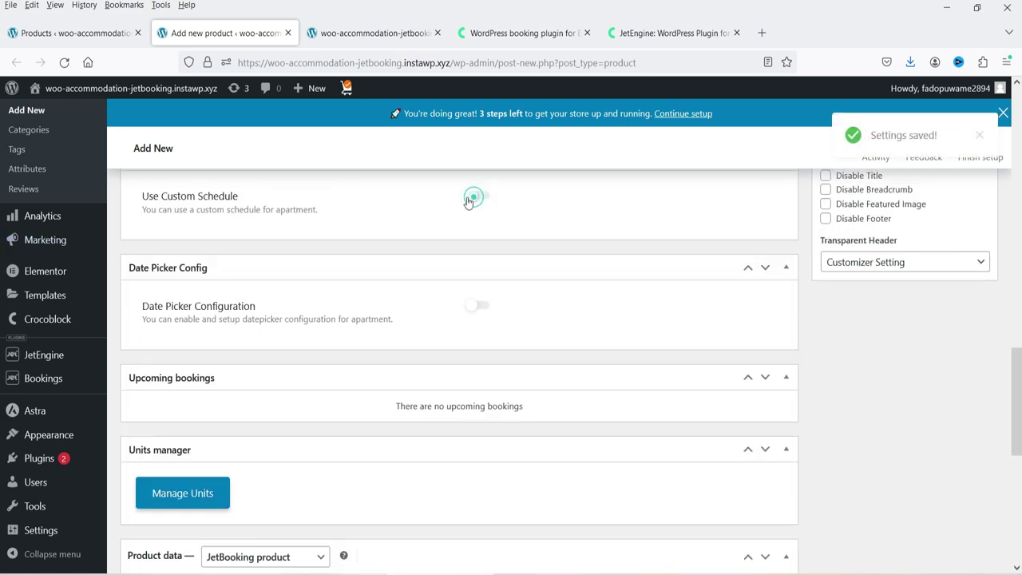
- Enable the product's date picker configuration and look over its week-long booking, starting day offset, and minimum and maximum days options
{"action": "left_click", "coordinate": [477, 306]}
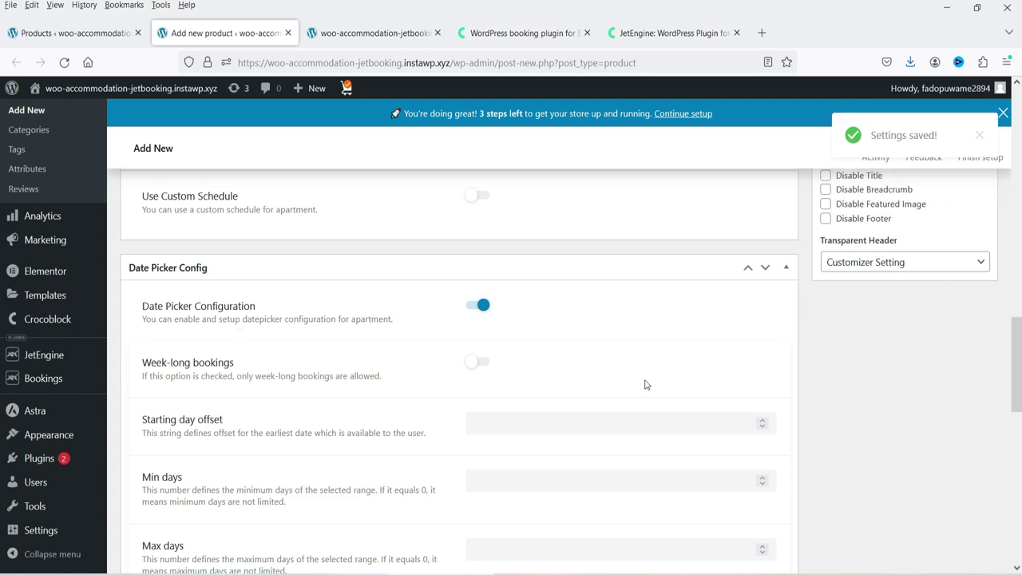
{"action": "scroll", "coordinate": [274, 296], "scroll_direction": "down", "scroll_amount": 2}
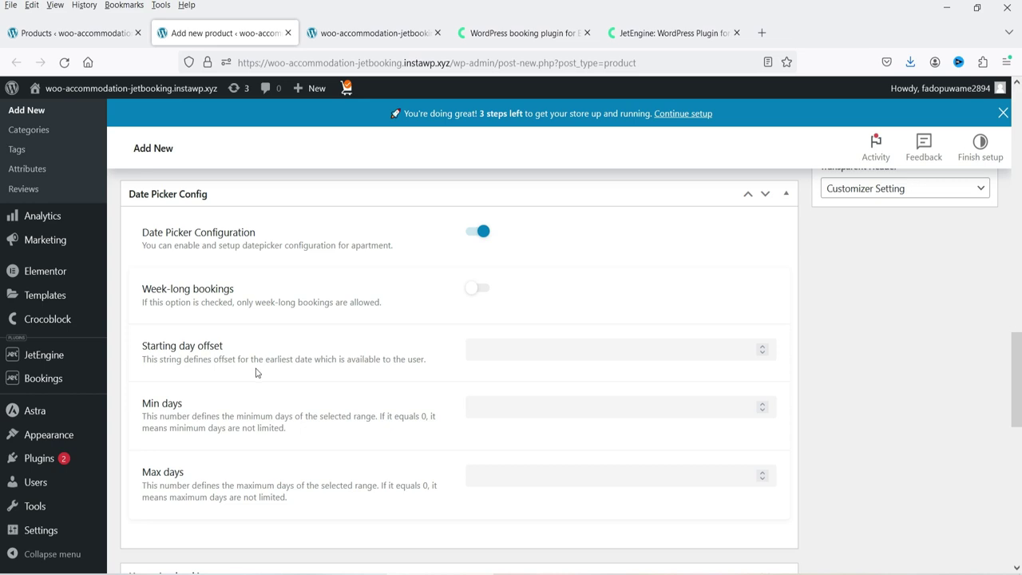
- Disable the date picker configuration for the product
{"action": "scroll", "coordinate": [257, 372], "scroll_direction": "down", "scroll_amount": 2}
{"action": "scroll", "coordinate": [258, 338], "scroll_direction": "up", "scroll_amount": 4}
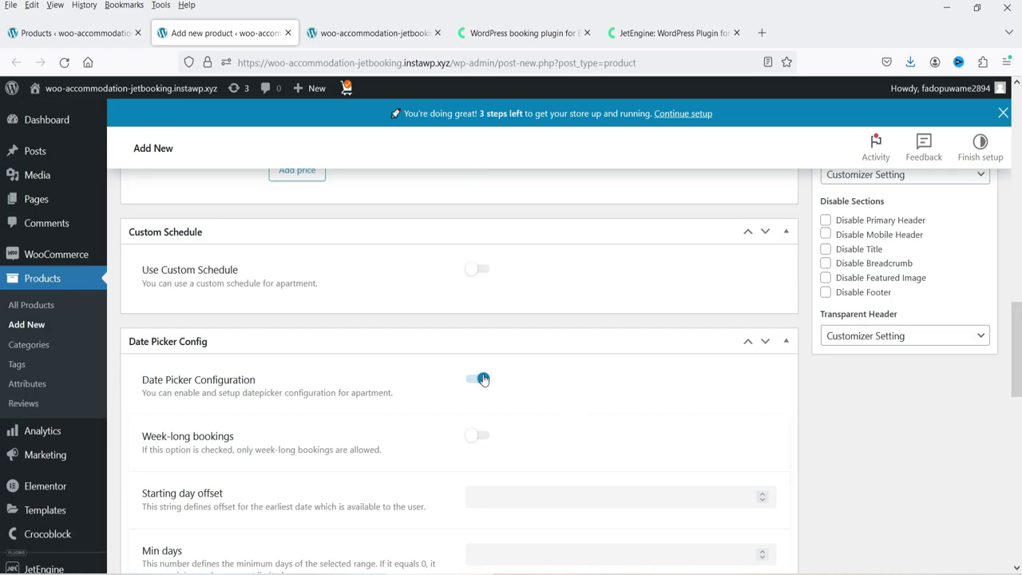
{"action": "left_click", "coordinate": [483, 379]}
{"action": "scroll", "coordinate": [384, 352], "scroll_direction": "down", "scroll_amount": 2}
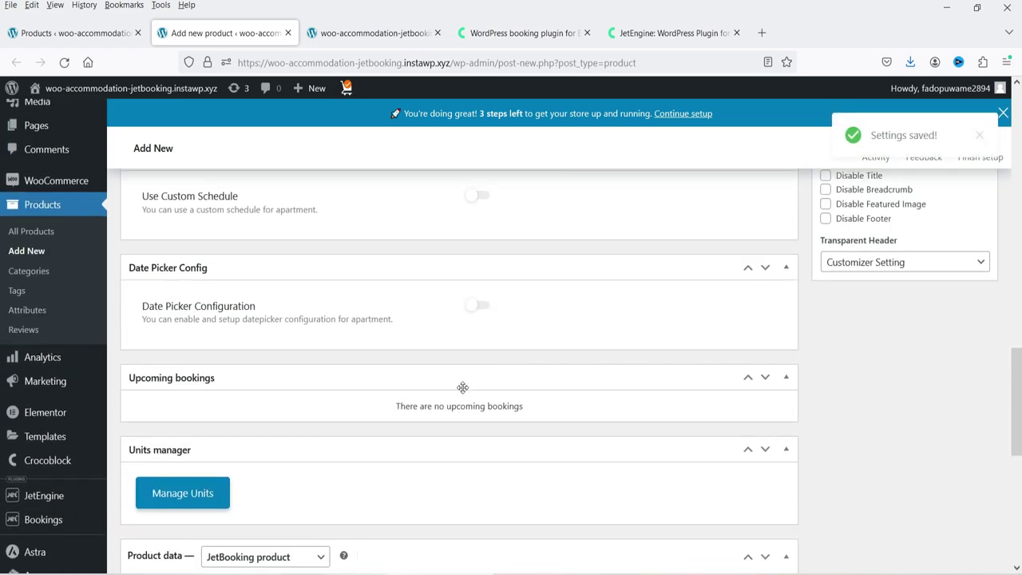
- Open the product's units manager and add 5 units with the title Luxury Room
{"action": "scroll", "coordinate": [463, 390], "scroll_direction": "down", "scroll_amount": 2}
{"action": "left_click", "coordinate": [191, 347]}
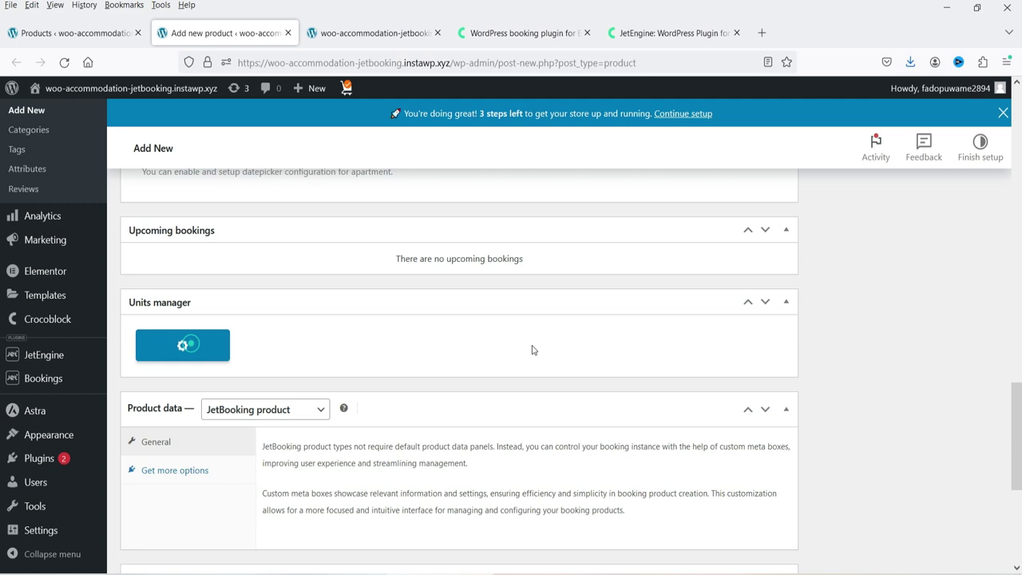
{"action": "scroll", "coordinate": [439, 319], "scroll_direction": "down", "scroll_amount": 2}
{"action": "scroll", "coordinate": [433, 318], "scroll_direction": "up", "scroll_amount": 7}
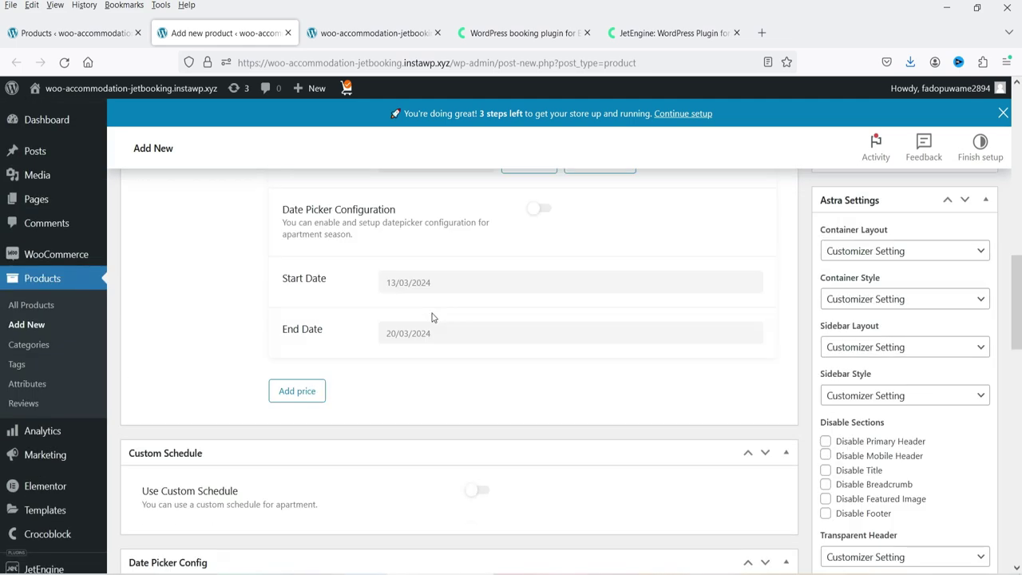
{"action": "scroll", "coordinate": [433, 318], "scroll_direction": "up", "scroll_amount": 10}
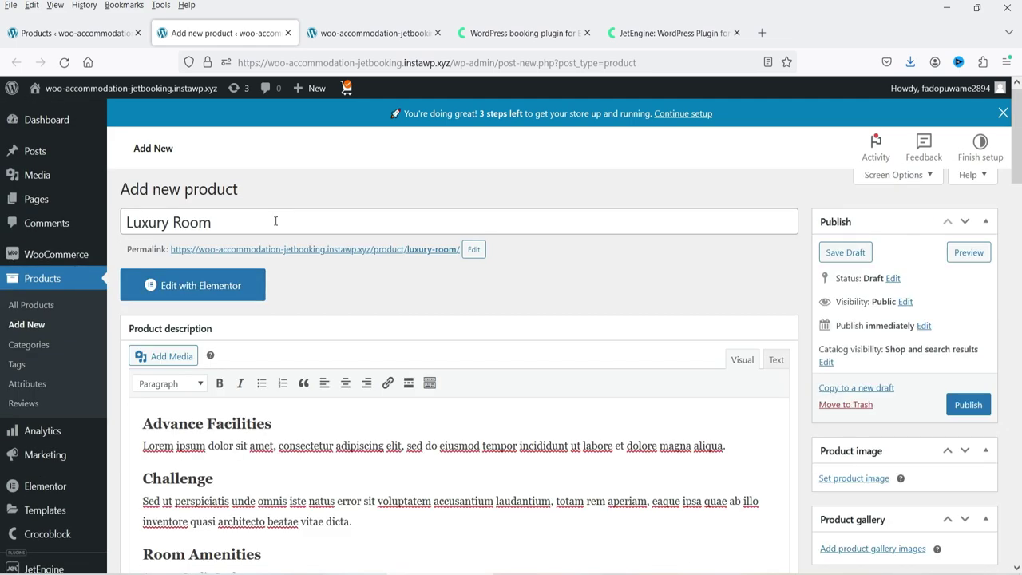
{"action": "middle_click", "coordinate": [509, 383]}
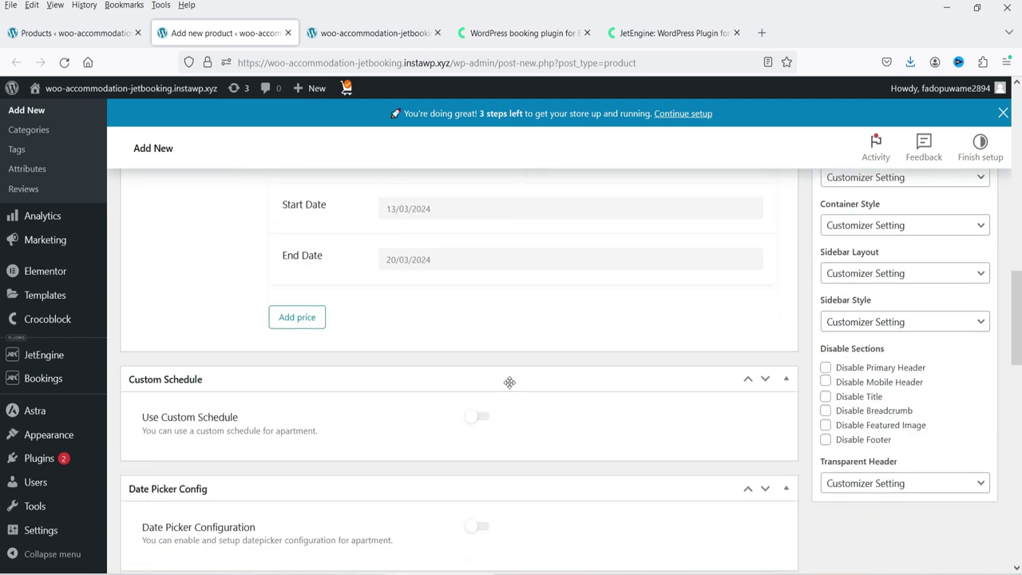
{"action": "scroll", "coordinate": [484, 381], "scroll_direction": "down", "scroll_amount": 5}
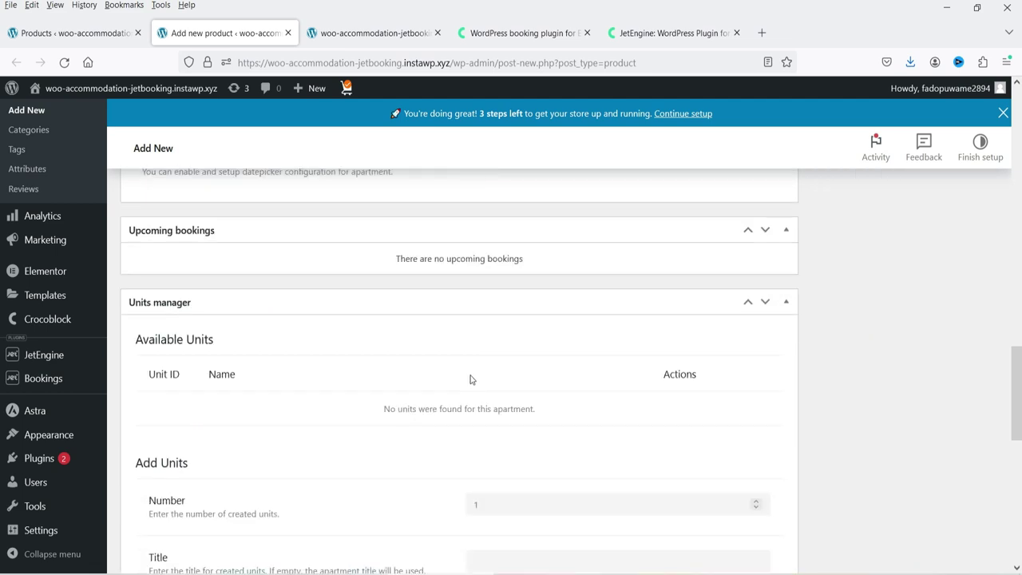
{"action": "scroll", "coordinate": [470, 380], "scroll_direction": "down", "scroll_amount": 3}
{"action": "left_click", "coordinate": [479, 283]}
{"action": "double_click", "coordinate": [476, 282]}
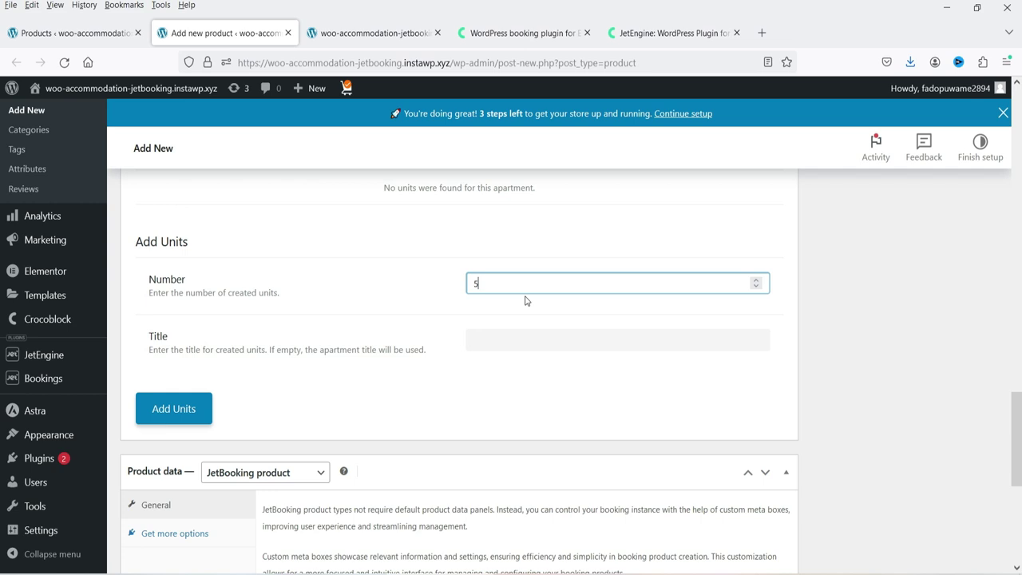
{"action": "left_click", "coordinate": [534, 342]}
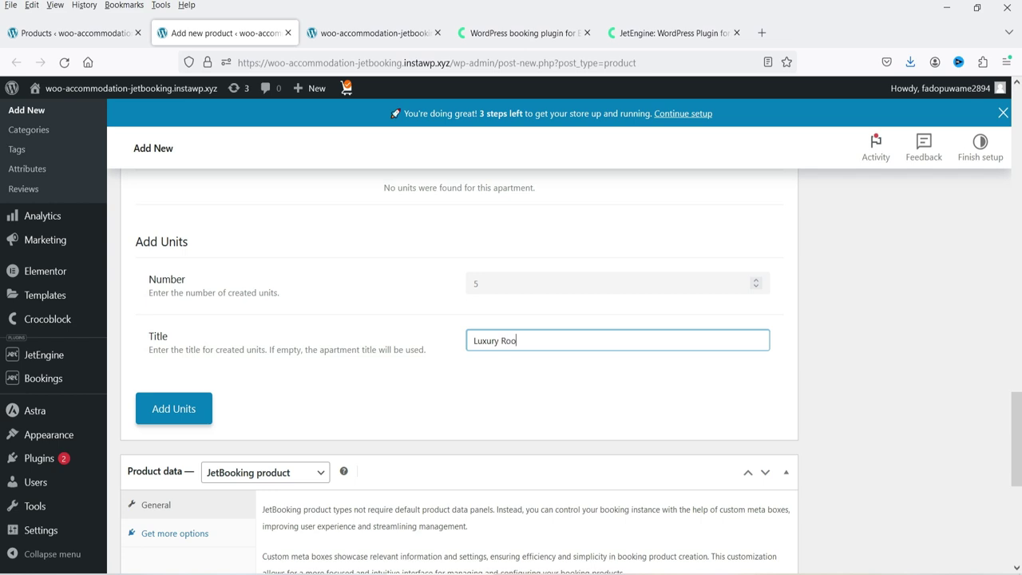
{"action": "key", "text": "Return"}
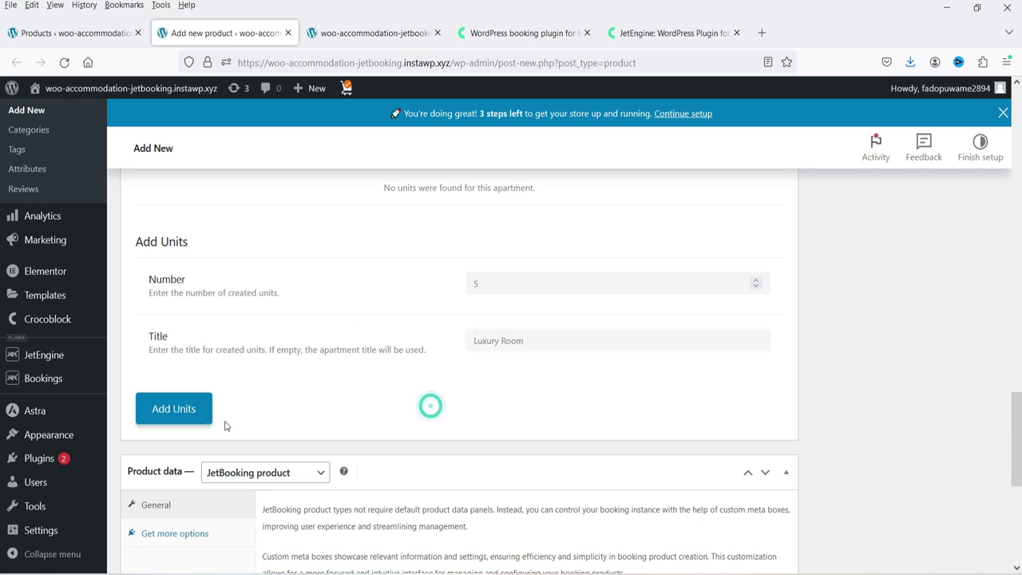
{"action": "left_click", "coordinate": [192, 414]}
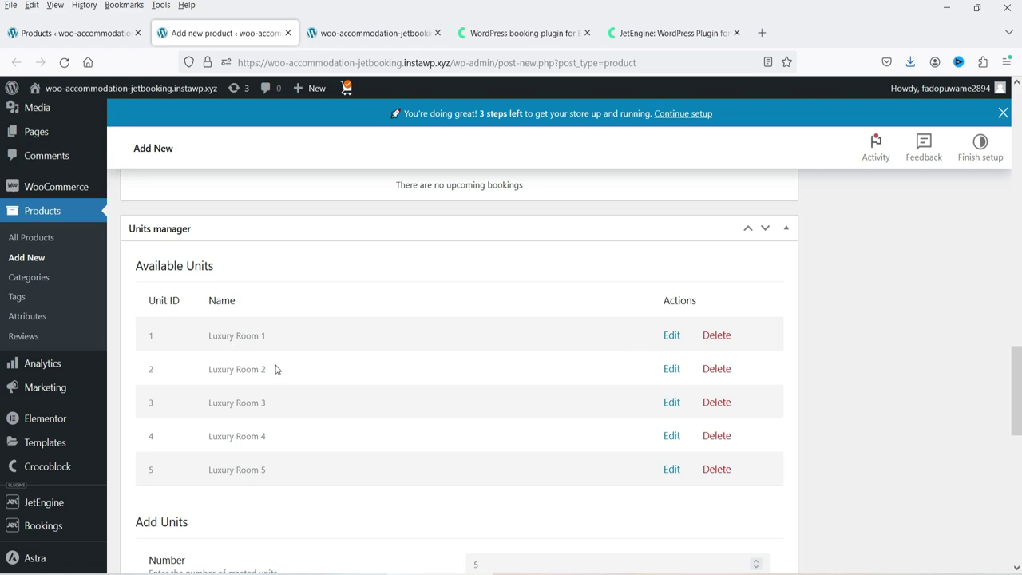
- Copy the Lorem ipsum paragraph under Advance Facilities and paste it twice into the product short description
{"action": "scroll", "coordinate": [931, 381], "scroll_direction": "down", "scroll_amount": 2}
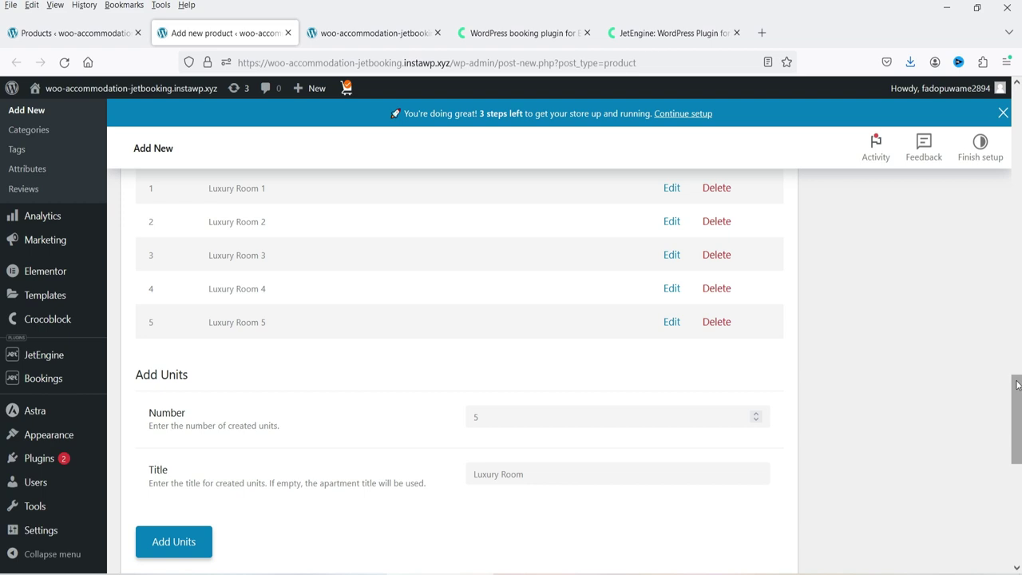
{"action": "scroll", "coordinate": [915, 388], "scroll_direction": "down", "scroll_amount": 7}
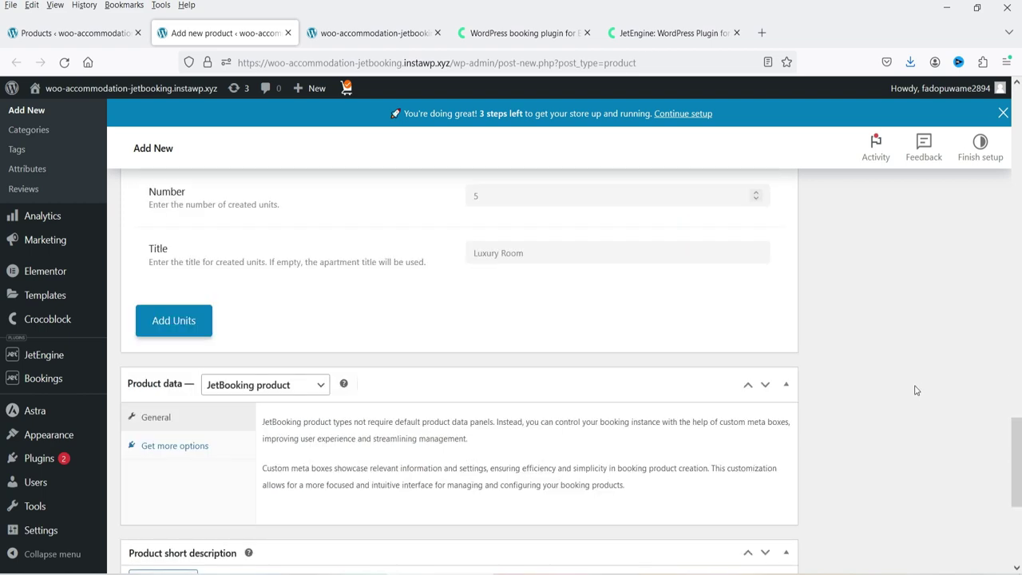
{"action": "left_click", "coordinate": [222, 405]}
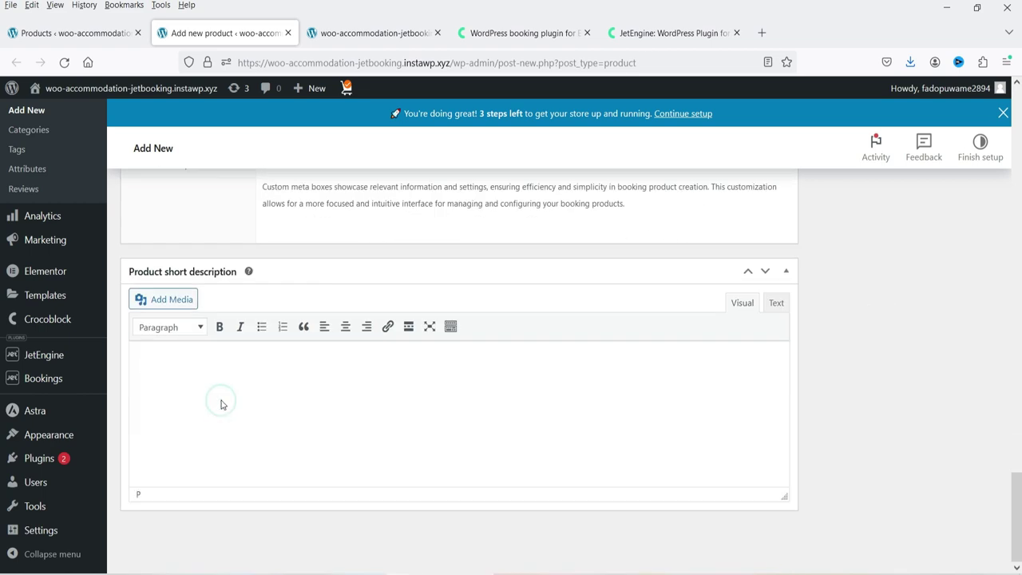
{"action": "scroll", "coordinate": [333, 290], "scroll_direction": "up", "scroll_amount": 10}
{"action": "scroll", "coordinate": [341, 267], "scroll_direction": "up", "scroll_amount": 10}
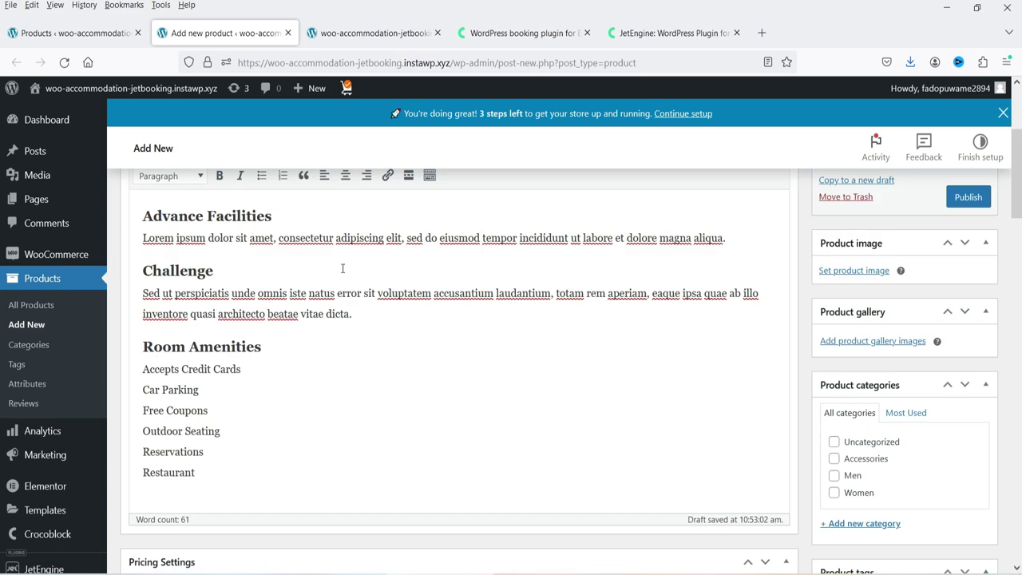
{"action": "triple_click", "coordinate": [616, 390]}
{"action": "key", "text": "ctrl+c"}
{"action": "scroll", "coordinate": [456, 380], "scroll_direction": "down", "scroll_amount": 20}
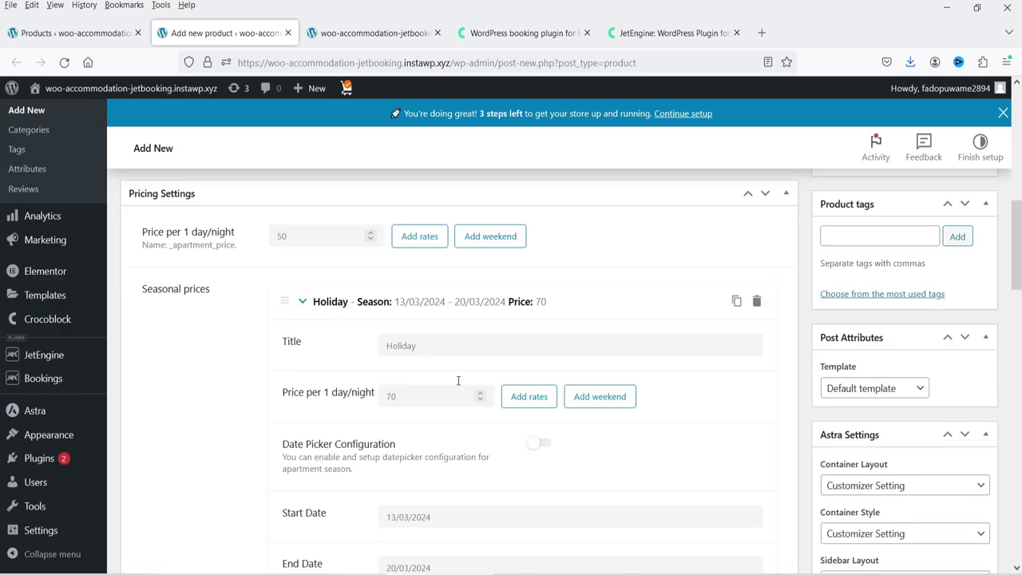
{"action": "left_click", "coordinate": [352, 385]}
{"action": "key", "text": "ctrl+v"}
{"action": "scroll", "coordinate": [796, 410], "scroll_direction": "up", "scroll_amount": 20}
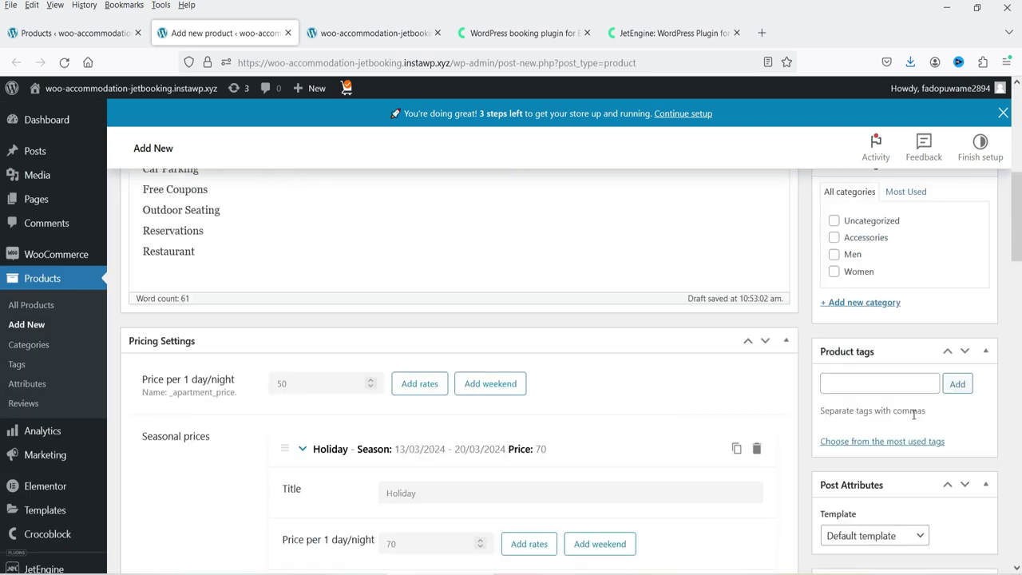
- Upload room-1.jpg and set it as the product image
{"action": "left_click", "coordinate": [862, 273]}
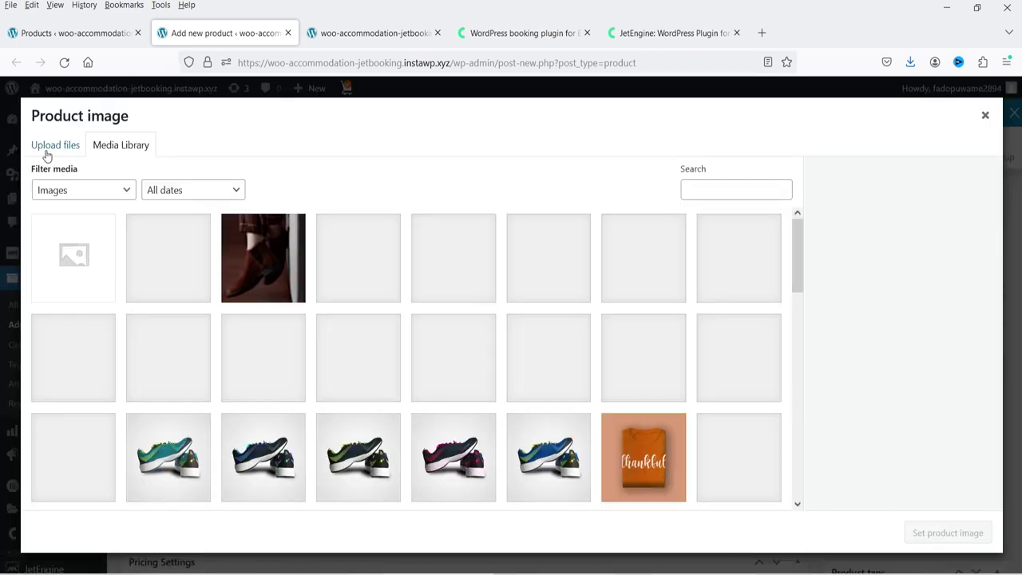
{"action": "left_click", "coordinate": [48, 149]}
{"action": "left_click", "coordinate": [514, 330]}
{"action": "double_click", "coordinate": [230, 200]}
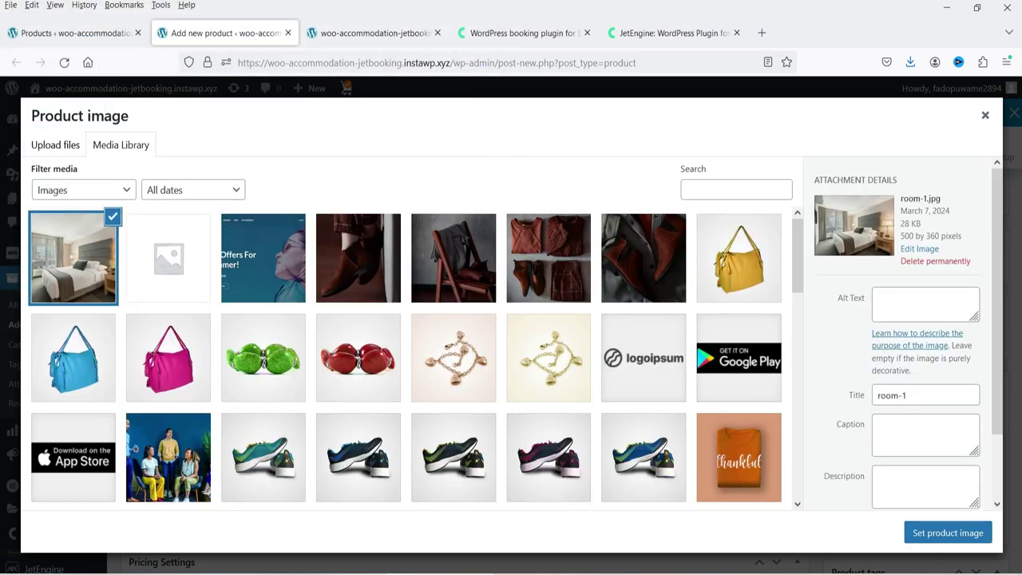
{"action": "left_click", "coordinate": [947, 533]}
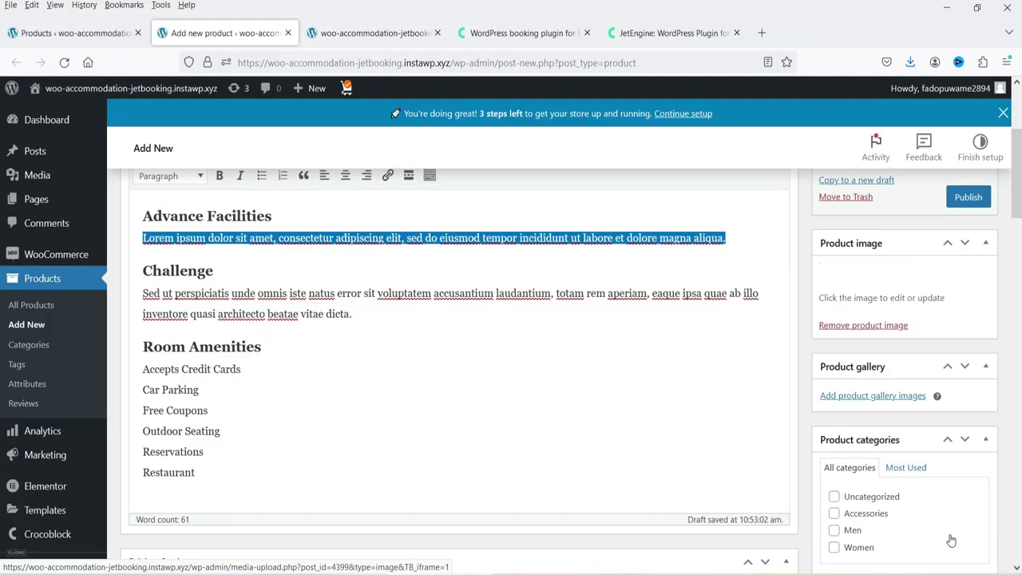
- Upload three more room photos, including room-1-2.jpg, and add them to the product gallery
{"action": "scroll", "coordinate": [865, 421], "scroll_direction": "down", "scroll_amount": 3}
{"action": "left_click", "coordinate": [866, 416]}
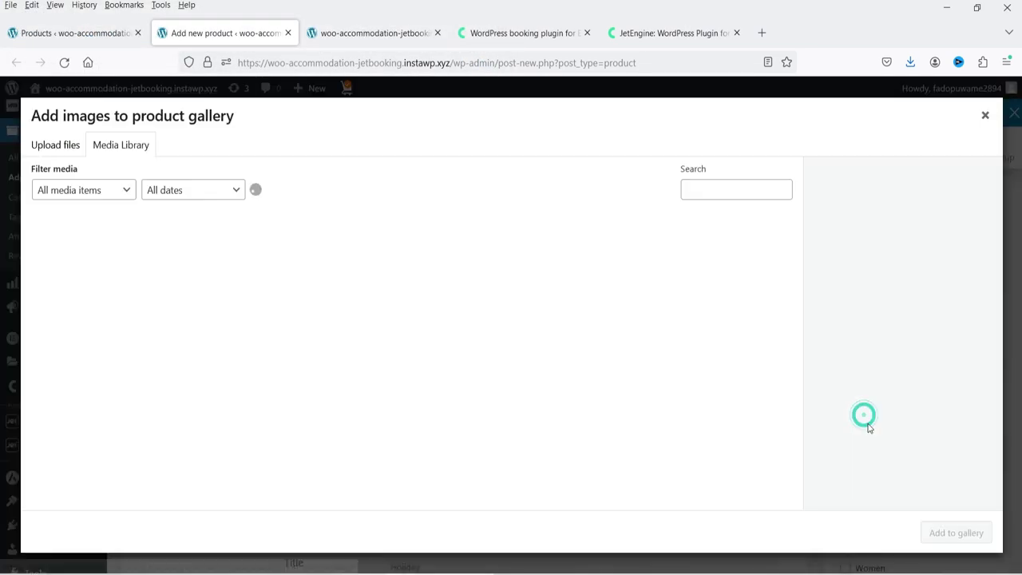
{"action": "left_click", "coordinate": [69, 143]}
{"action": "left_click", "coordinate": [511, 338]}
{"action": "left_click", "coordinate": [453, 200], "text": "shift"}
{"action": "key", "text": "Return"}
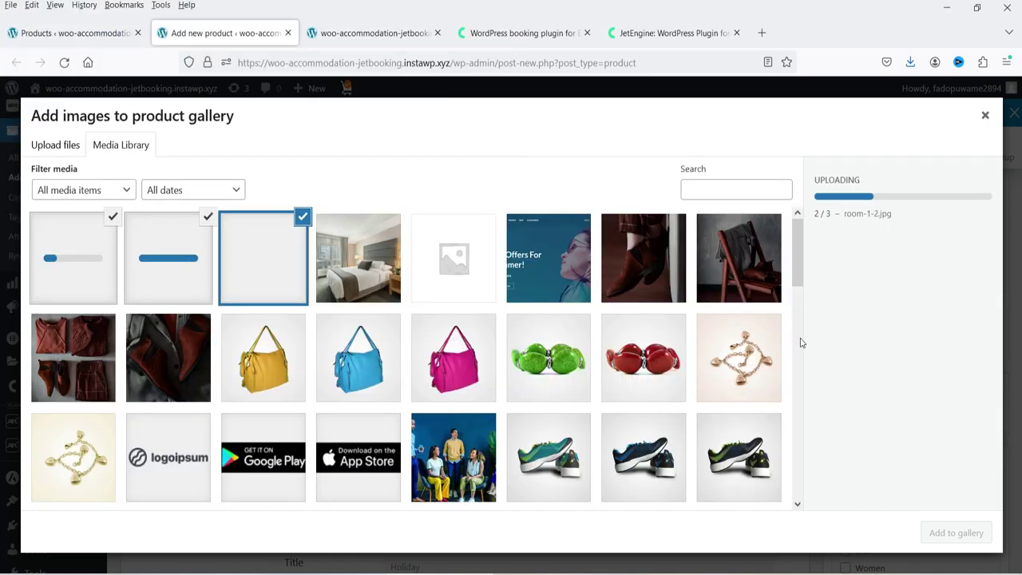
{"action": "left_click", "coordinate": [955, 533]}
- Create a new product category named Luxury Rooms and assign it to the product
{"action": "left_click", "coordinate": [874, 367]}
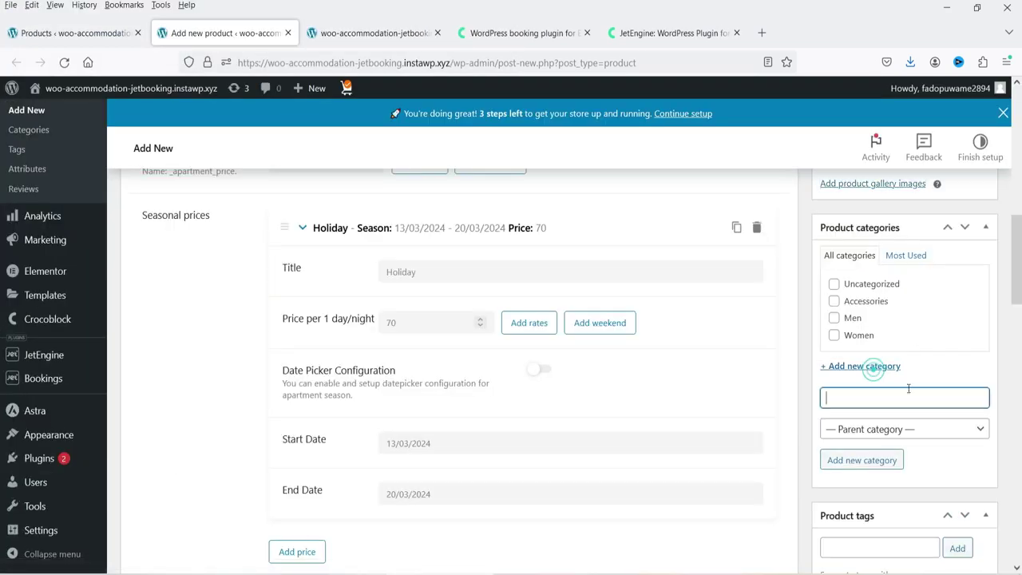
{"action": "type", "text": "Luxury Rooms"}
{"action": "left_click", "coordinate": [880, 469]}
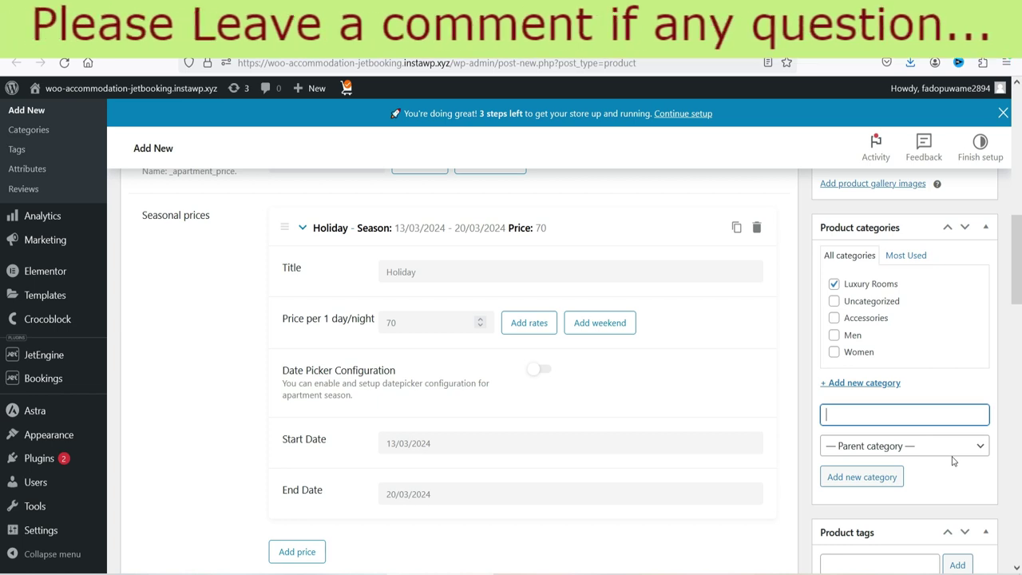
- Look over the template choices and Astra settings without changing them, and publish the Luxury Room product
{"action": "scroll", "coordinate": [952, 460], "scroll_direction": "down", "scroll_amount": 4}
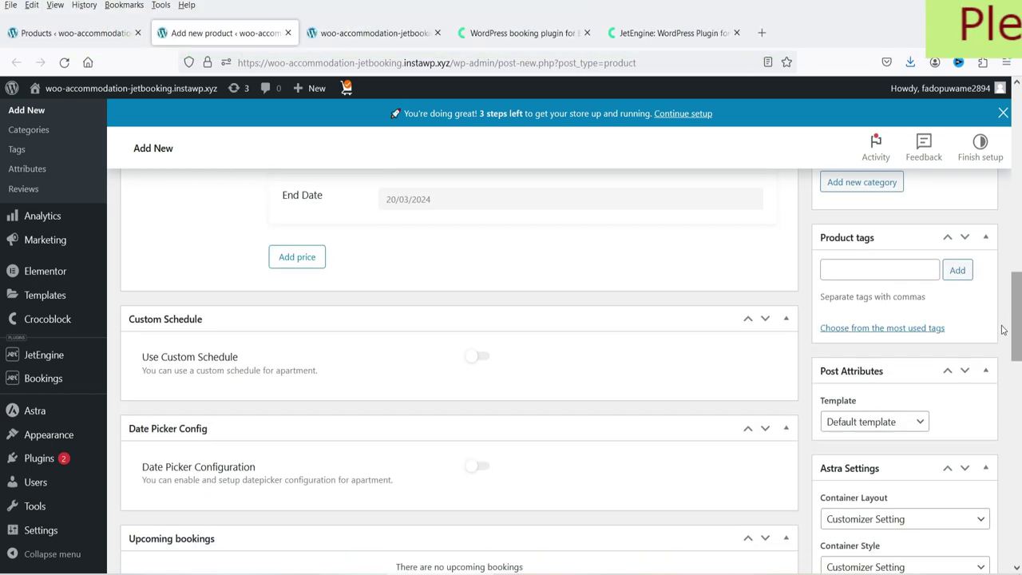
{"action": "scroll", "coordinate": [889, 278], "scroll_direction": "down", "scroll_amount": 2}
{"action": "left_click", "coordinate": [913, 275]}
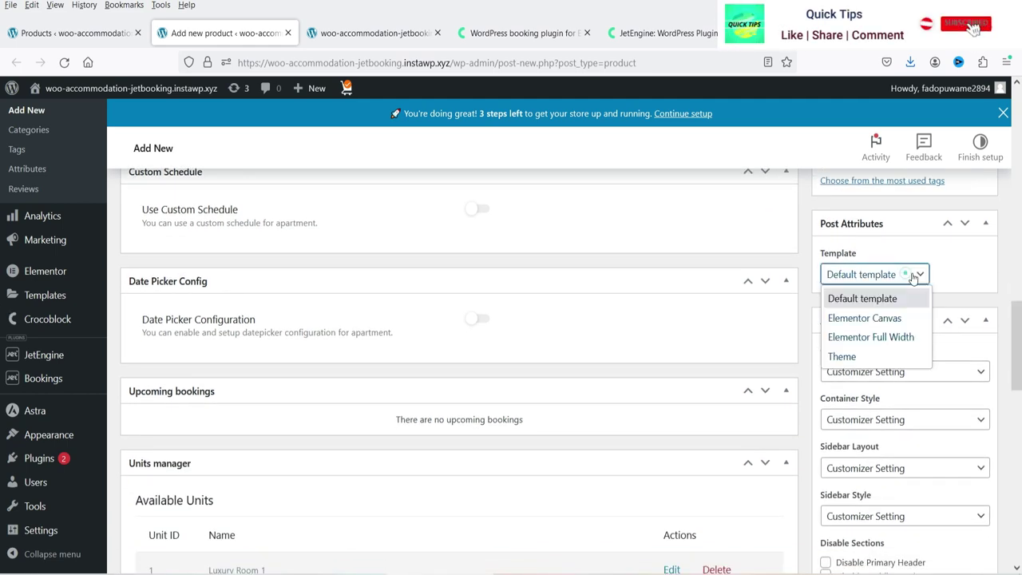
{"action": "left_click", "coordinate": [947, 274]}
{"action": "scroll", "coordinate": [1008, 310], "scroll_direction": "down", "scroll_amount": 2}
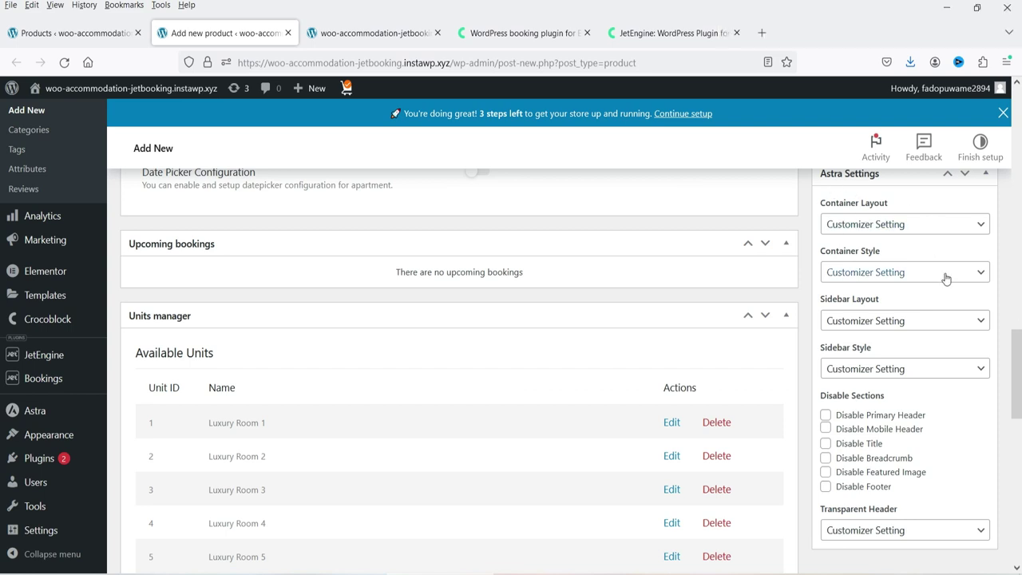
{"action": "scroll", "coordinate": [938, 312], "scroll_direction": "down", "scroll_amount": 2}
{"action": "scroll", "coordinate": [938, 312], "scroll_direction": "up", "scroll_amount": 10}
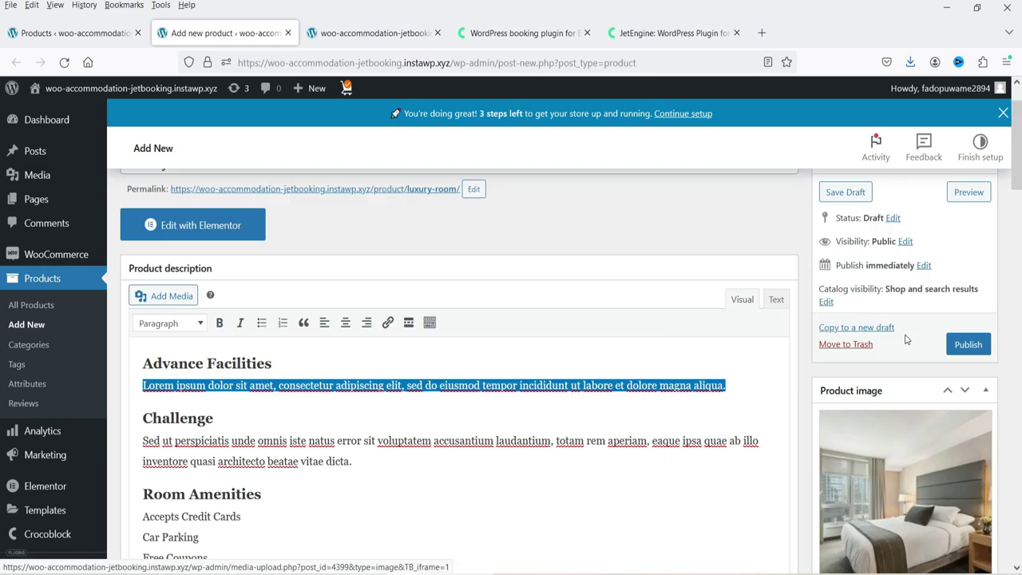
{"action": "left_click", "coordinate": [964, 344]}
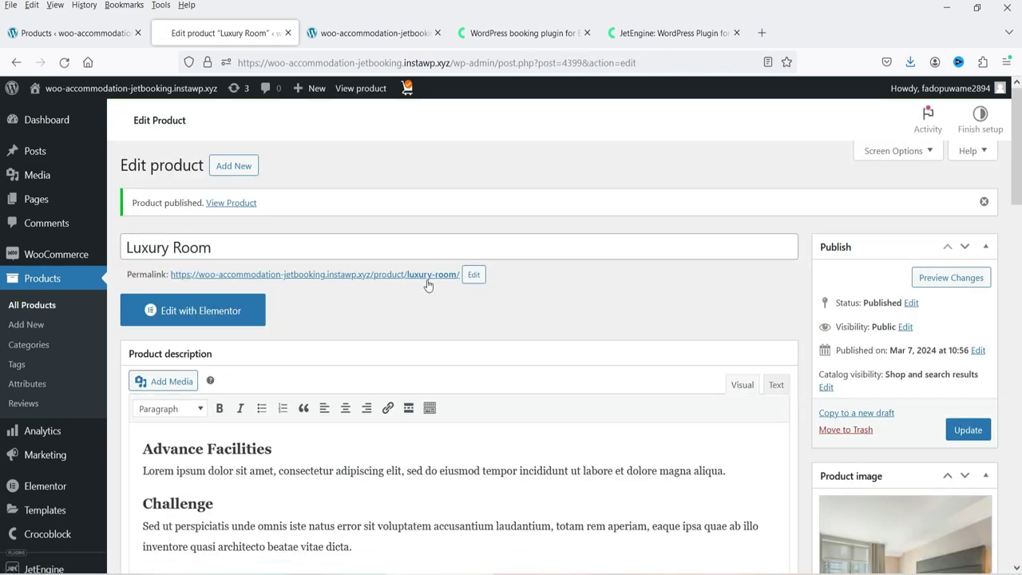
- Open the Luxury Room product page from its permalink in a new tab and view its gallery images
{"action": "right_click", "coordinate": [428, 285]}
{"action": "left_click", "coordinate": [431, 292]}
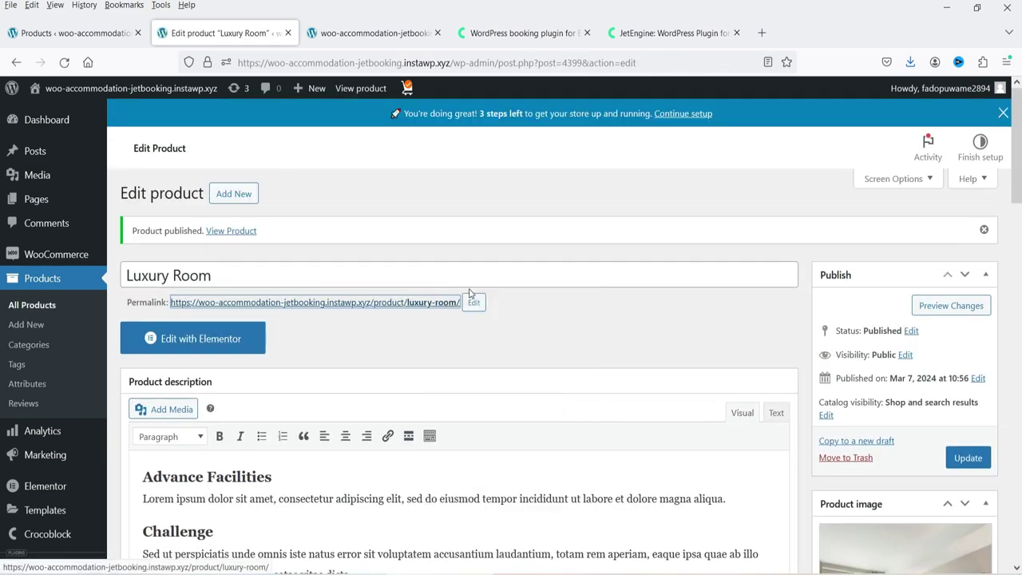
{"action": "left_click", "coordinate": [374, 39]}
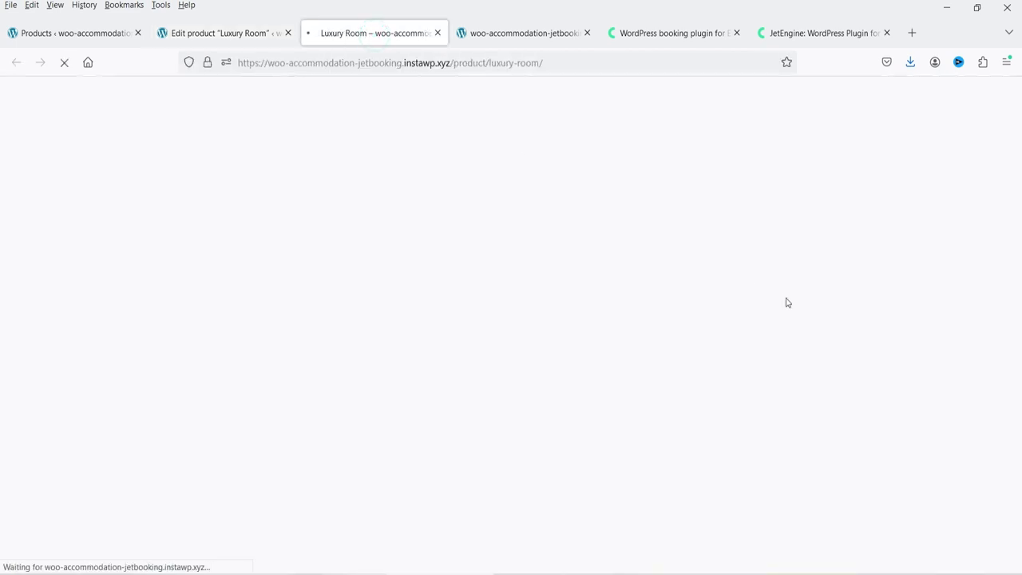
{"action": "scroll", "coordinate": [787, 304], "scroll_direction": "down", "scroll_amount": 2}
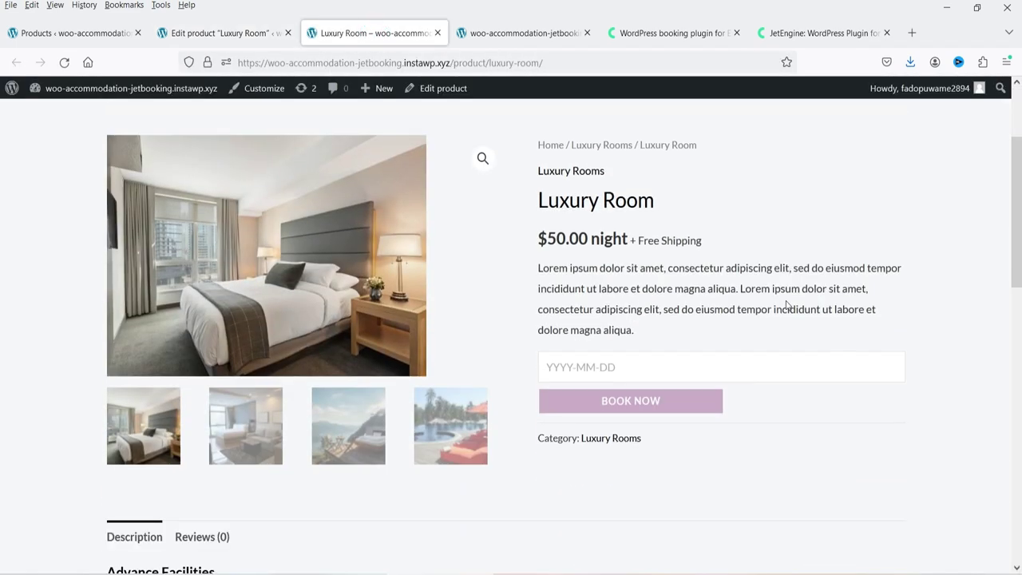
{"action": "left_click", "coordinate": [253, 437]}
{"action": "left_click", "coordinate": [341, 431]}
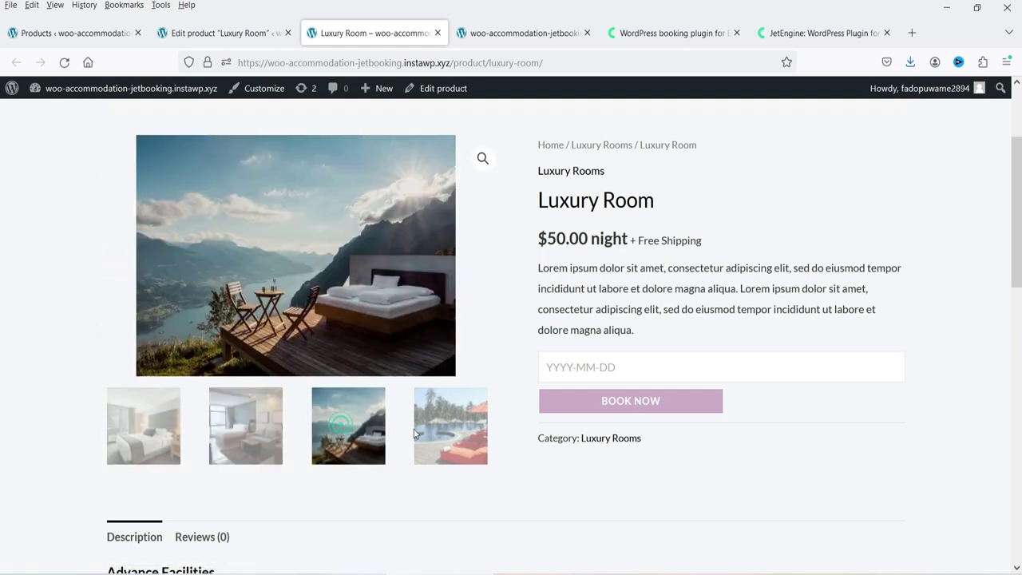
{"action": "left_click", "coordinate": [418, 426]}
- Examine the nightly price, short description and booking date field on the Luxury Room product page
{"action": "scroll", "coordinate": [793, 391], "scroll_direction": "up", "scroll_amount": 2}
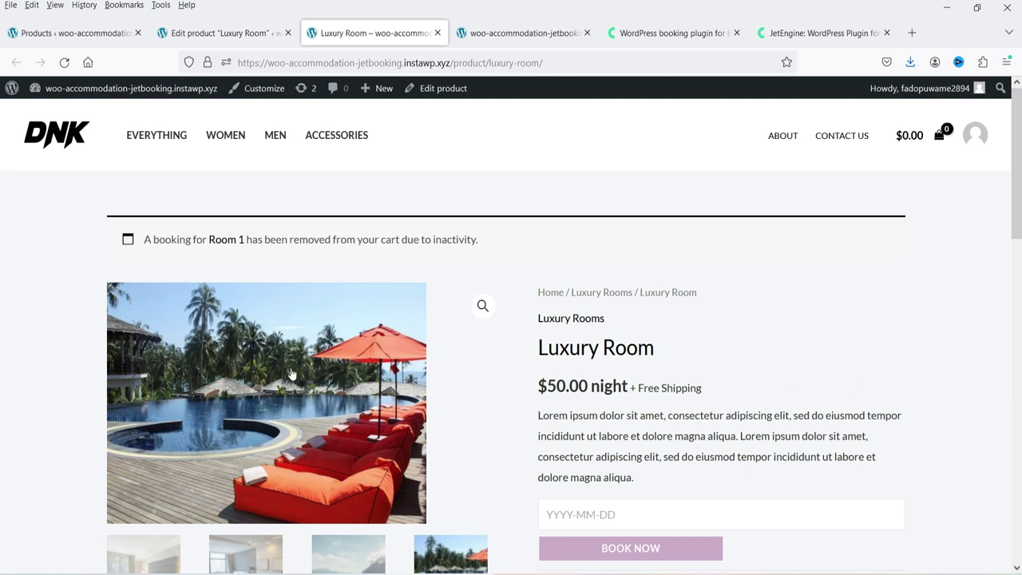
{"action": "scroll", "coordinate": [519, 343], "scroll_direction": "down", "scroll_amount": 4}
{"action": "scroll", "coordinate": [831, 341], "scroll_direction": "up", "scroll_amount": 3}
{"action": "scroll", "coordinate": [831, 341], "scroll_direction": "up", "scroll_amount": 1}
{"action": "triple_click", "coordinate": [539, 394]}
{"action": "left_click", "coordinate": [730, 392]}
{"action": "scroll", "coordinate": [710, 250], "scroll_direction": "down", "scroll_amount": 2}
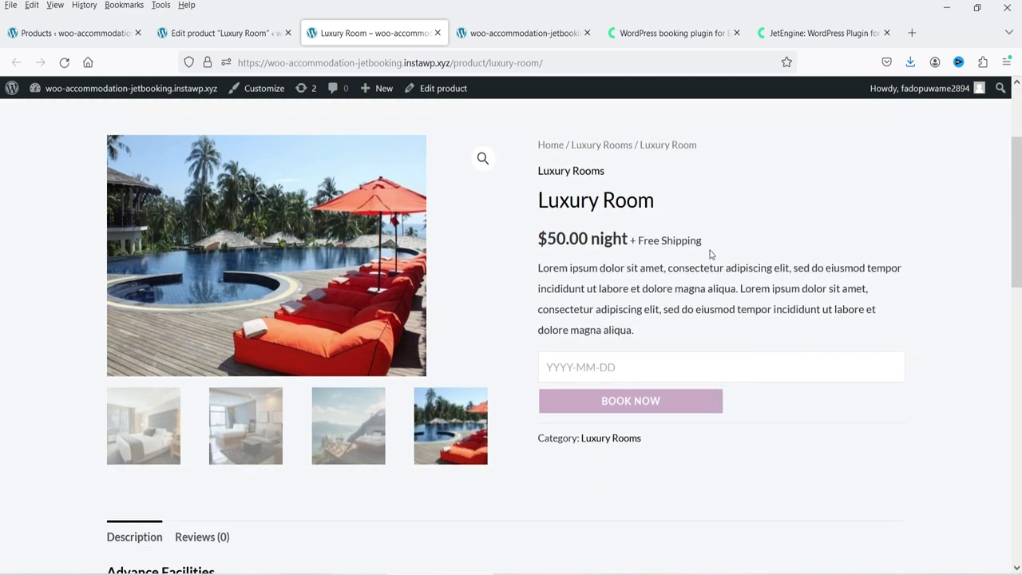
- Examine the free shipping text beside the Luxury Room price and look through the product's edit settings for a matching option
{"action": "left_click_drag", "start_coordinate": [632, 245], "coordinate": [744, 252]}
{"action": "left_click", "coordinate": [756, 257]}
{"action": "left_click", "coordinate": [240, 38]}
{"action": "scroll", "coordinate": [580, 308], "scroll_direction": "down", "scroll_amount": 10}
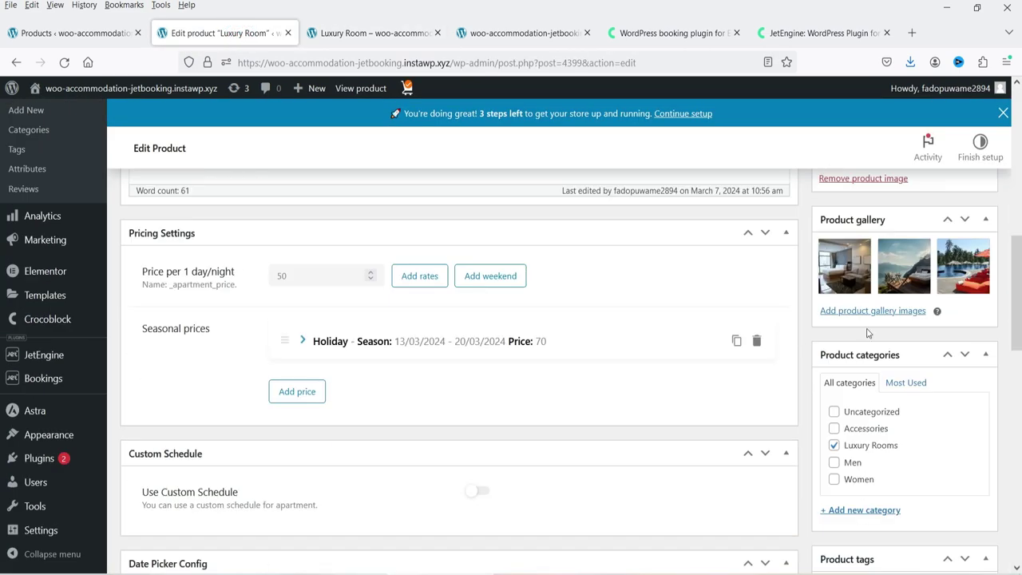
{"action": "scroll", "coordinate": [926, 351], "scroll_direction": "down", "scroll_amount": 4}
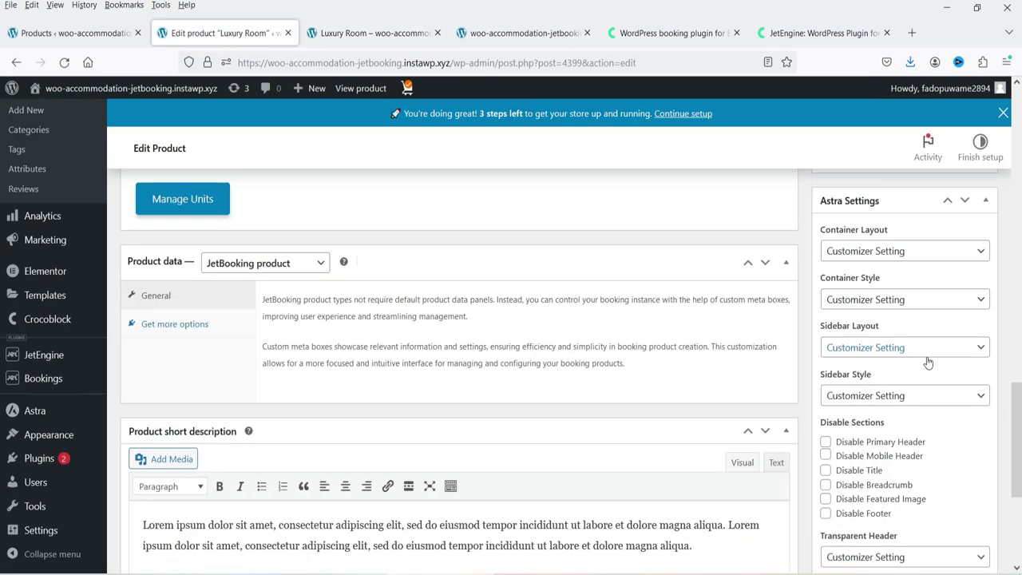
{"action": "scroll", "coordinate": [925, 360], "scroll_direction": "up", "scroll_amount": 4}
{"action": "left_click", "coordinate": [334, 33]}
{"action": "left_click_drag", "start_coordinate": [724, 244], "coordinate": [630, 241]}
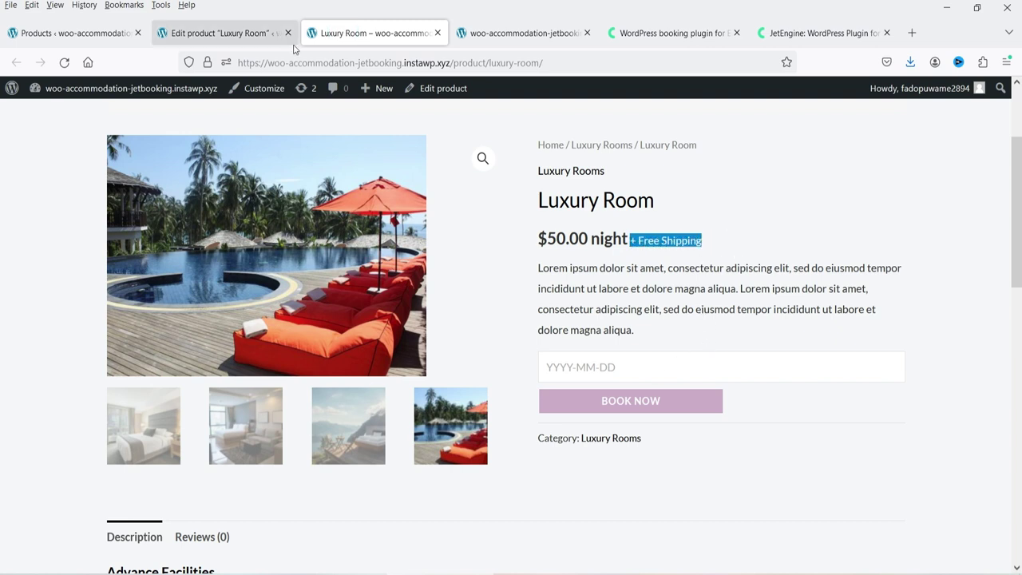
- Open the theme customizer for the Luxury Room page in a new tab and disable the shipping text in the product options
{"action": "left_click_drag", "start_coordinate": [295, 112], "coordinate": [468, 34]}
{"action": "left_click", "coordinate": [472, 36]}
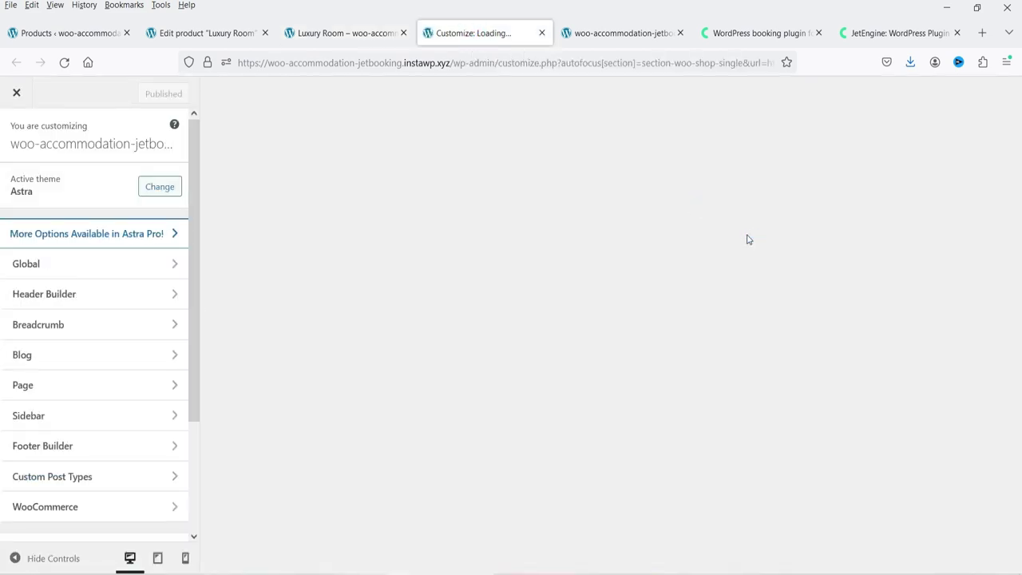
{"action": "scroll", "coordinate": [112, 255], "scroll_direction": "down", "scroll_amount": 5}
{"action": "scroll", "coordinate": [112, 255], "scroll_direction": "down", "scroll_amount": 1}
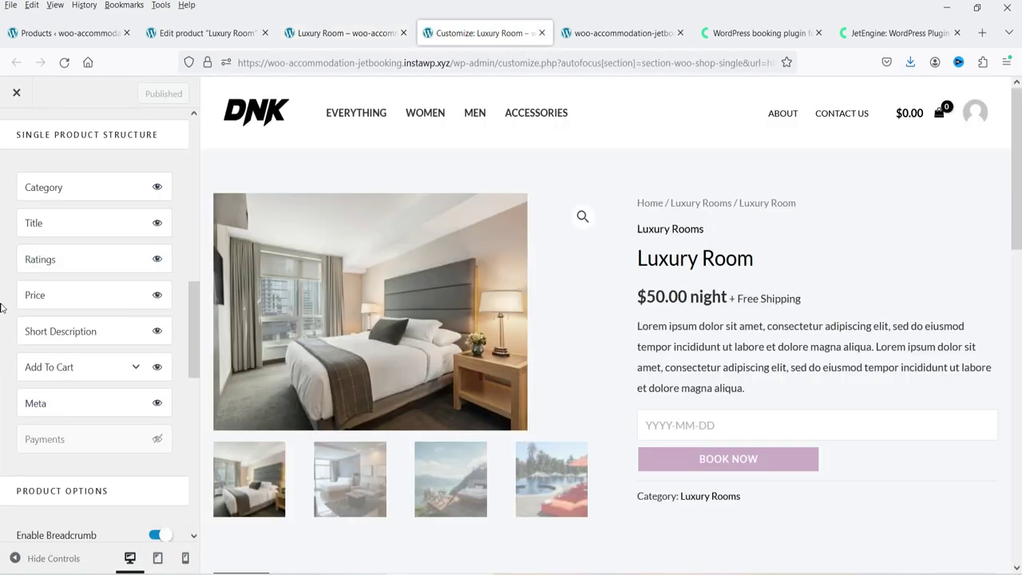
{"action": "scroll", "coordinate": [96, 343], "scroll_direction": "down", "scroll_amount": 5}
{"action": "left_click", "coordinate": [157, 339]}
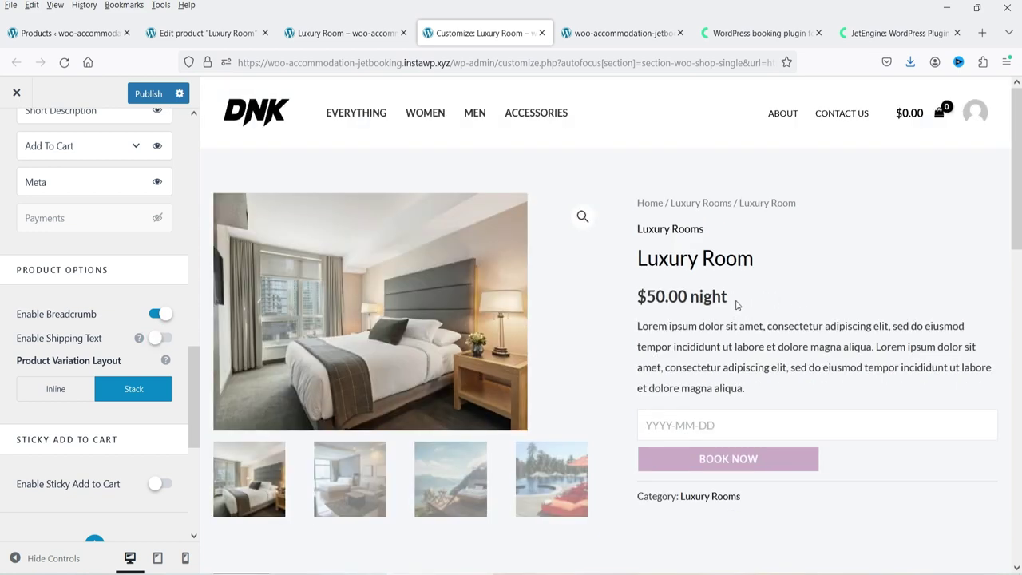
- Hide the Category element in the single product structure, check the page preview and publish the customizer changes
{"action": "scroll", "coordinate": [120, 275], "scroll_direction": "up", "scroll_amount": 3}
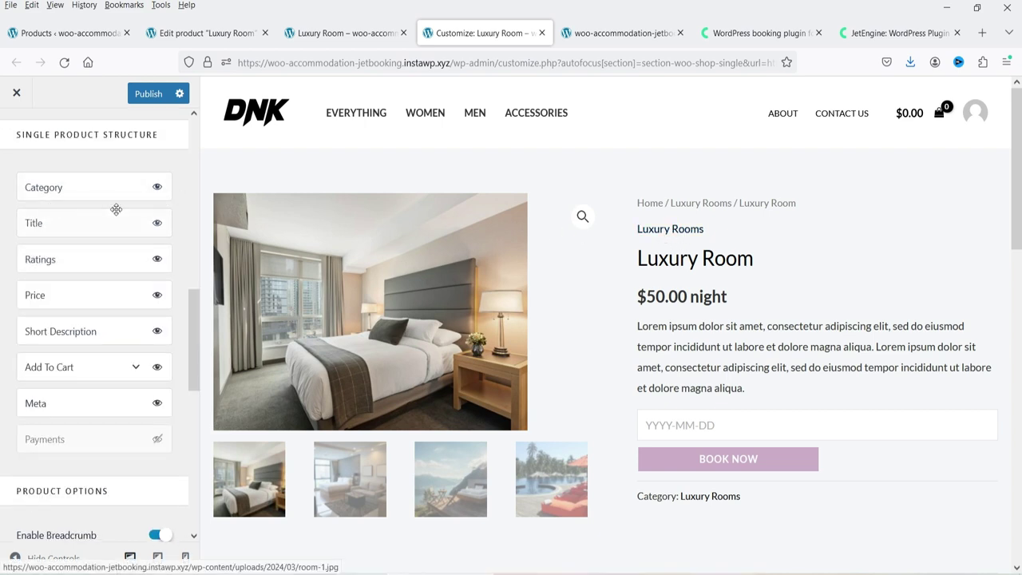
{"action": "left_click", "coordinate": [157, 188]}
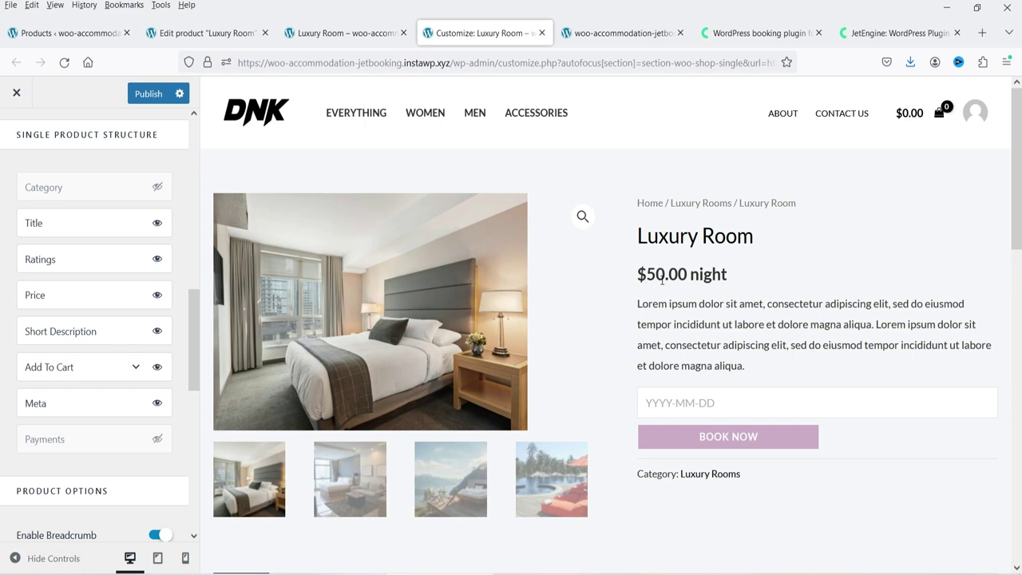
{"action": "scroll", "coordinate": [705, 326], "scroll_direction": "down", "scroll_amount": 2}
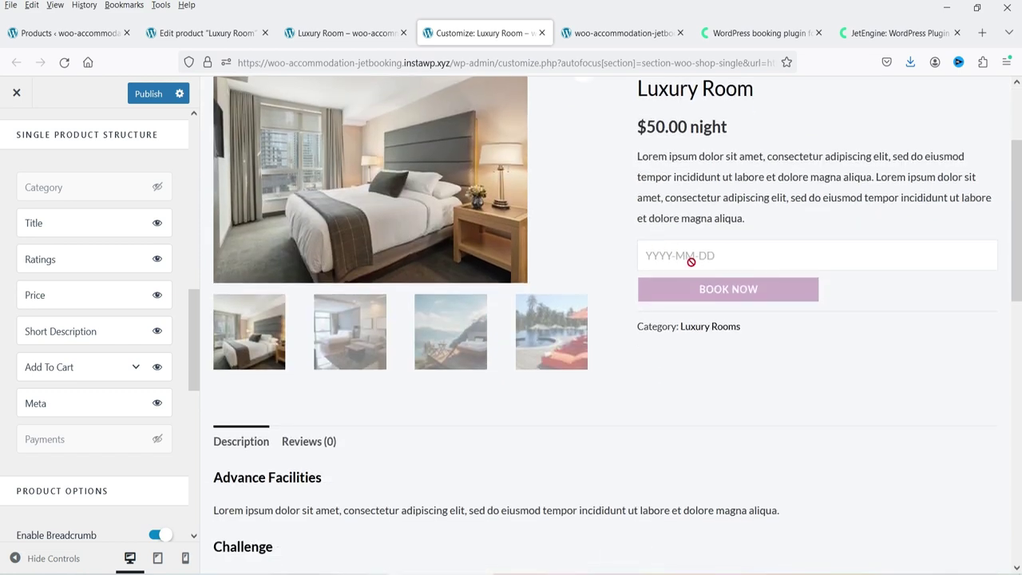
{"action": "scroll", "coordinate": [723, 299], "scroll_direction": "down", "scroll_amount": 2}
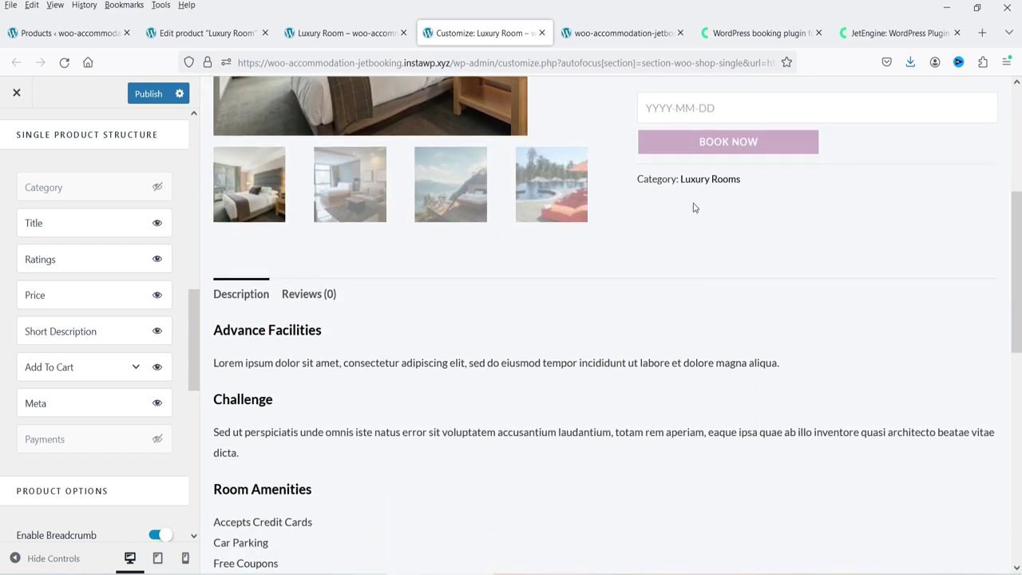
{"action": "scroll", "coordinate": [337, 278], "scroll_direction": "down", "scroll_amount": 8}
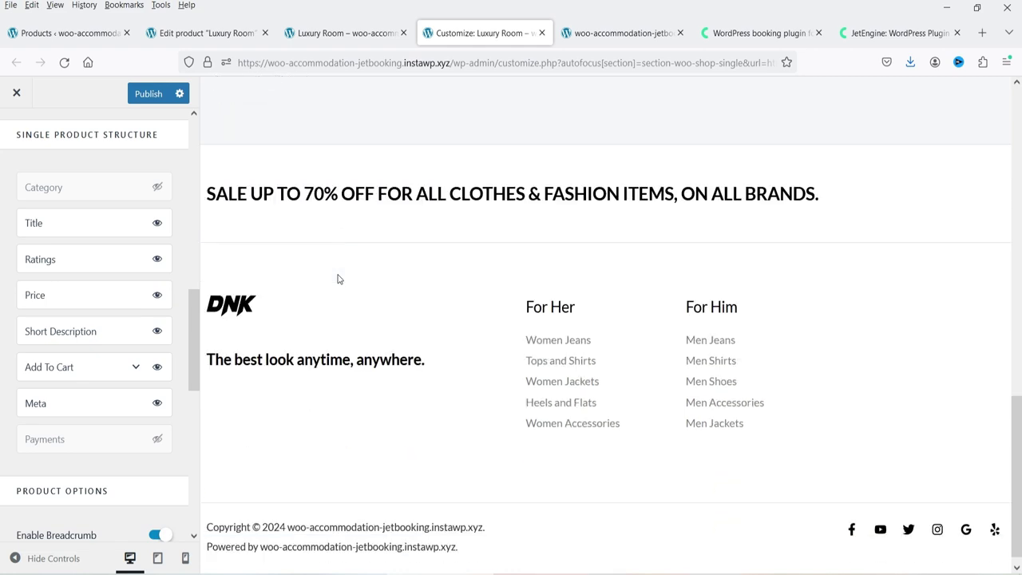
{"action": "scroll", "coordinate": [339, 277], "scroll_direction": "up", "scroll_amount": 12}
{"action": "left_click", "coordinate": [149, 94]}
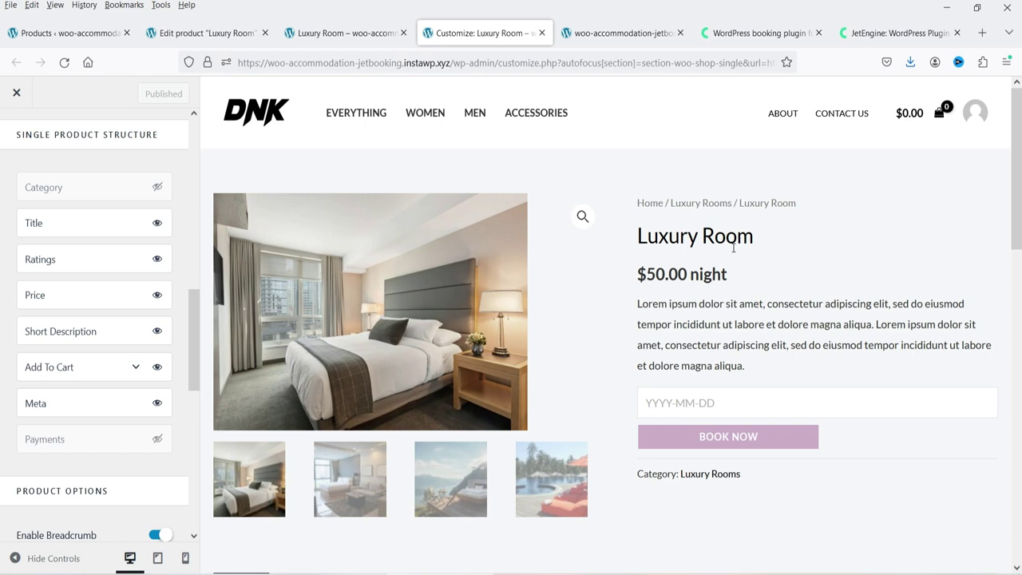
- Return to the Luxury Room product page and check the booking total for March 11 to 12, 2024
{"action": "left_click", "coordinate": [343, 33]}
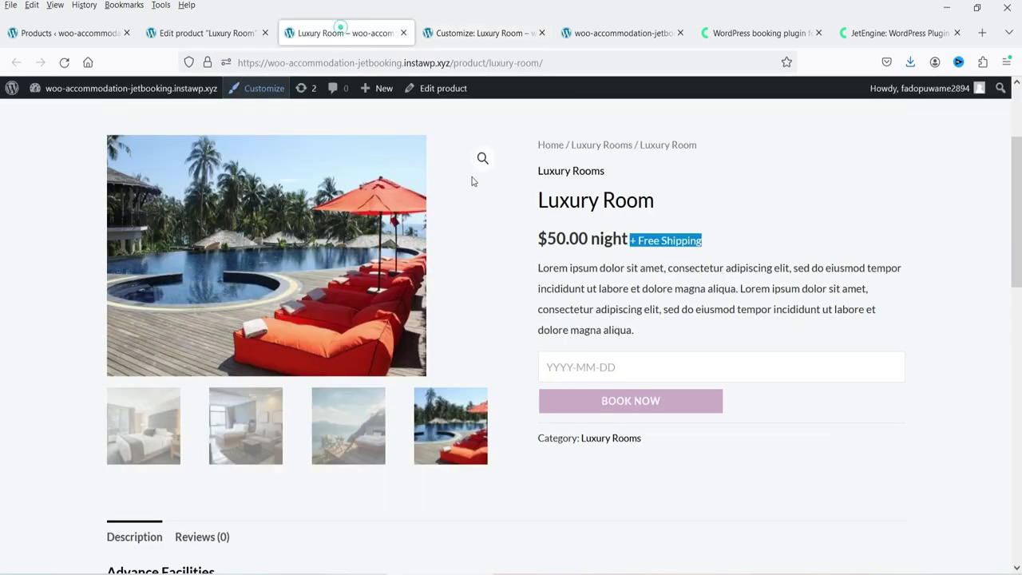
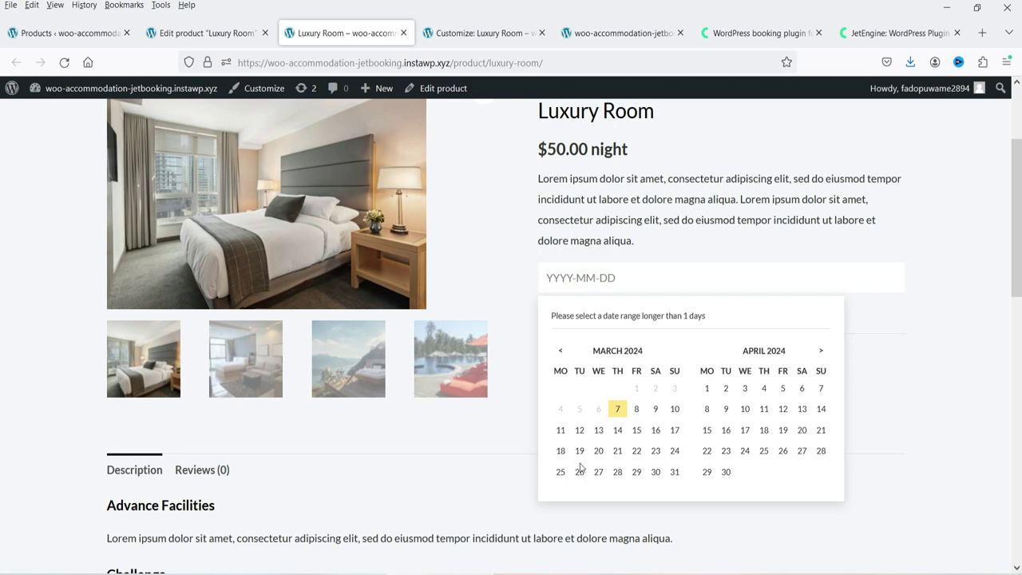
{"action": "left_click", "coordinate": [561, 435]}
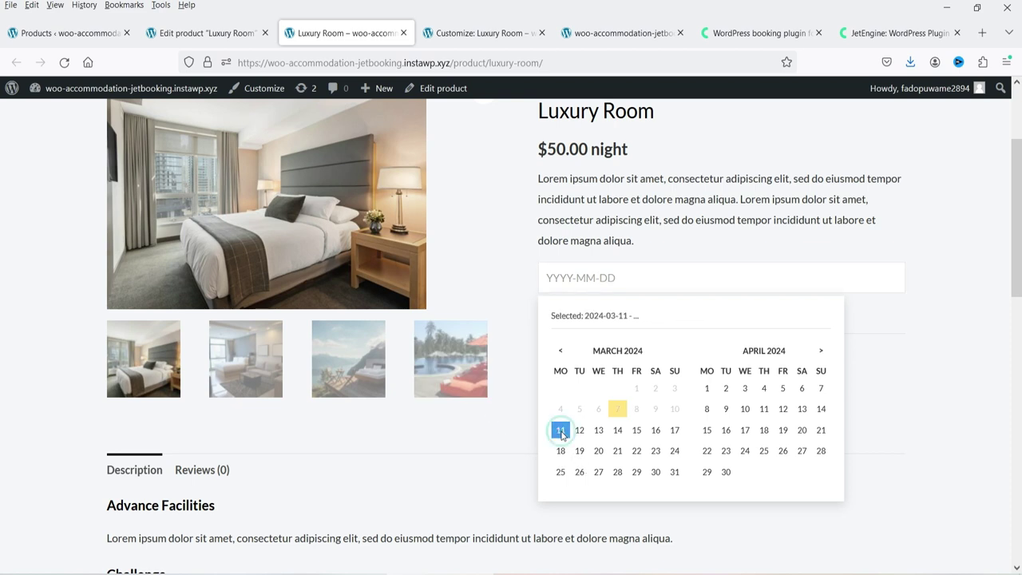
{"action": "left_click", "coordinate": [581, 435]}
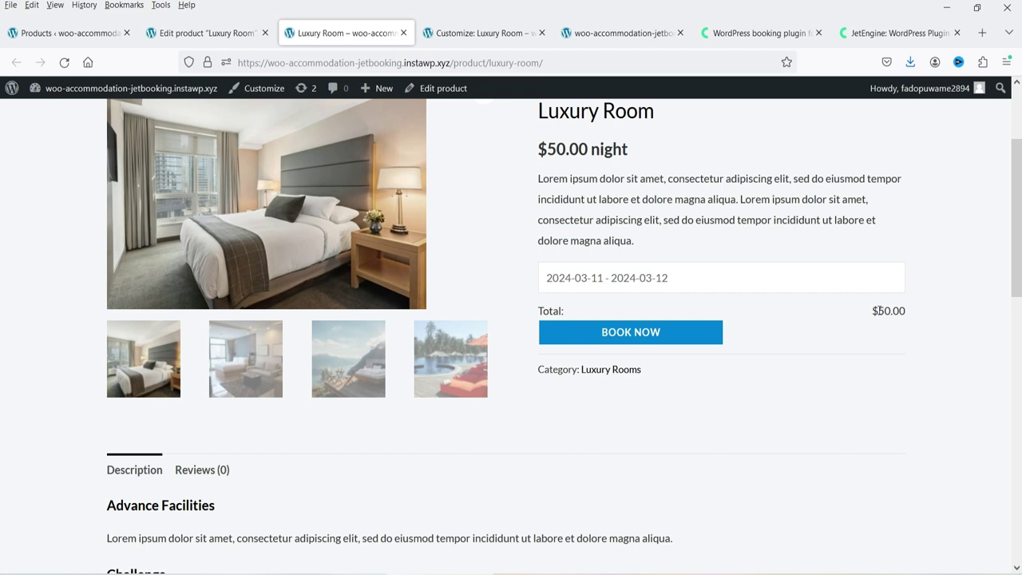
- Check the booking total for the weekend stay from March 9 to 10, 2024
{"action": "left_click", "coordinate": [623, 281]}
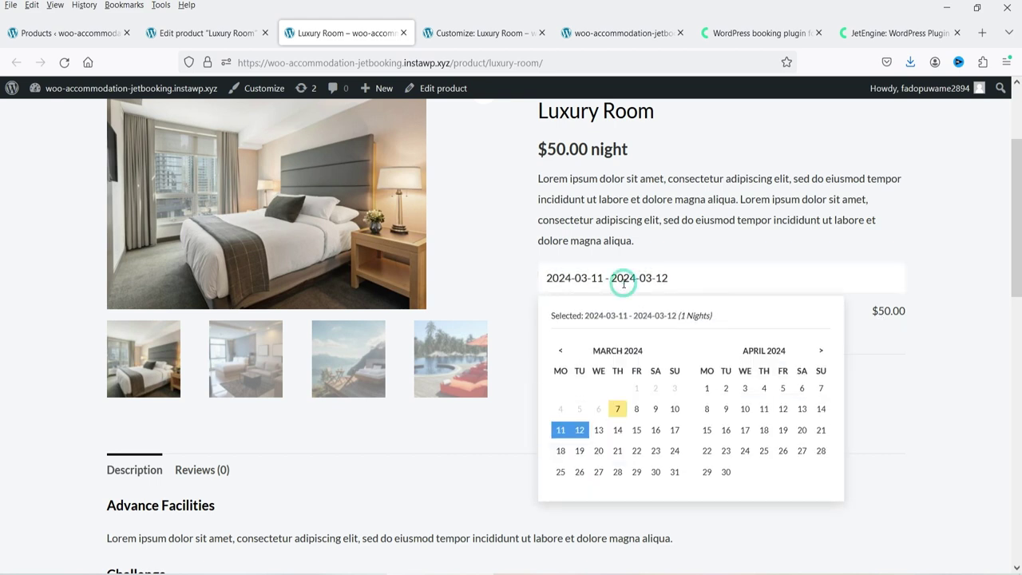
{"action": "left_click", "coordinate": [656, 411]}
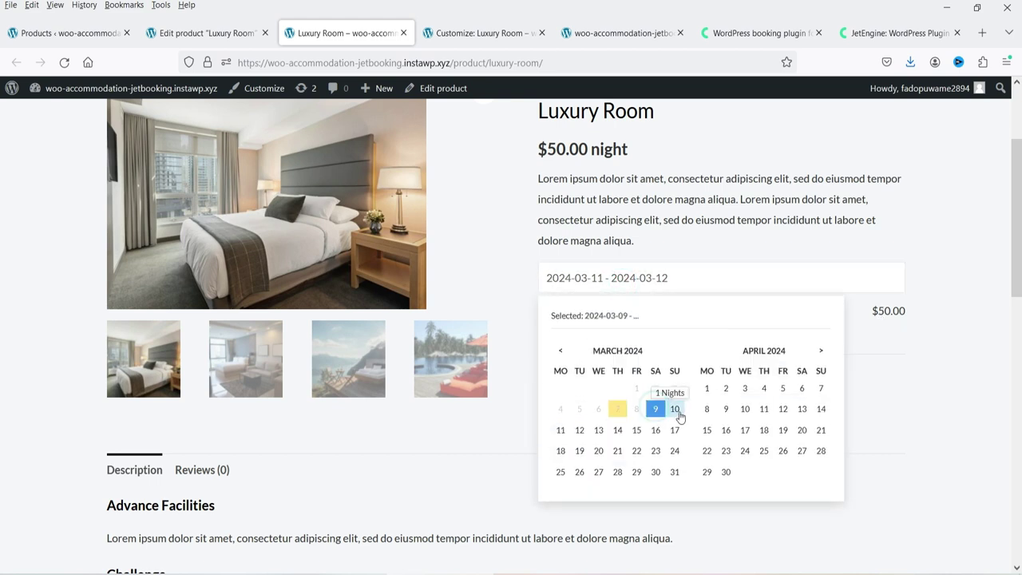
{"action": "left_click", "coordinate": [675, 411]}
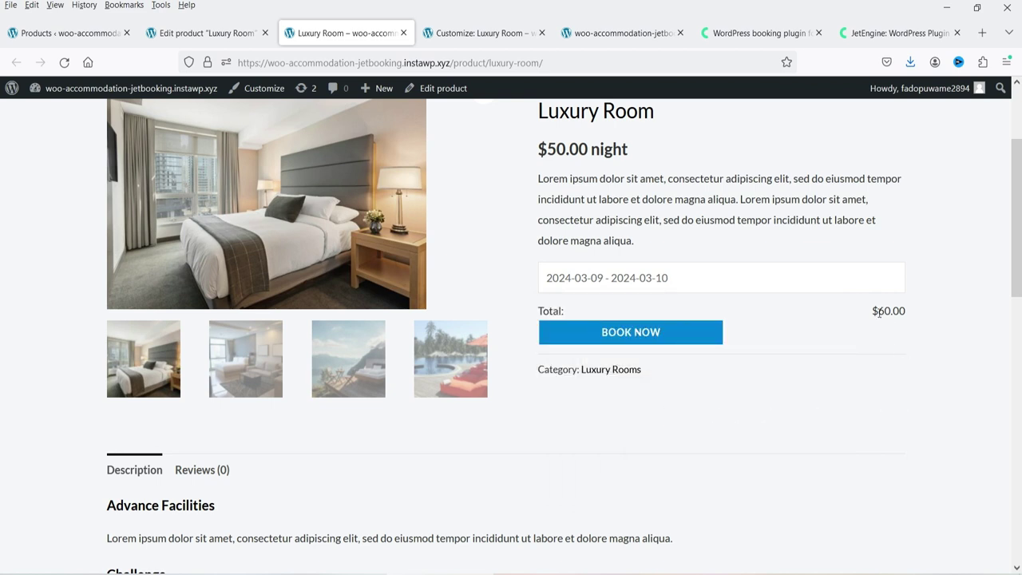
{"action": "left_click", "coordinate": [647, 277]}
{"action": "left_click", "coordinate": [658, 410]}
{"action": "left_click", "coordinate": [674, 408]}
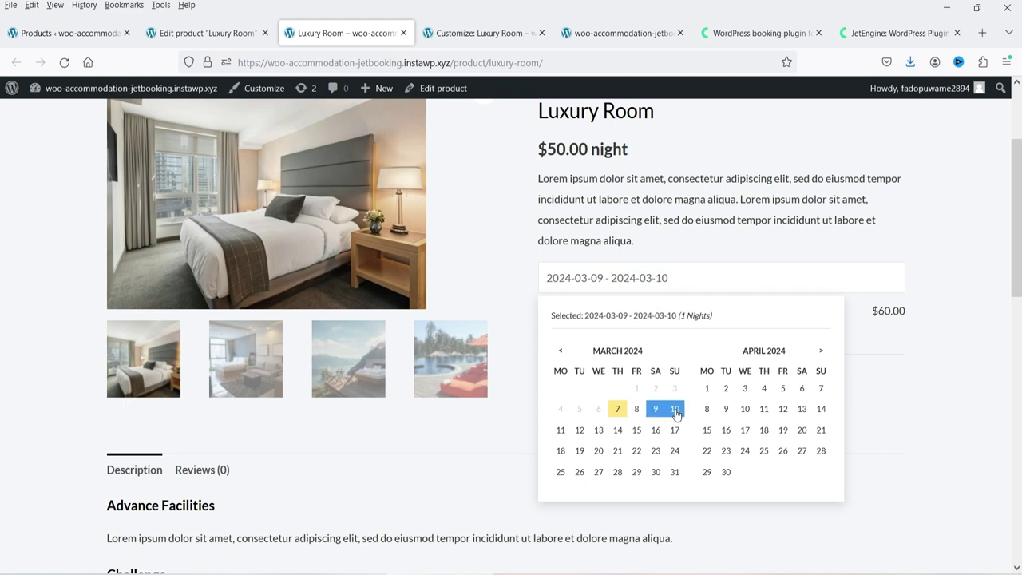
- Compare the booking totals for March 11 to 12 and March 9 to 11, 2024
{"action": "left_click", "coordinate": [633, 278]}
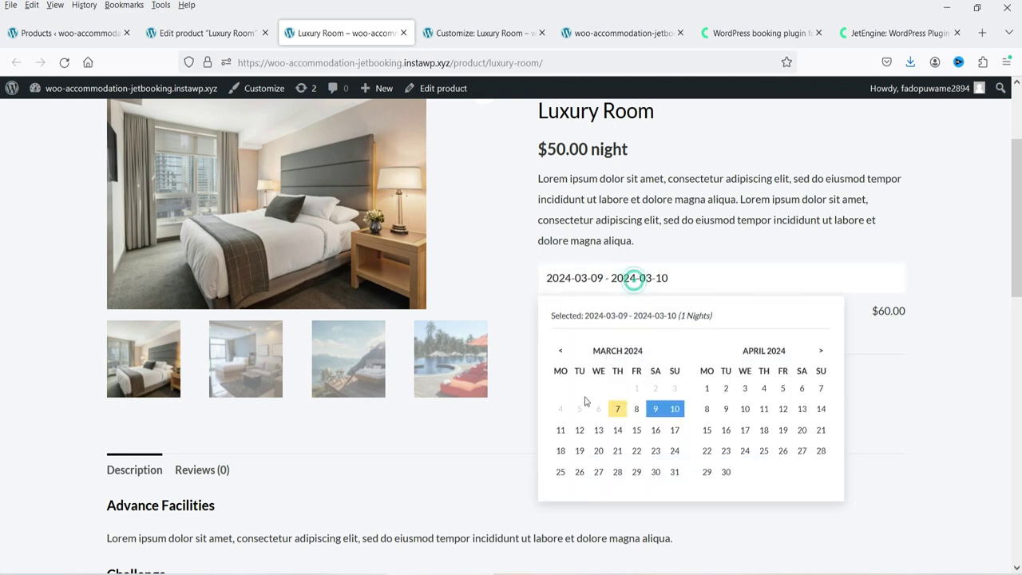
{"action": "left_click", "coordinate": [562, 430]}
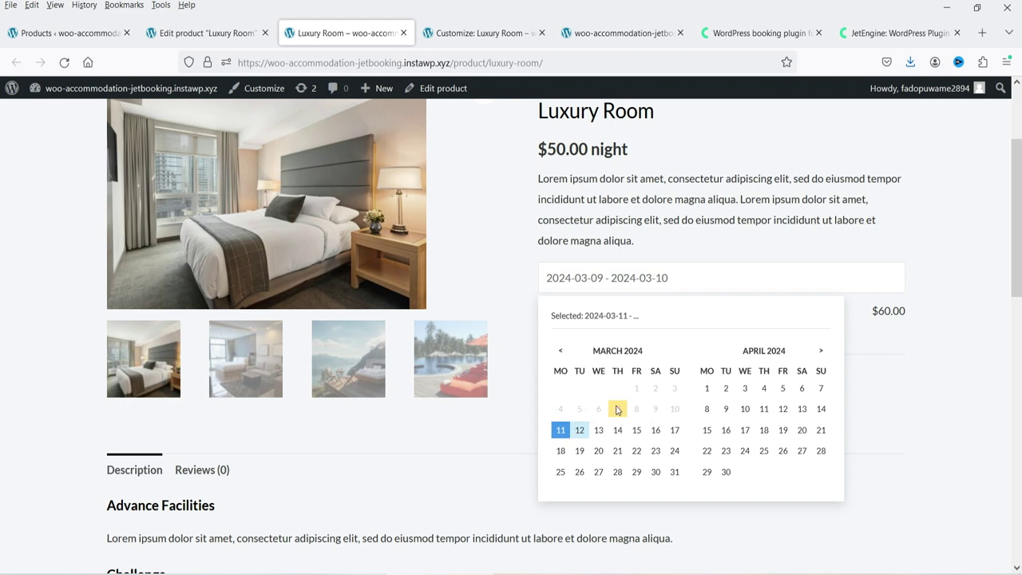
{"action": "left_click", "coordinate": [580, 431]}
{"action": "left_click", "coordinate": [647, 281]}
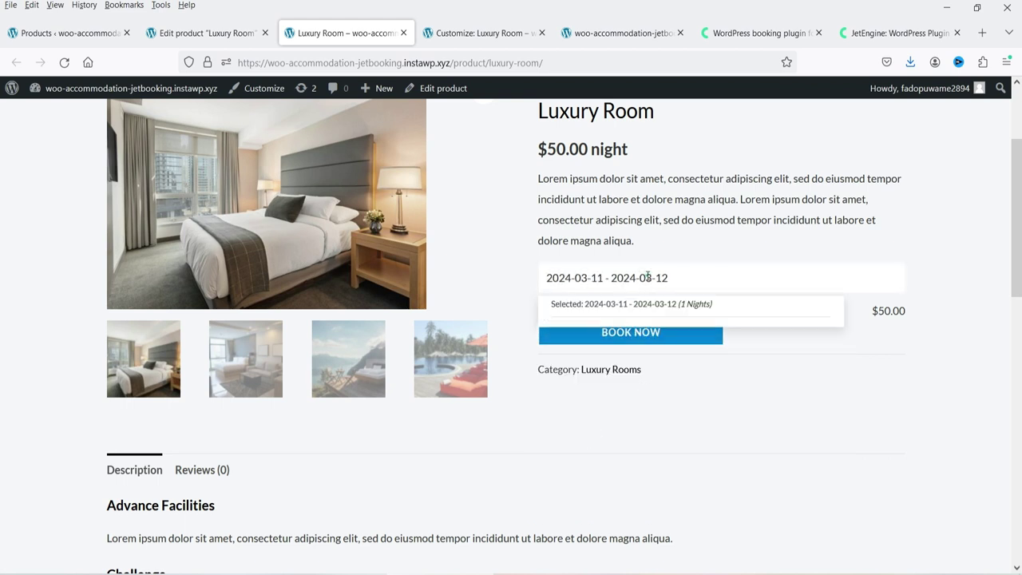
{"action": "left_click", "coordinate": [655, 410]}
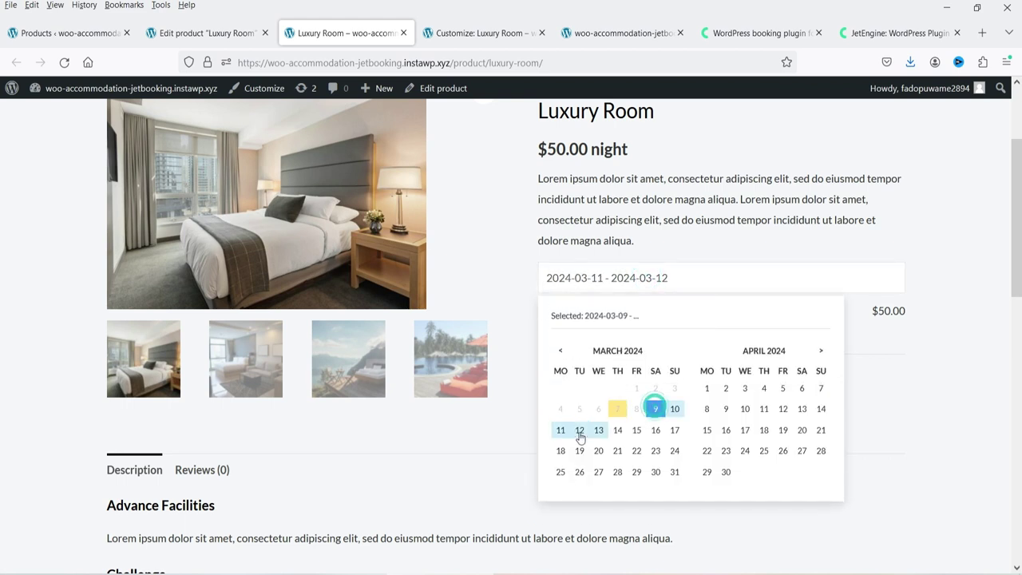
{"action": "left_click", "coordinate": [560, 430]}
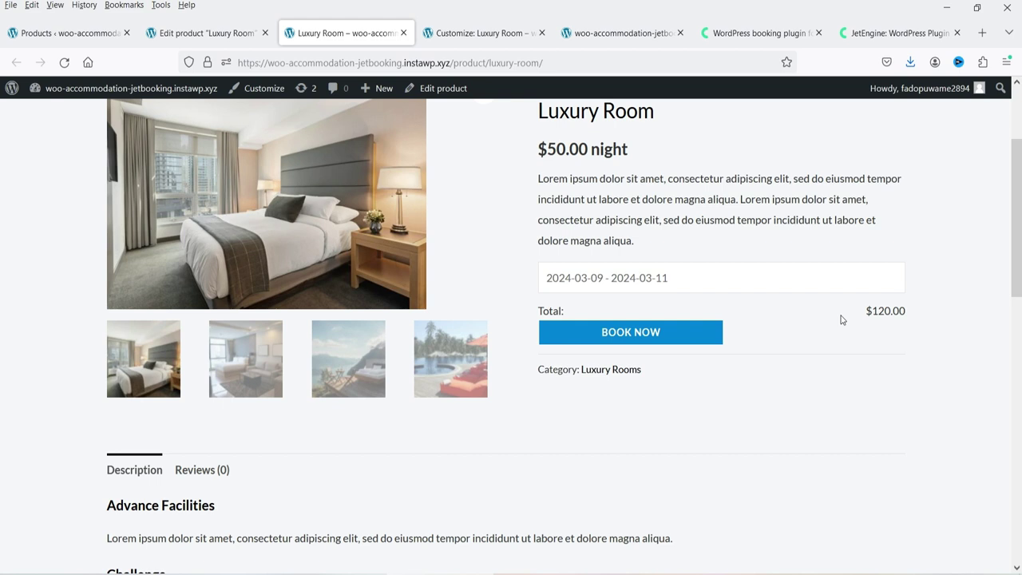
- Check the booking total for March 13 to 14, 2024 and compare it with the Holiday seasonal price in the product's pricing settings
{"action": "left_click", "coordinate": [643, 276]}
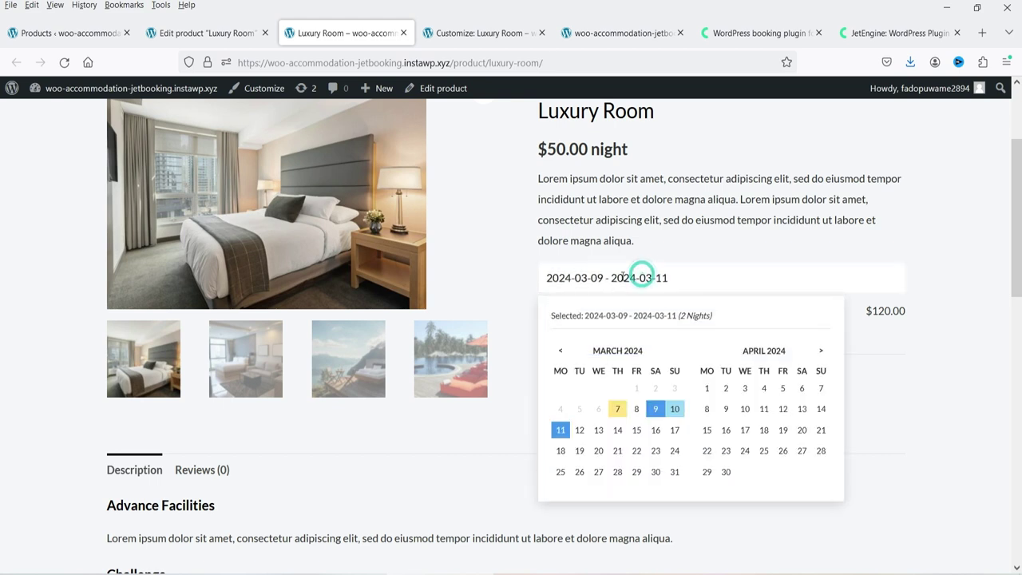
{"action": "left_click", "coordinate": [599, 432]}
{"action": "left_click", "coordinate": [618, 431]}
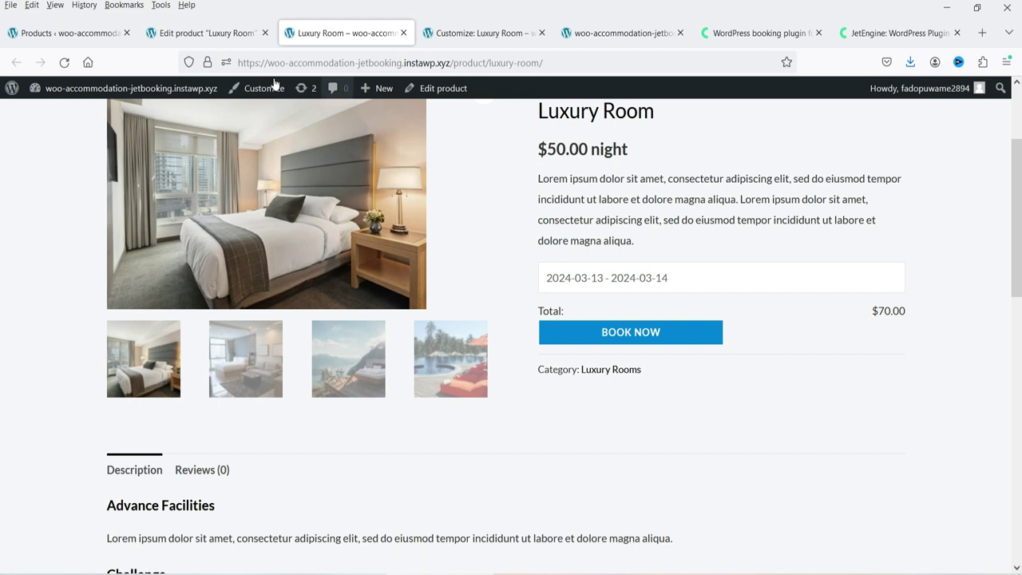
{"action": "left_click", "coordinate": [217, 33]}
{"action": "scroll", "coordinate": [347, 342], "scroll_direction": "down", "scroll_amount": 15}
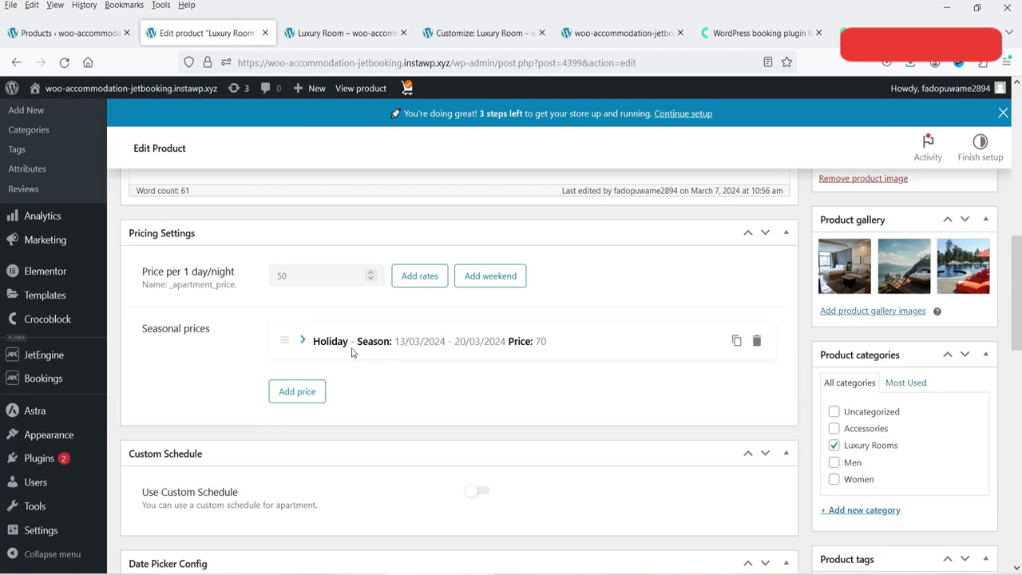
{"action": "scroll", "coordinate": [354, 349], "scroll_direction": "up", "scroll_amount": 3}
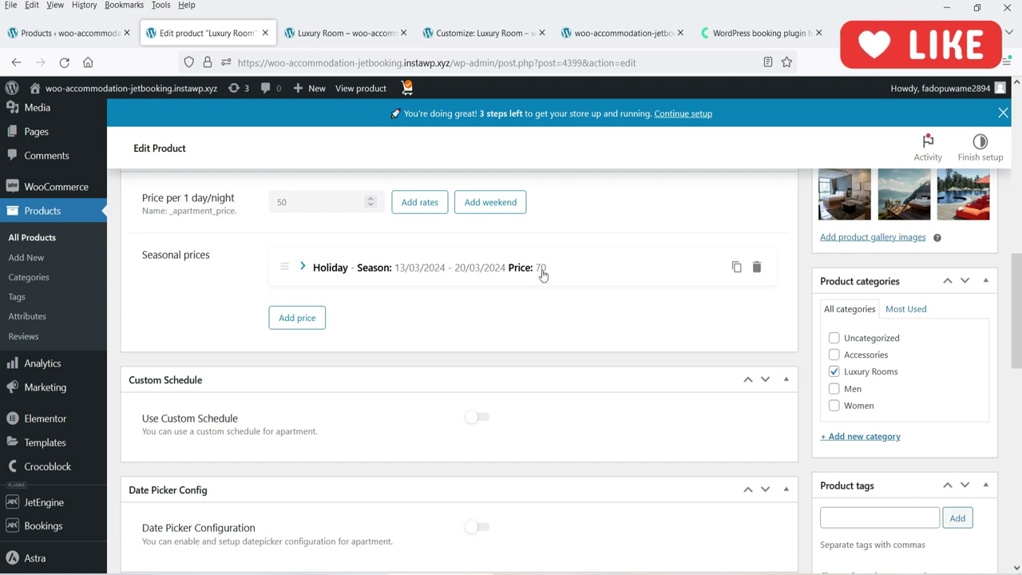
- Select March 13 to 15, 2024 as the booking dates on the Luxury Room page and add the booking to the cart
{"action": "left_click", "coordinate": [363, 35]}
{"action": "left_click", "coordinate": [625, 272]}
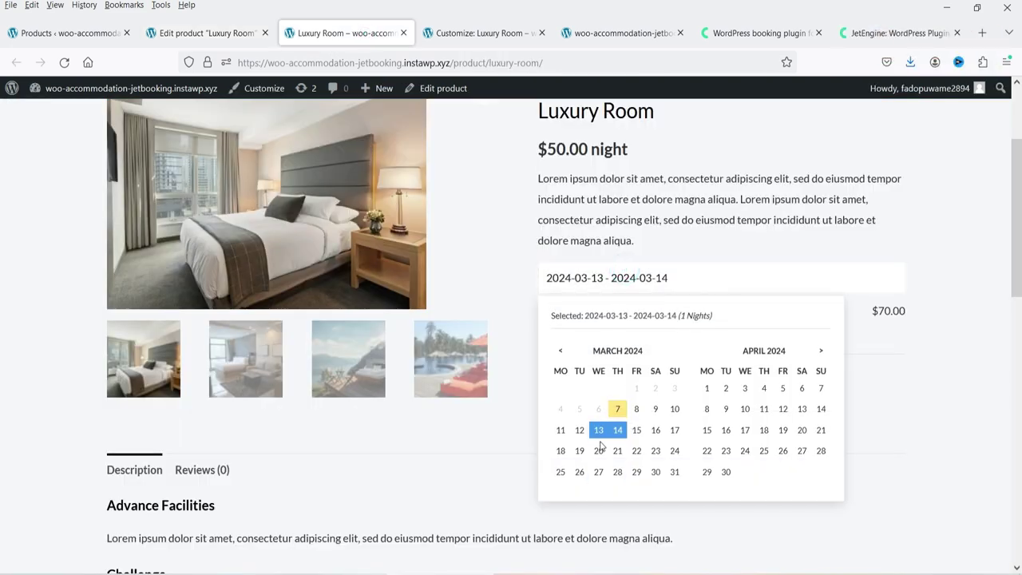
{"action": "left_click", "coordinate": [598, 430]}
{"action": "left_click", "coordinate": [636, 429]}
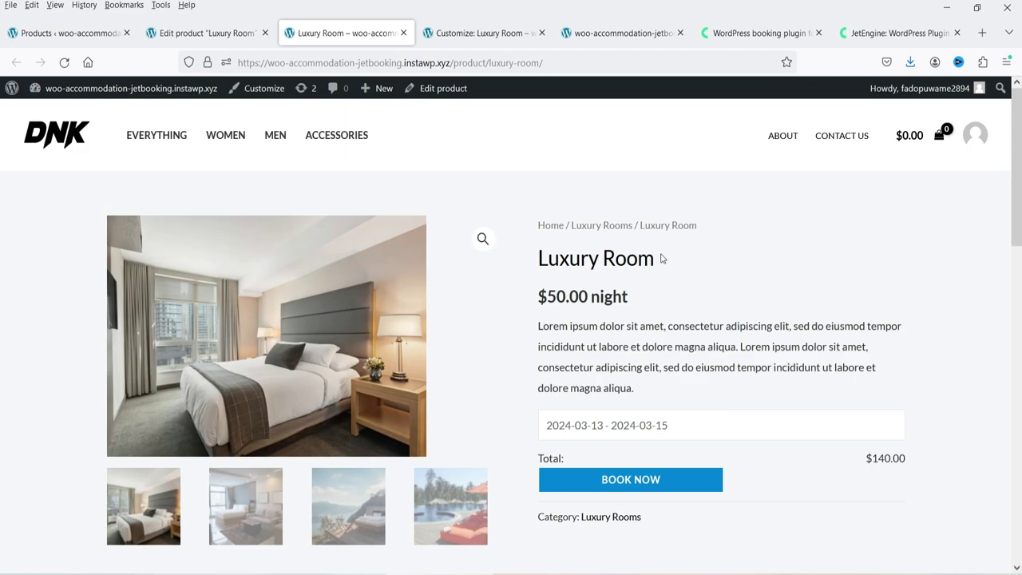
{"action": "left_click", "coordinate": [641, 339]}
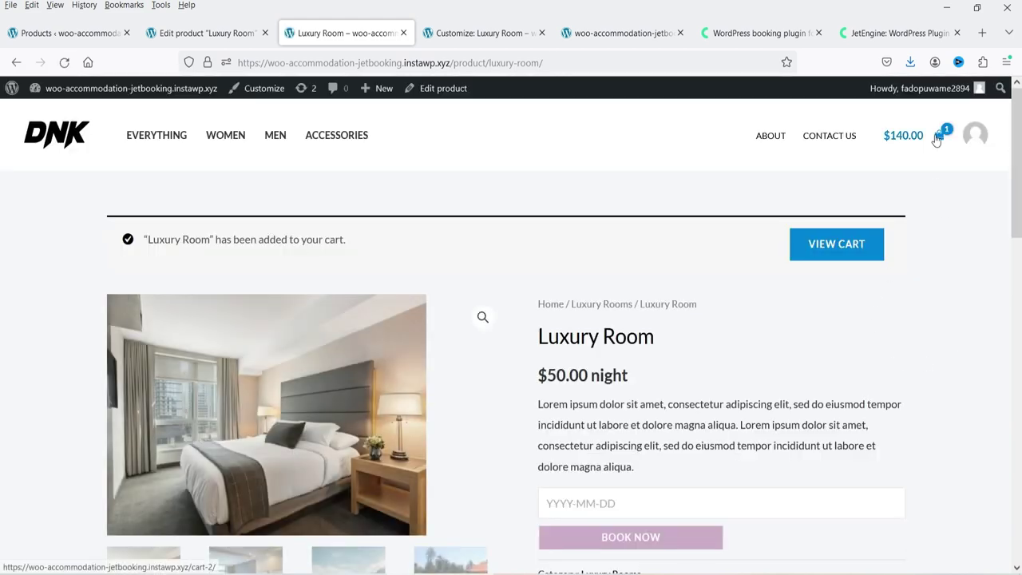
- Open the shopping cart page and review the Luxury Room booking dates and cart totals
{"action": "left_click", "coordinate": [937, 140]}
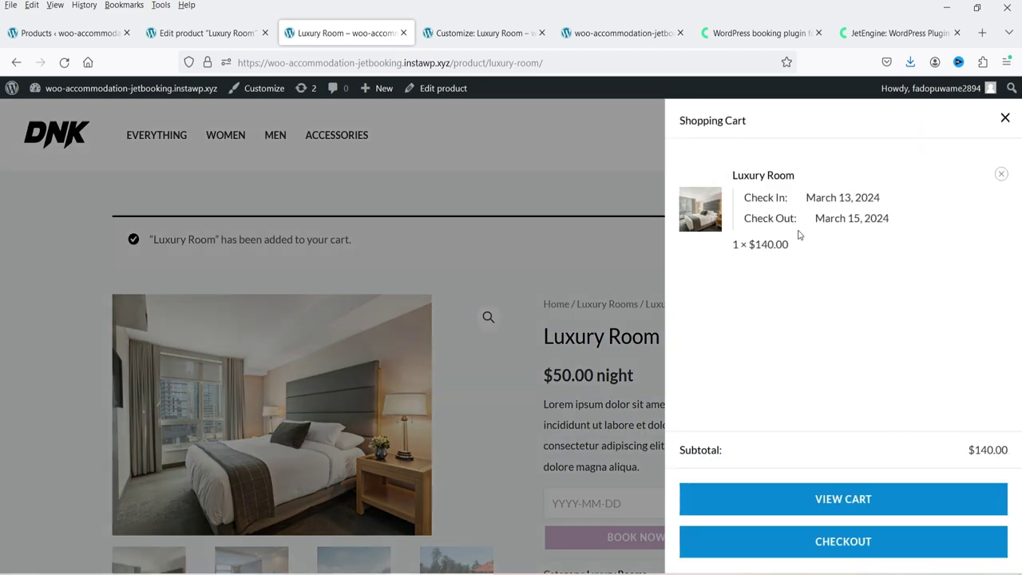
{"action": "left_click", "coordinate": [836, 501]}
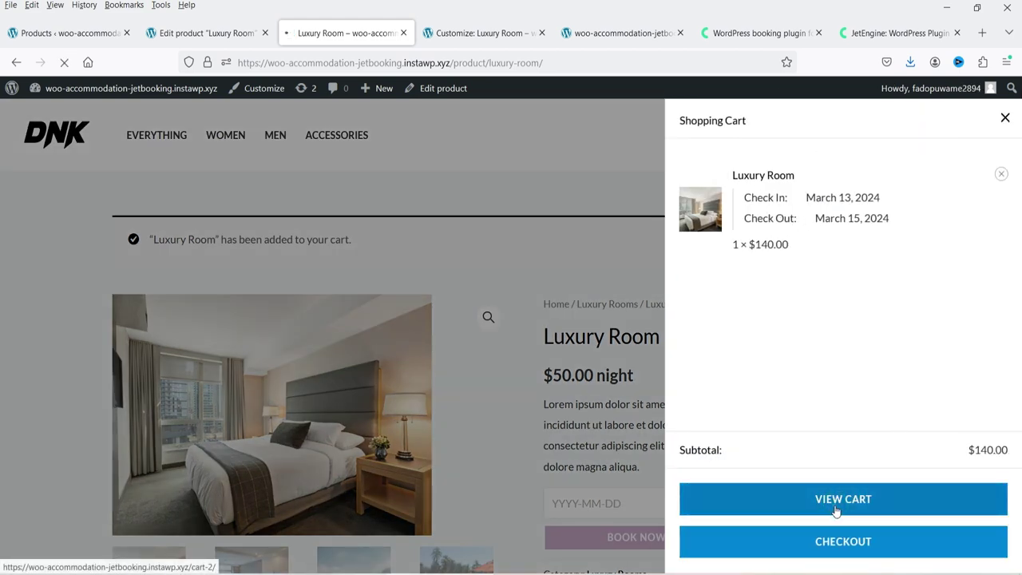
{"action": "scroll", "coordinate": [361, 188], "scroll_direction": "down", "scroll_amount": 3}
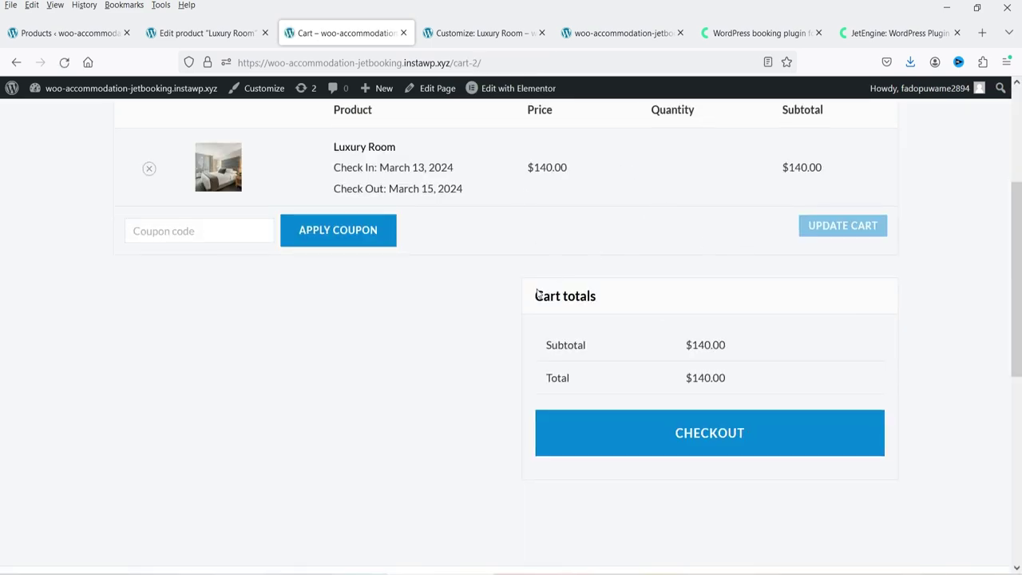
- Proceed to checkout, fill in the customer's billing details, place the cash on delivery order and review the order confirmation
{"action": "left_click", "coordinate": [730, 444]}
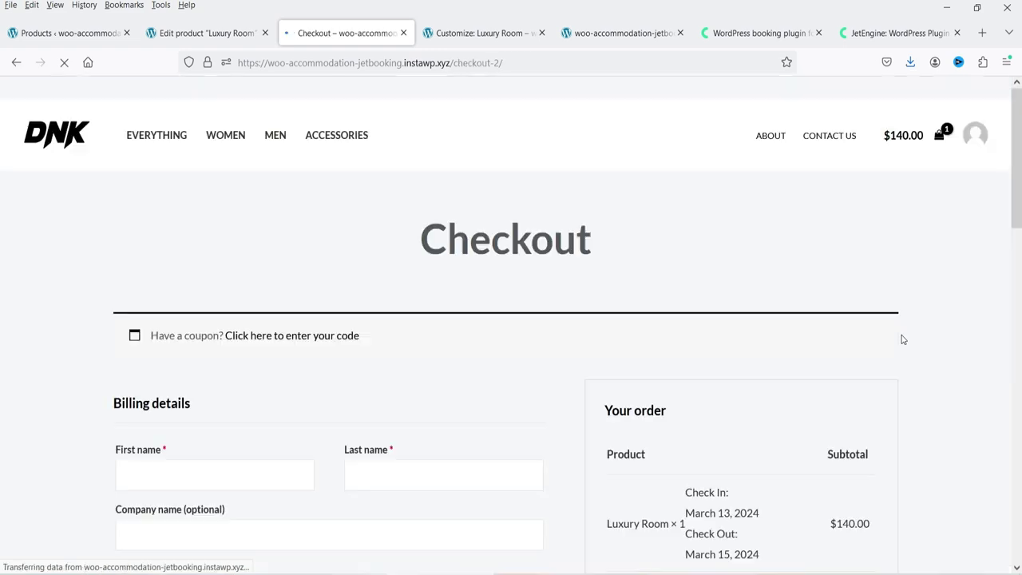
{"action": "scroll", "coordinate": [904, 335], "scroll_direction": "down", "scroll_amount": 4}
{"action": "scroll", "coordinate": [934, 325], "scroll_direction": "up", "scroll_amount": 1}
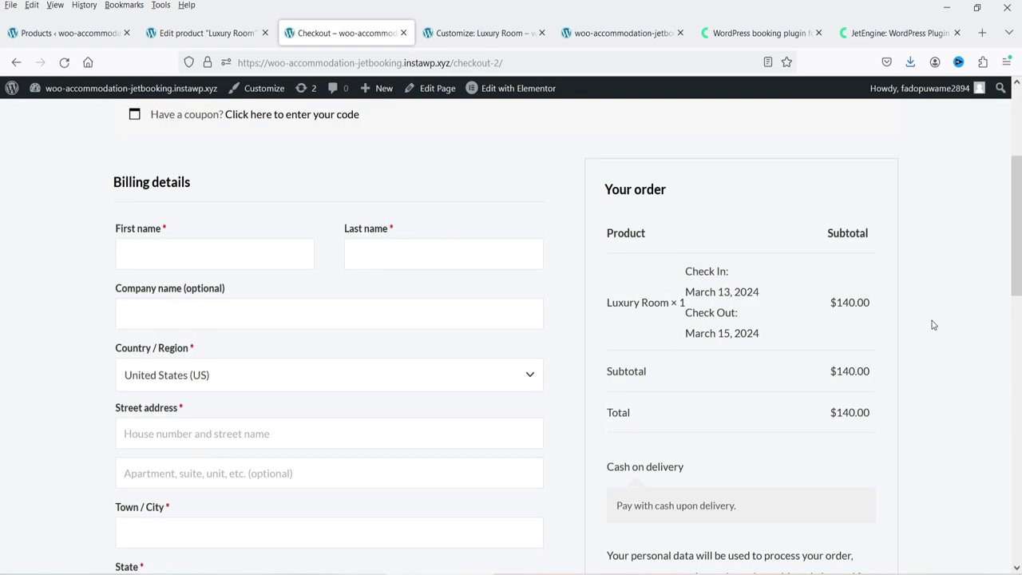
{"action": "left_click", "coordinate": [170, 254]}
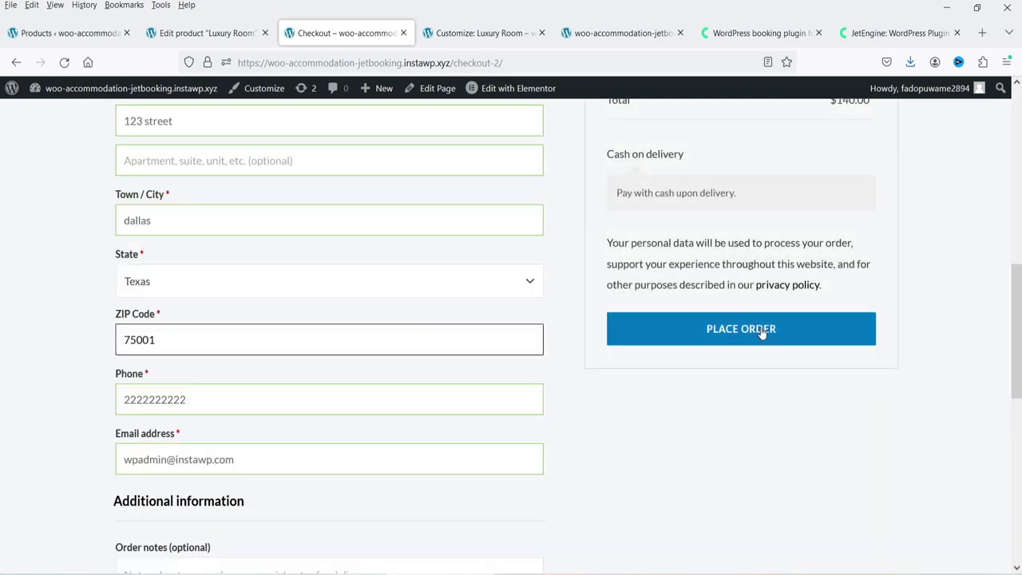
{"action": "left_click", "coordinate": [762, 334]}
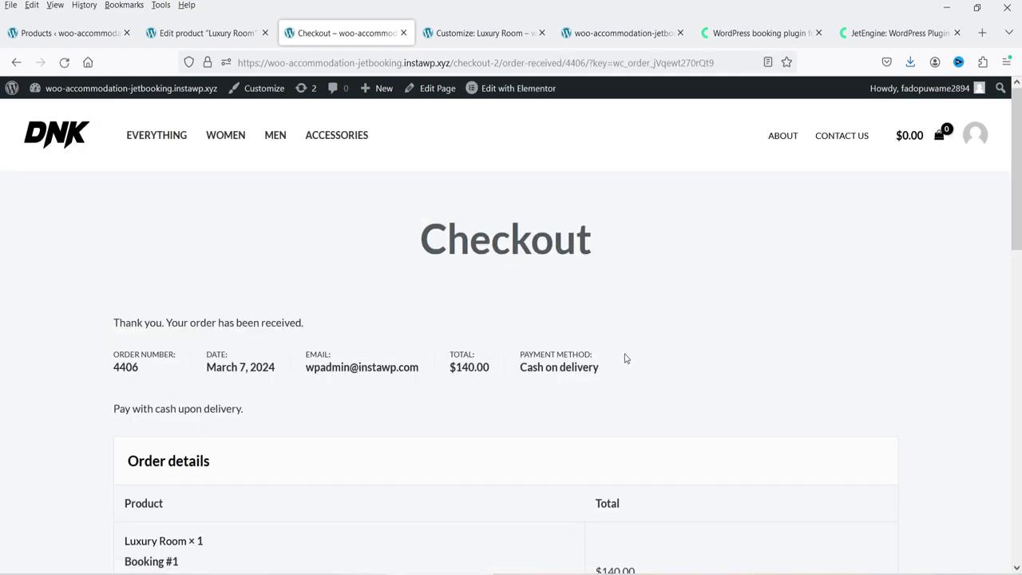
{"action": "scroll", "coordinate": [626, 358], "scroll_direction": "down", "scroll_amount": 4}
{"action": "scroll", "coordinate": [626, 358], "scroll_direction": "up", "scroll_amount": 4}
- Find the Luxury Room booking in the admin bookings list and review the details of its related order
{"action": "left_click", "coordinate": [48, 33]}
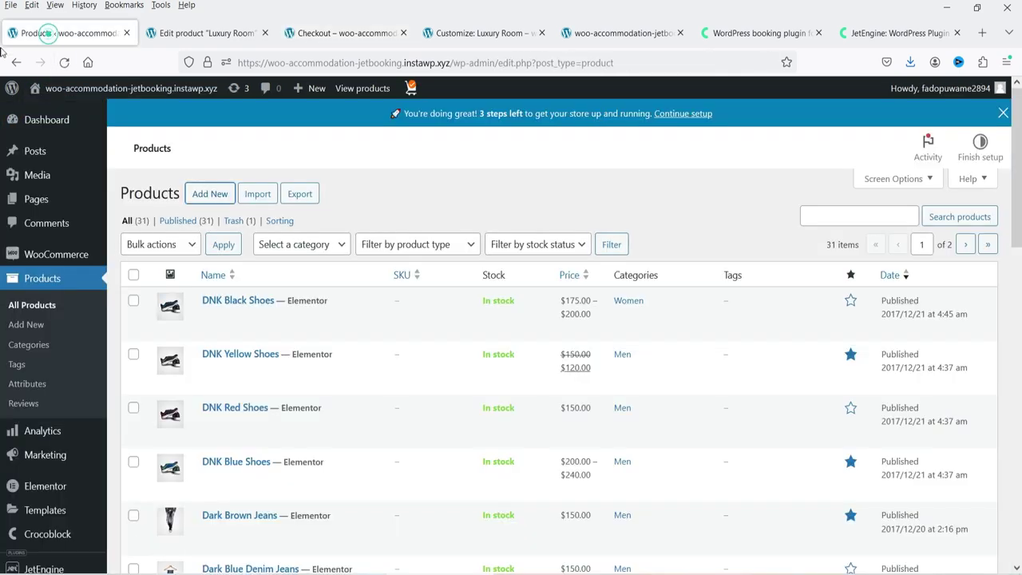
{"action": "scroll", "coordinate": [46, 299], "scroll_direction": "down", "scroll_amount": 3}
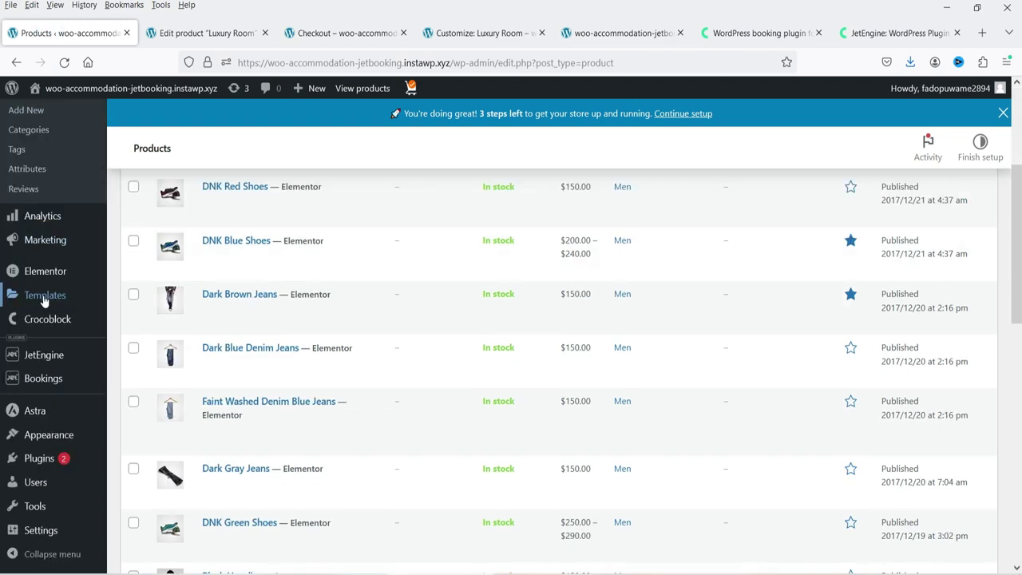
{"action": "left_click", "coordinate": [38, 379]}
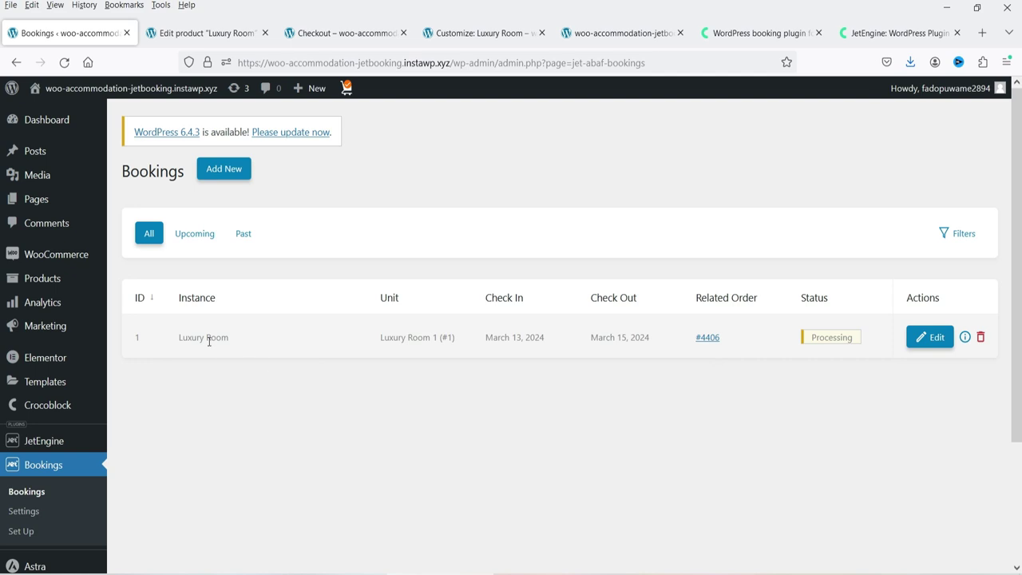
{"action": "left_click", "coordinate": [707, 337]}
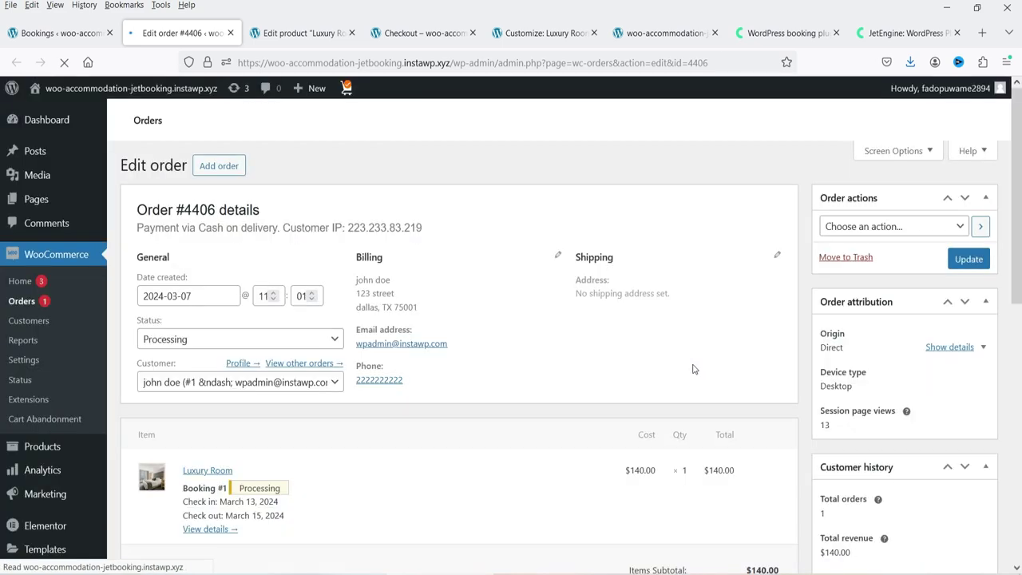
{"action": "scroll", "coordinate": [358, 344], "scroll_direction": "down", "scroll_amount": 4}
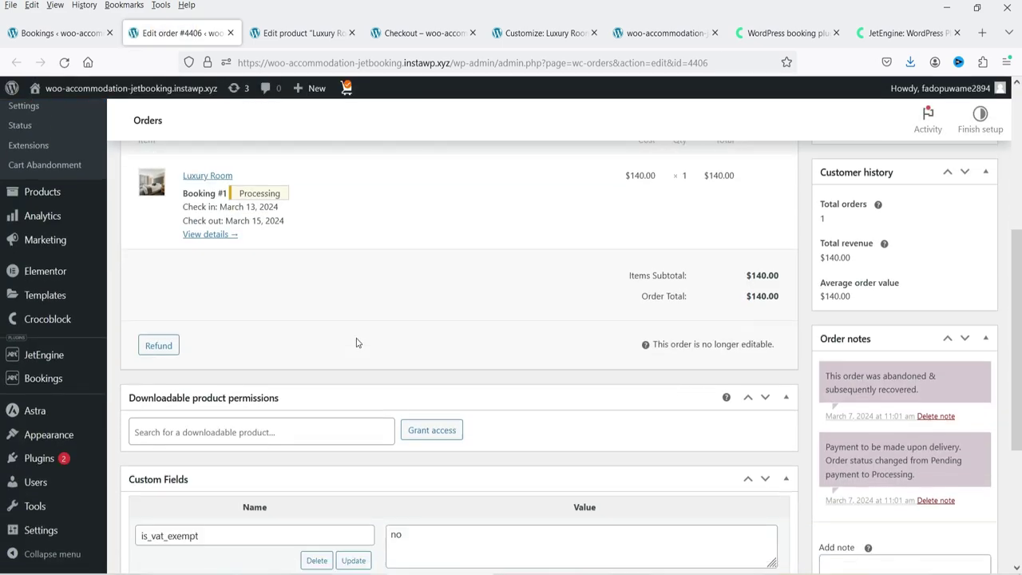
{"action": "scroll", "coordinate": [357, 342], "scroll_direction": "up", "scroll_amount": 5}
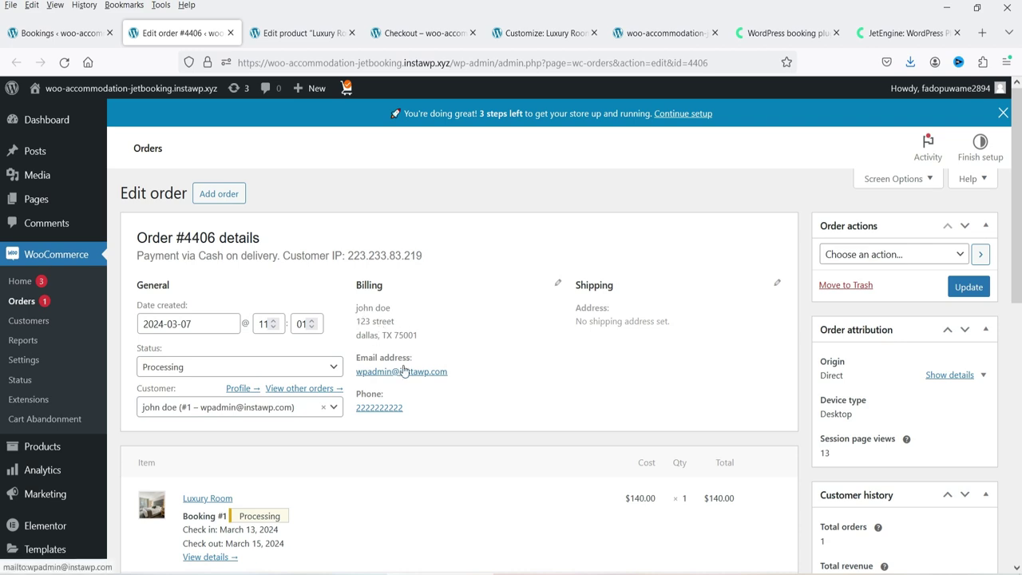
- Look through the available status options for the Luxury Room order without changing its status
{"action": "left_click", "coordinate": [162, 369]}
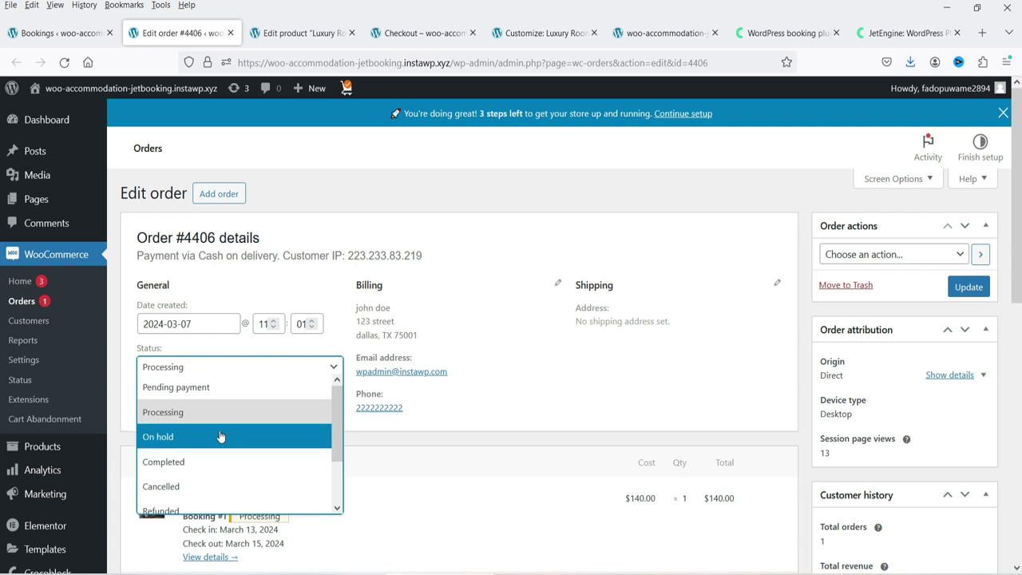
{"action": "scroll", "coordinate": [219, 470], "scroll_direction": "down", "scroll_amount": 2}
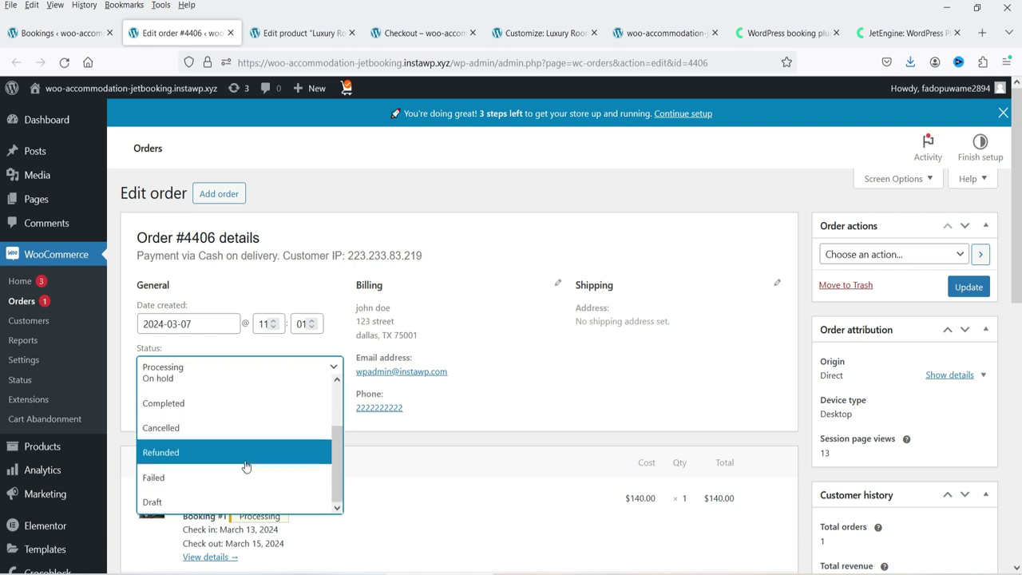
{"action": "triple_click", "coordinate": [557, 401]}
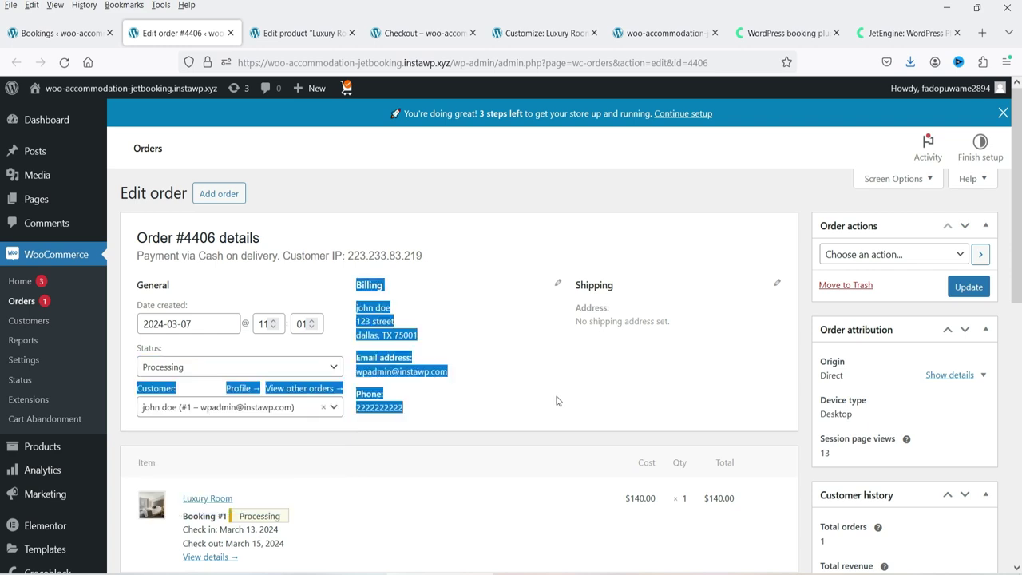
{"action": "left_click", "coordinate": [545, 374]}
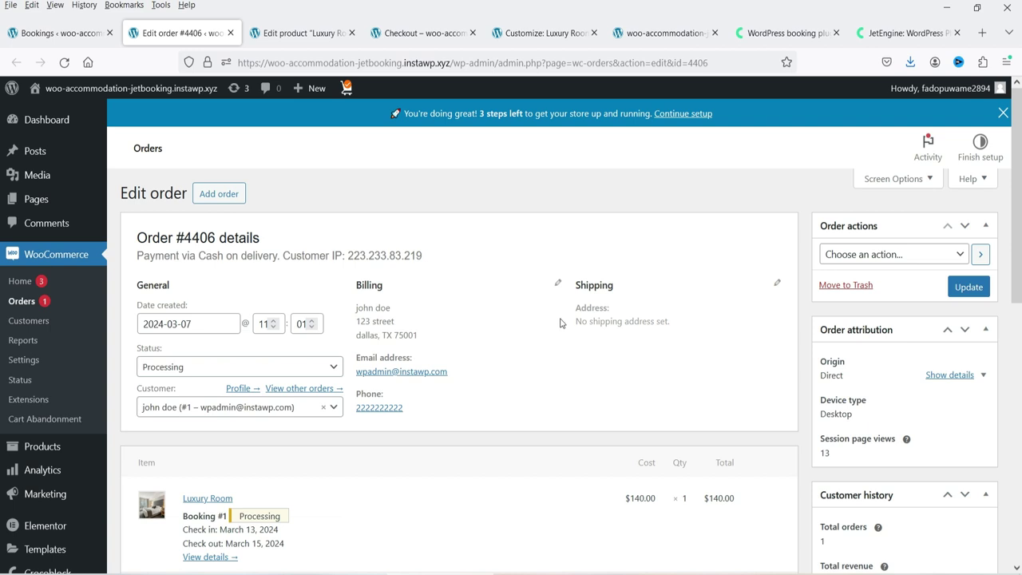
- Check the Luxury Room order in the WooCommerce orders list
{"action": "left_click", "coordinate": [23, 301]}
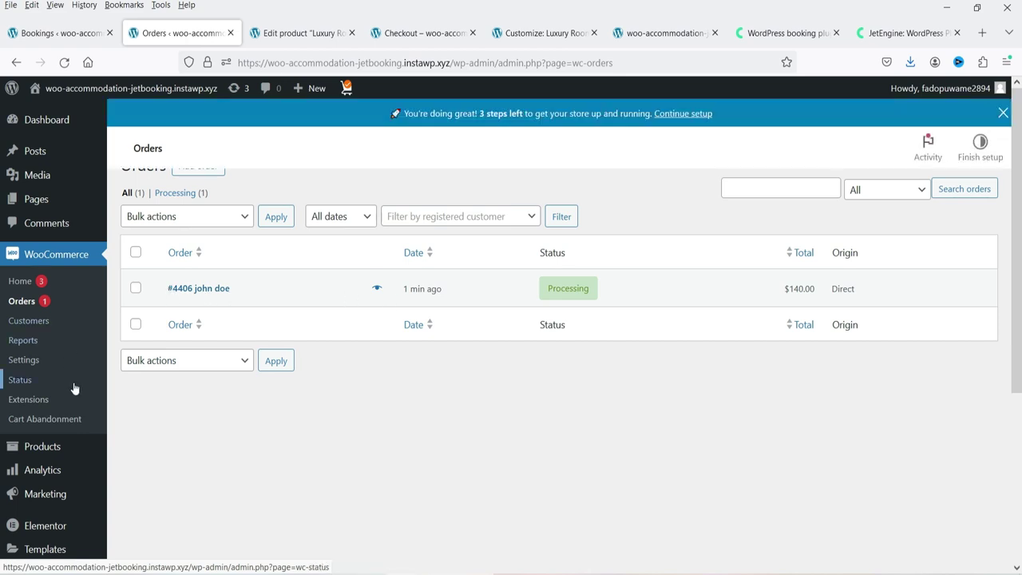
{"action": "scroll", "coordinate": [60, 423], "scroll_direction": "down", "scroll_amount": 2}
{"action": "mouse_move", "coordinate": [36, 498]}
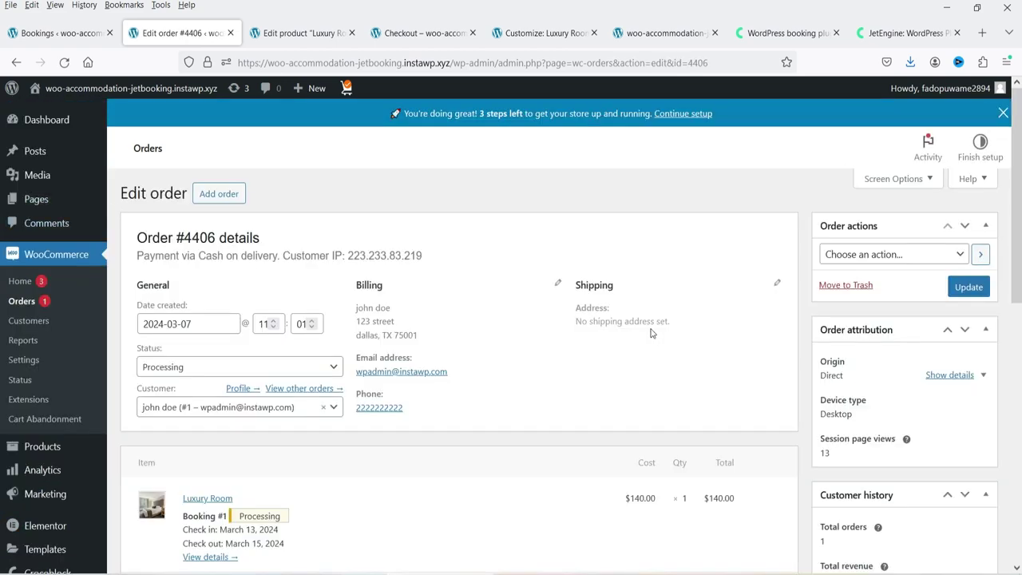
- Examine the available payment methods in the WooCommerce payment settings, from WooPayments and Stripe through to Cash on delivery
{"action": "left_click", "coordinate": [26, 359]}
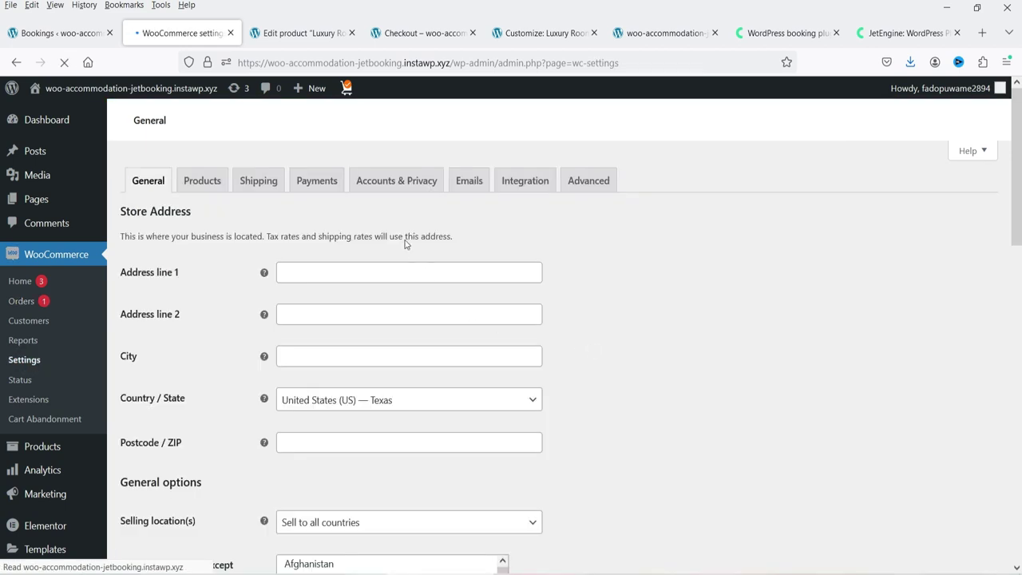
{"action": "left_click", "coordinate": [317, 180]}
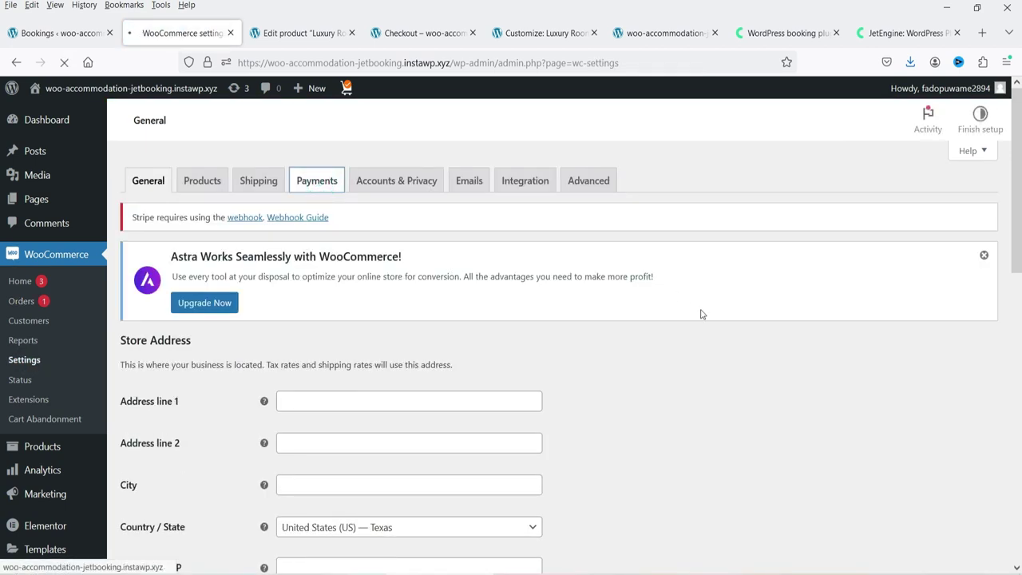
{"action": "scroll", "coordinate": [549, 305], "scroll_direction": "down", "scroll_amount": 2}
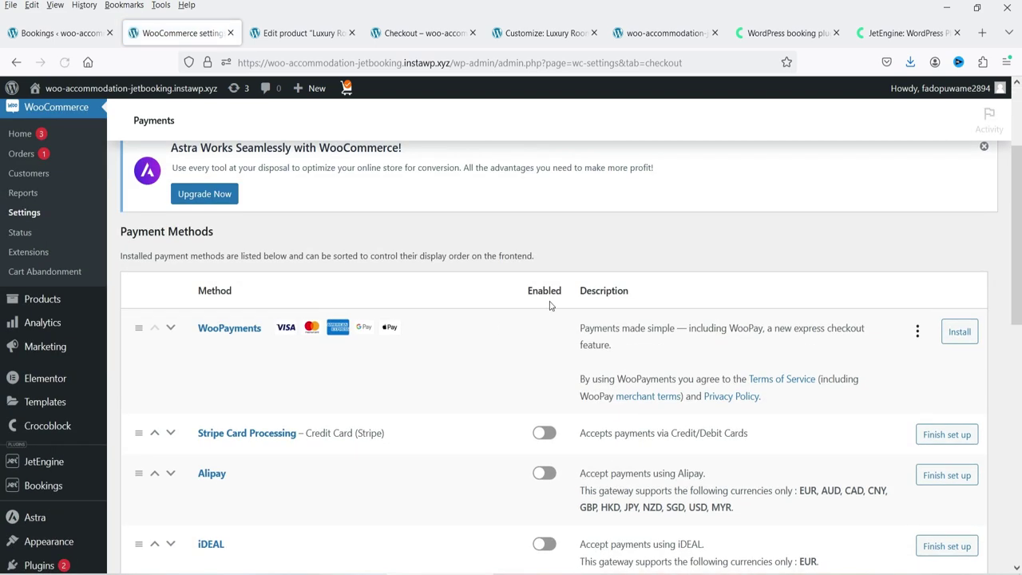
{"action": "scroll", "coordinate": [550, 305], "scroll_direction": "down", "scroll_amount": 2}
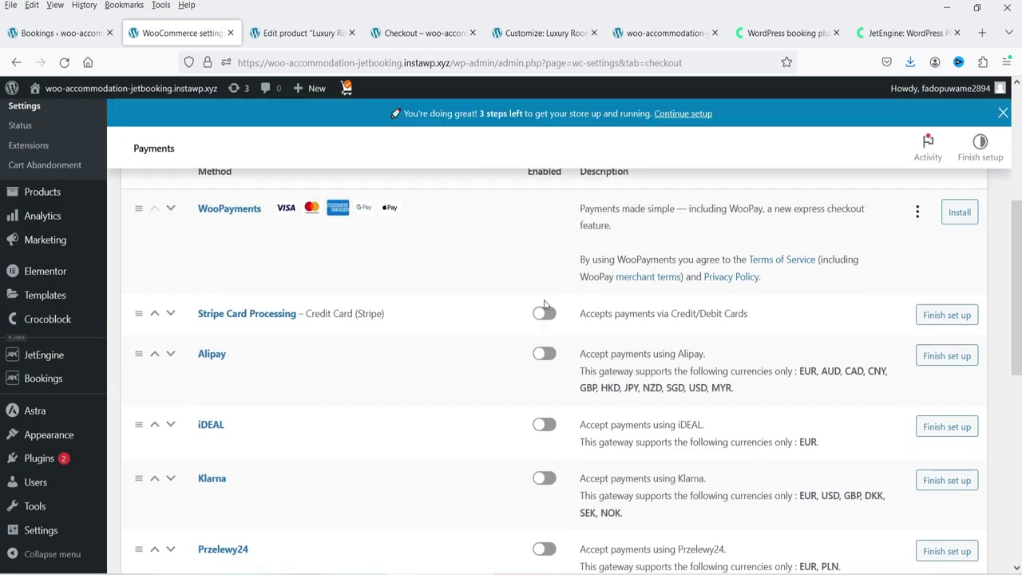
{"action": "scroll", "coordinate": [444, 301], "scroll_direction": "down", "scroll_amount": 3}
{"action": "scroll", "coordinate": [444, 301], "scroll_direction": "down", "scroll_amount": 3}
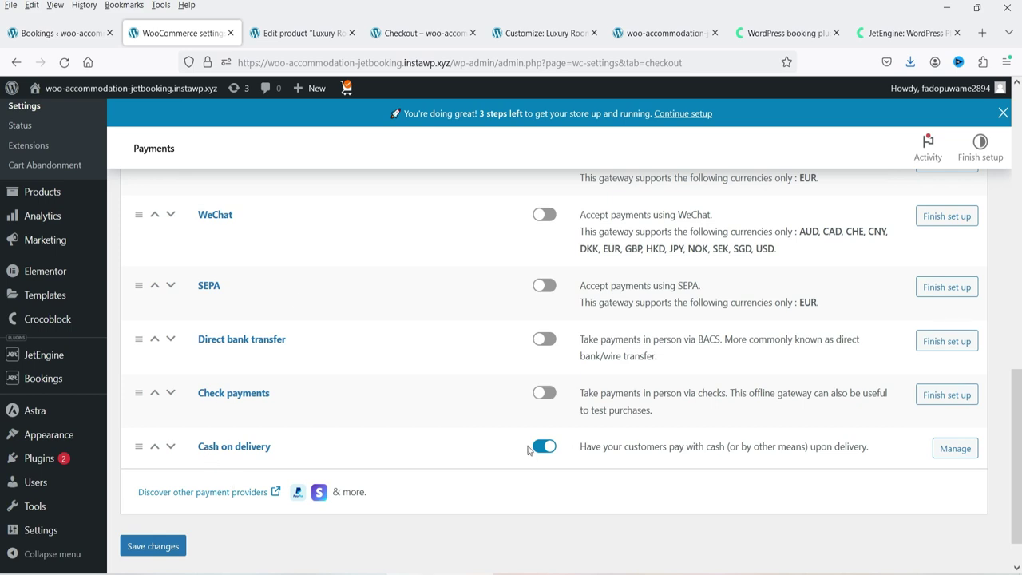
{"action": "scroll", "coordinate": [385, 408], "scroll_direction": "up", "scroll_amount": 10}
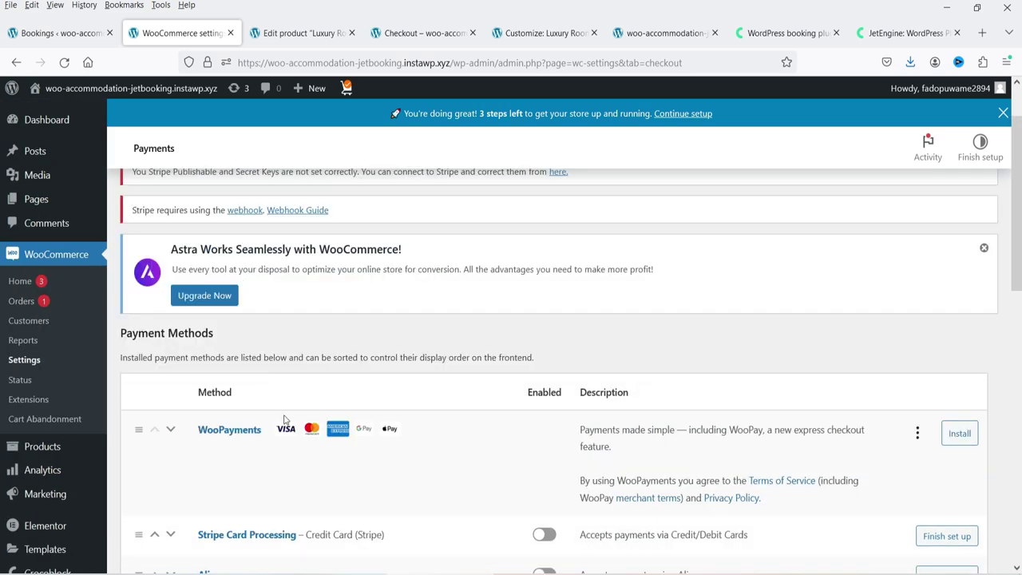
{"action": "scroll", "coordinate": [285, 419], "scroll_direction": "down", "scroll_amount": 5}
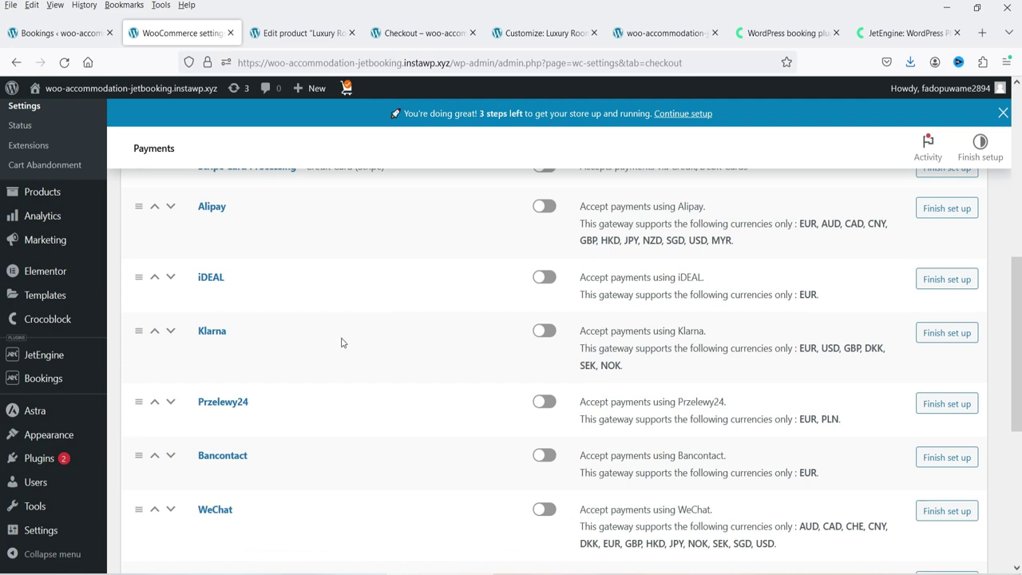
{"action": "scroll", "coordinate": [338, 349], "scroll_direction": "down", "scroll_amount": 3}
{"action": "scroll", "coordinate": [364, 326], "scroll_direction": "down", "scroll_amount": 2}
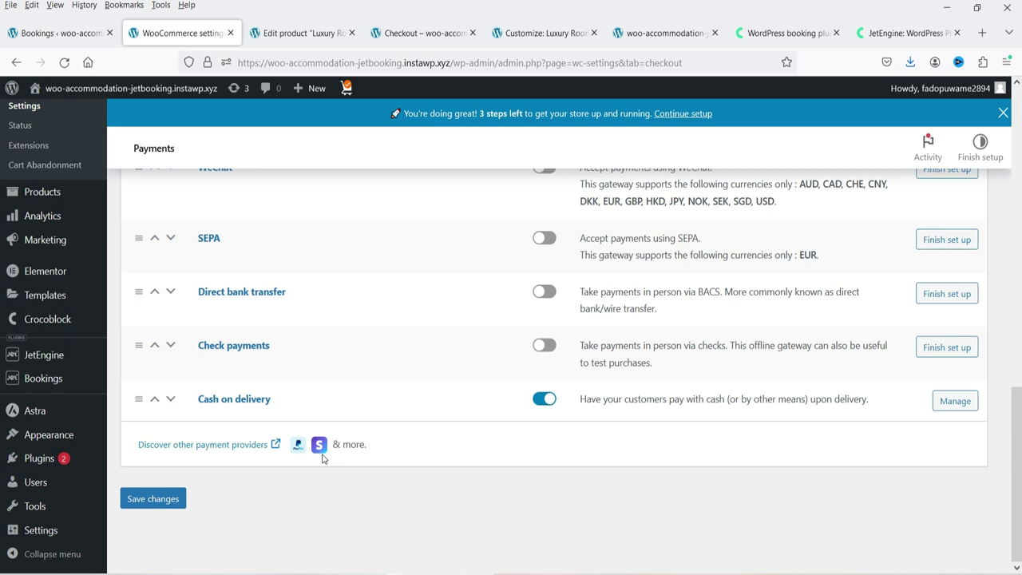
- Review the JetBooking and JetEngine product pages on Crocoblock, comparing JetEngine's custom subscription with the All-Inclusive subscription
{"action": "key", "text": "ctrl+7"}
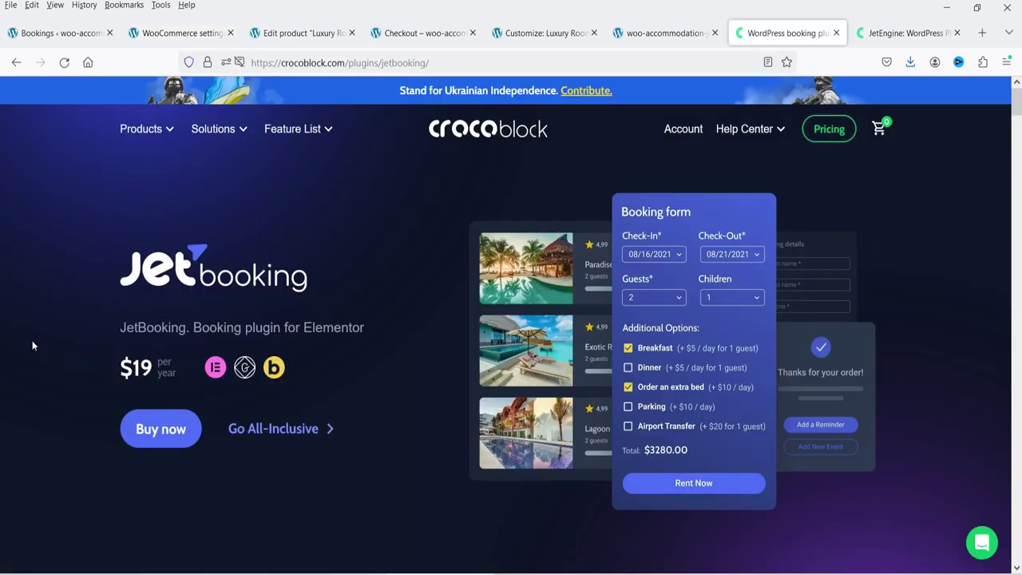
{"action": "left_click", "coordinate": [920, 34]}
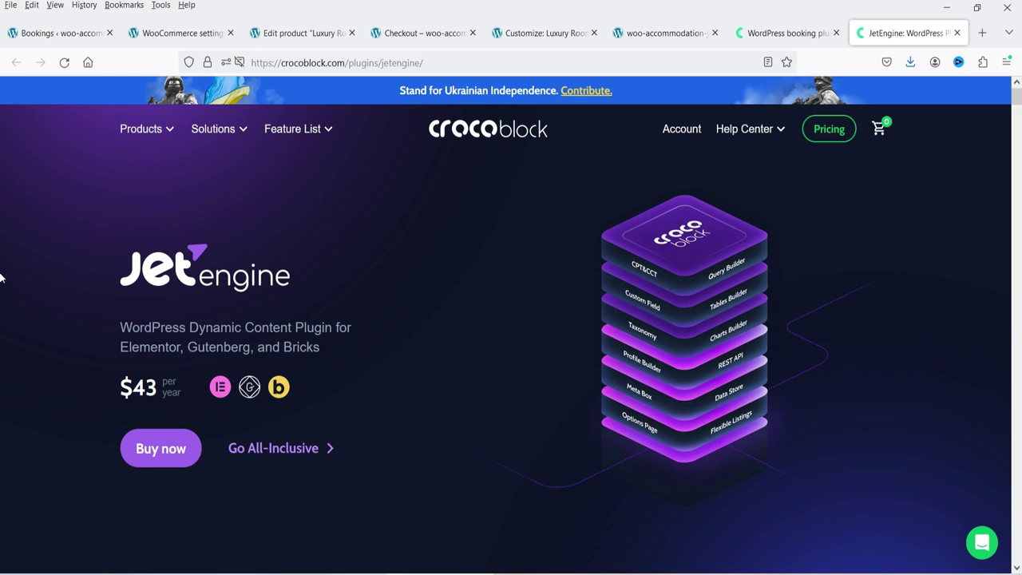
{"action": "left_click_drag", "start_coordinate": [1018, 97], "coordinate": [1018, 539]}
{"action": "scroll", "coordinate": [871, 322], "scroll_direction": "up", "scroll_amount": 2}
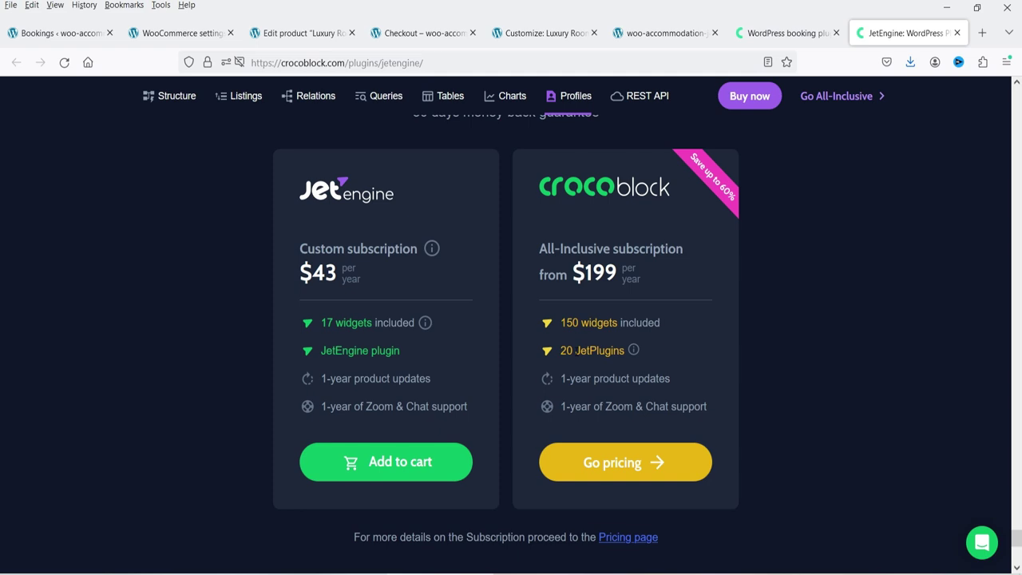
{"action": "mouse_move", "coordinate": [638, 353]}
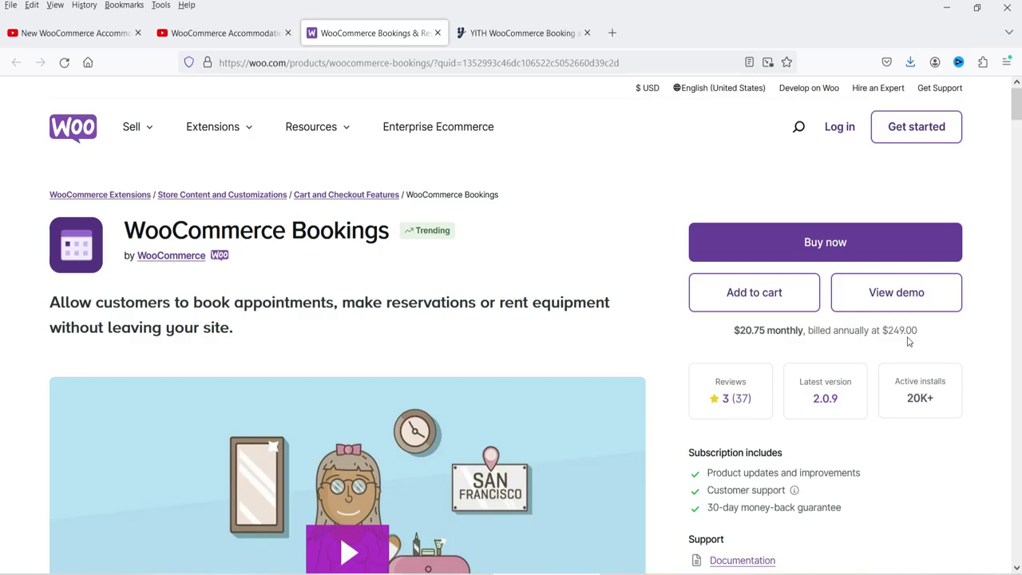
- View the YITH Booking and Appointment for WooCommerce page and check the plugin's yearly price
{"action": "left_click", "coordinate": [520, 32]}
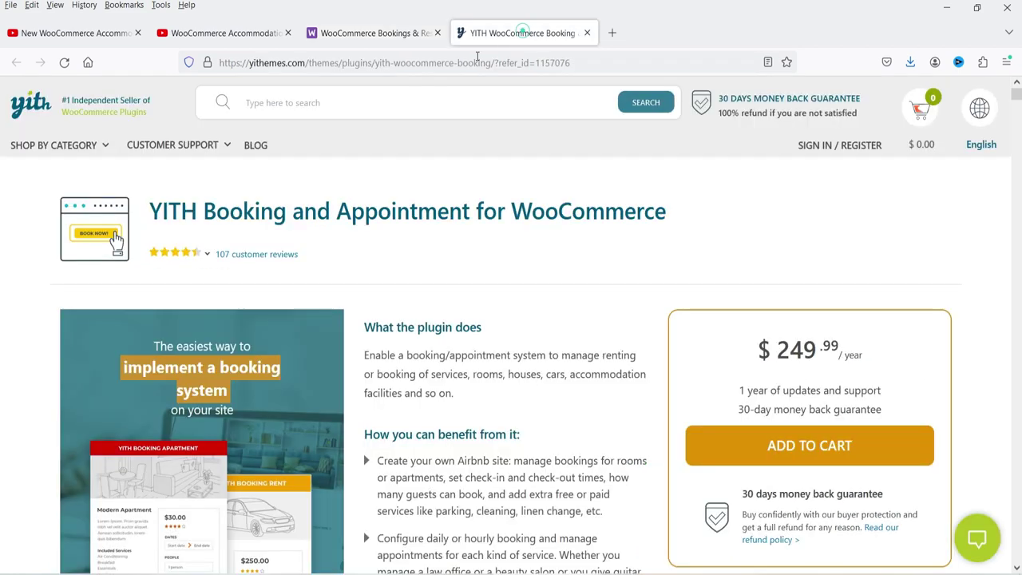